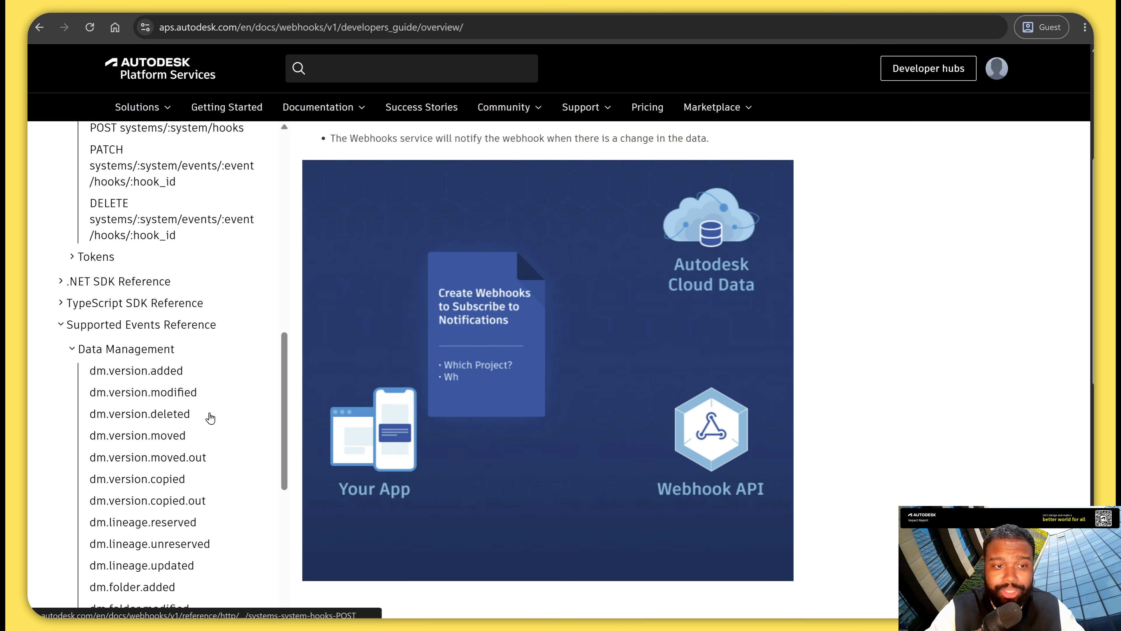
# Open the reference page for the dm.version.added Data Management event in the Webhooks documentation.
pyautogui.scroll(-1, 533, 452)
pyautogui.scroll(-1, 532, 452)
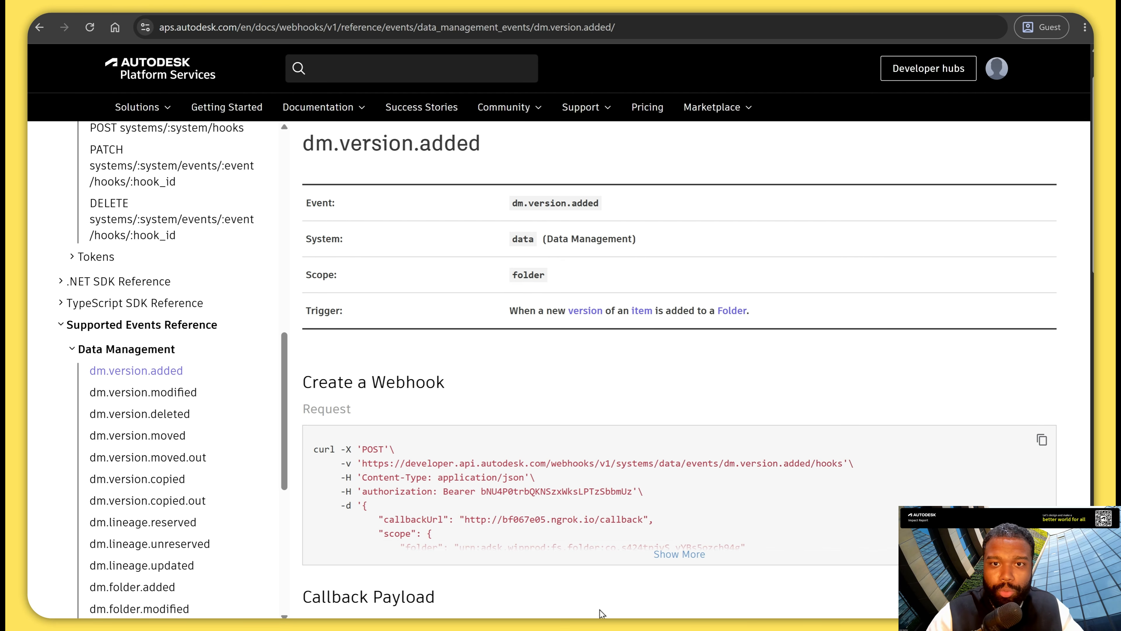
# Switch to n8n and create a new workflow with a Webhook trigger as its first node.
pyautogui.click(477, 562)
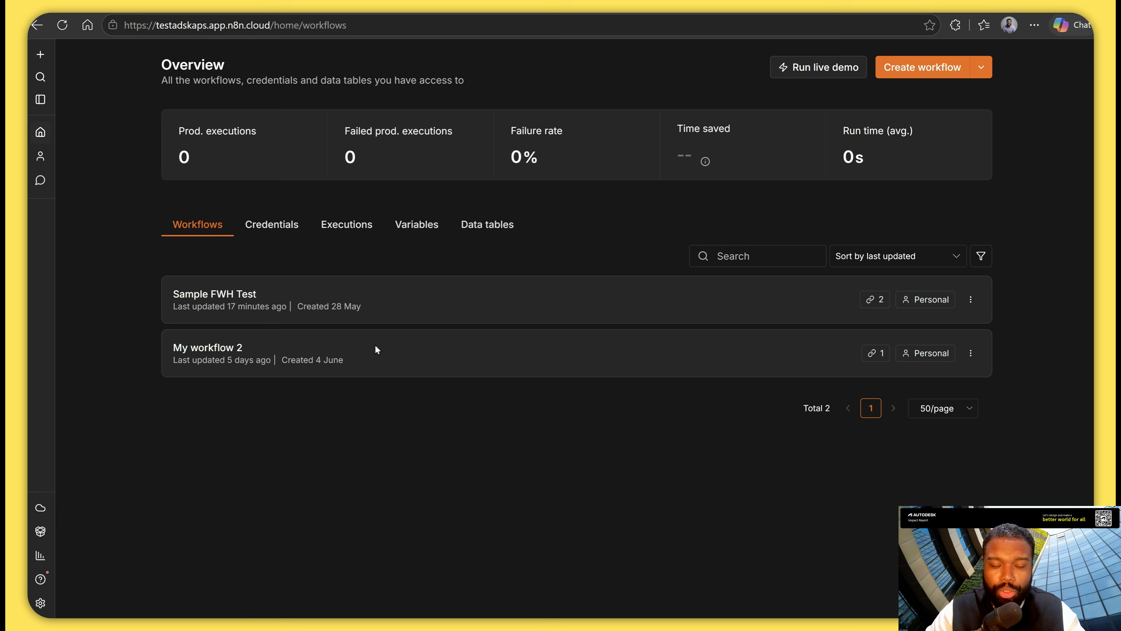
pyautogui.click(922, 68)
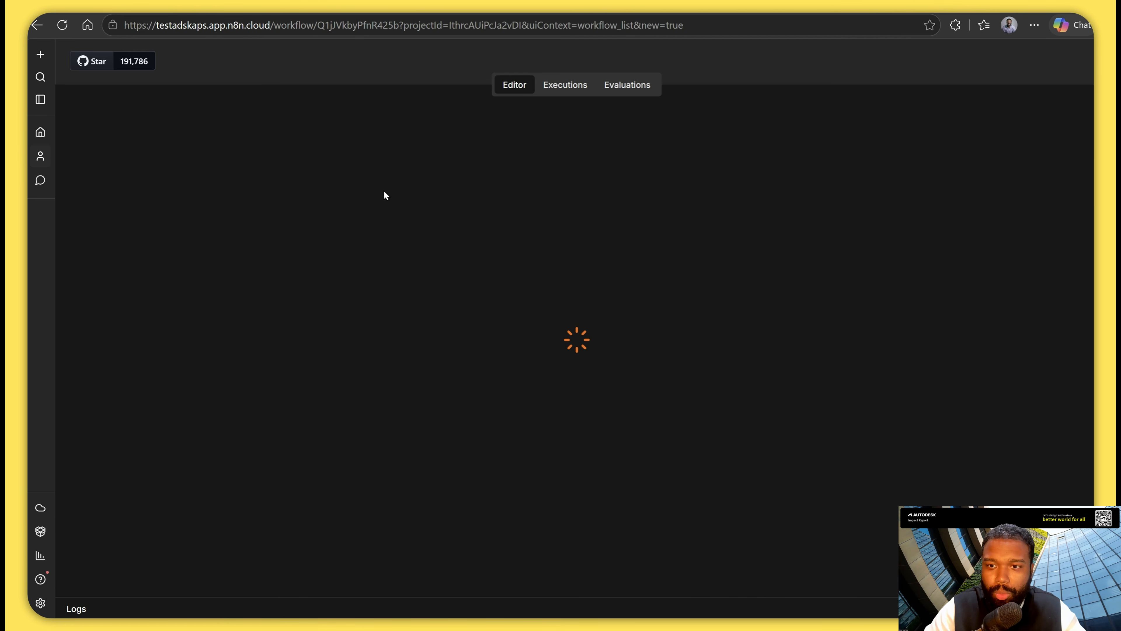
pyautogui.click(503, 325)
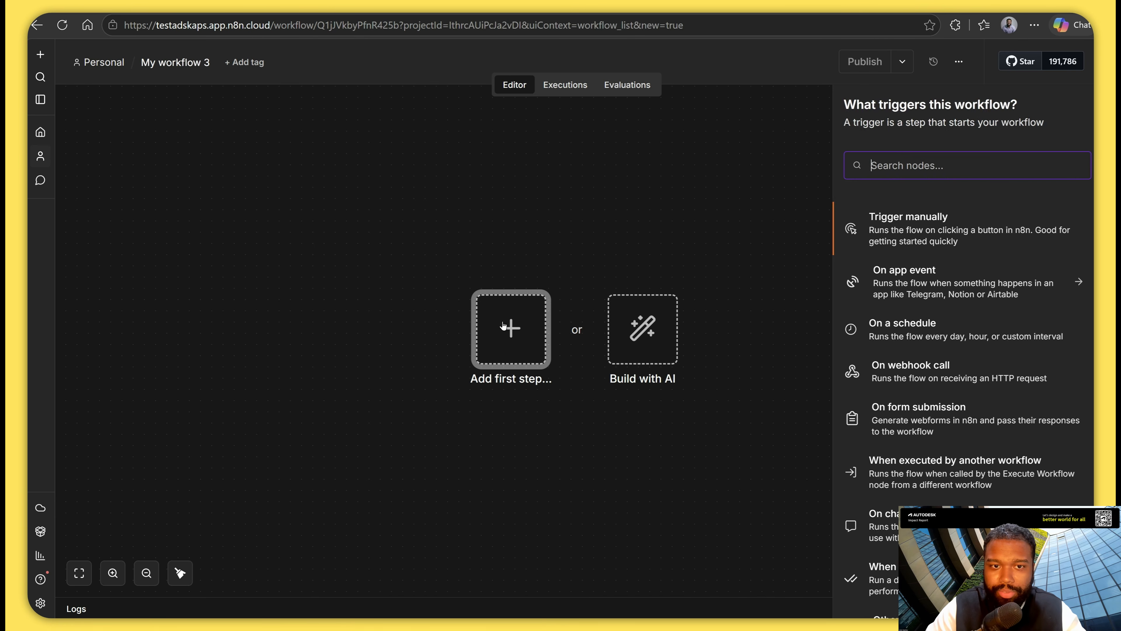
pyautogui.write('webh')
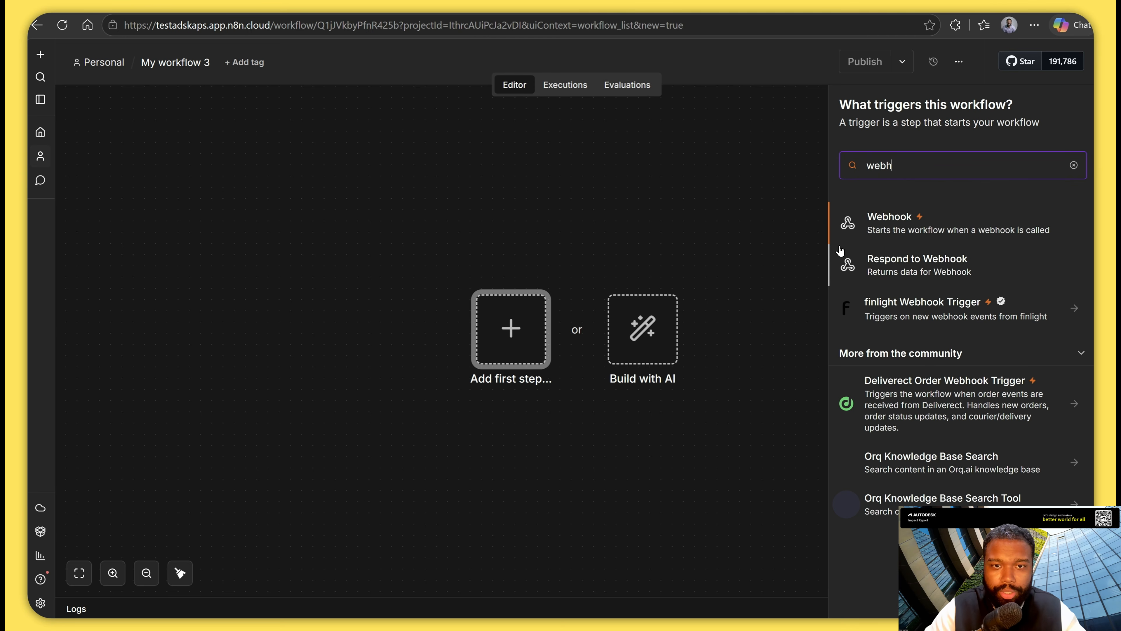
pyautogui.click(892, 228)
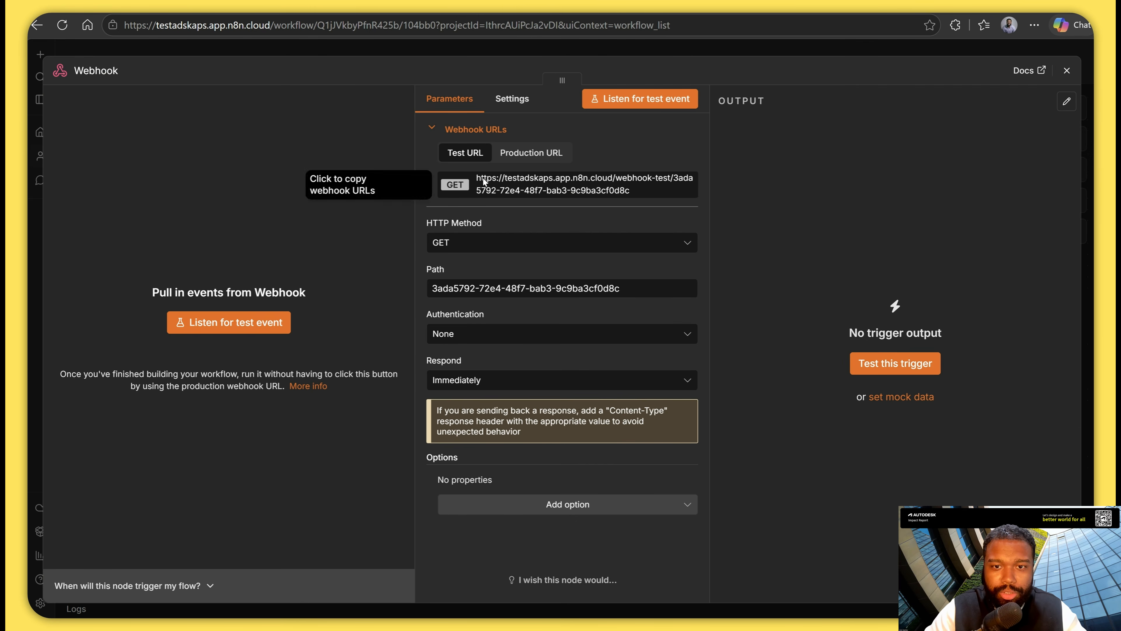
# Set the Webhook trigger's HTTP method to POST and return to the canvas.
pyautogui.click(561, 244)
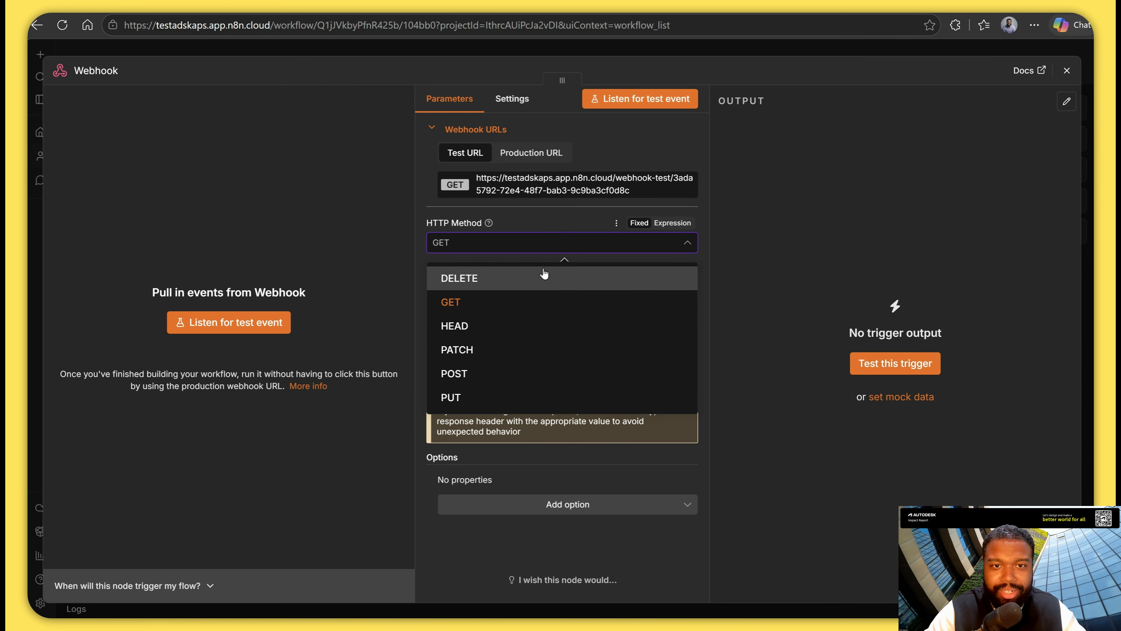
pyautogui.click(483, 375)
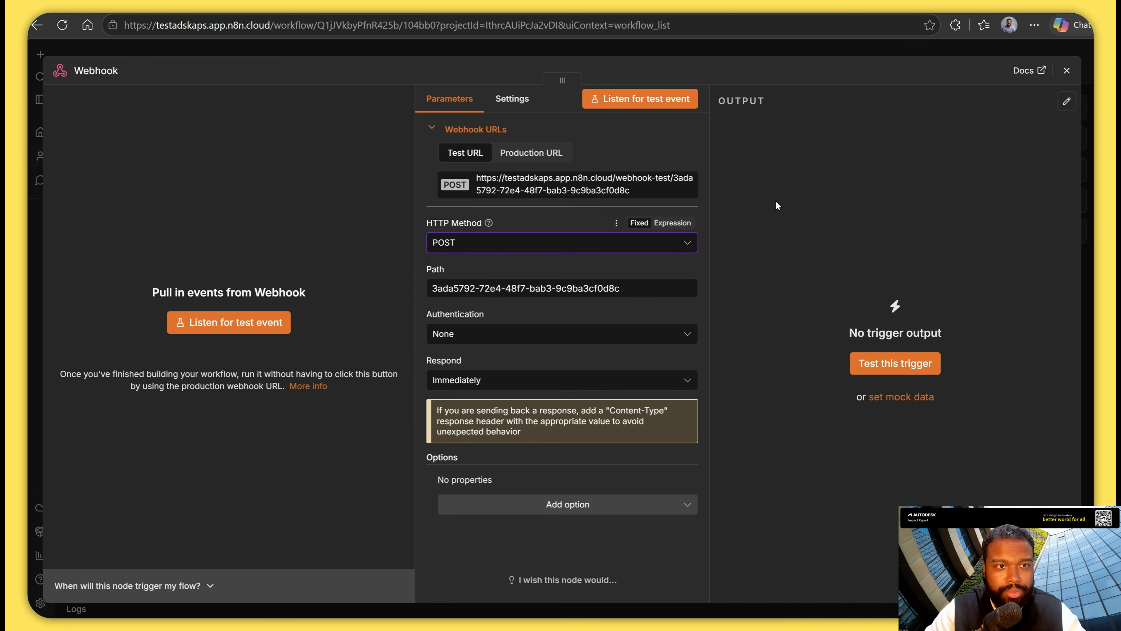
pyautogui.click(1066, 71)
# Rename the workflow as "Copy Item Workflow".
pyautogui.click(176, 62)
pyautogui.write('Cop')
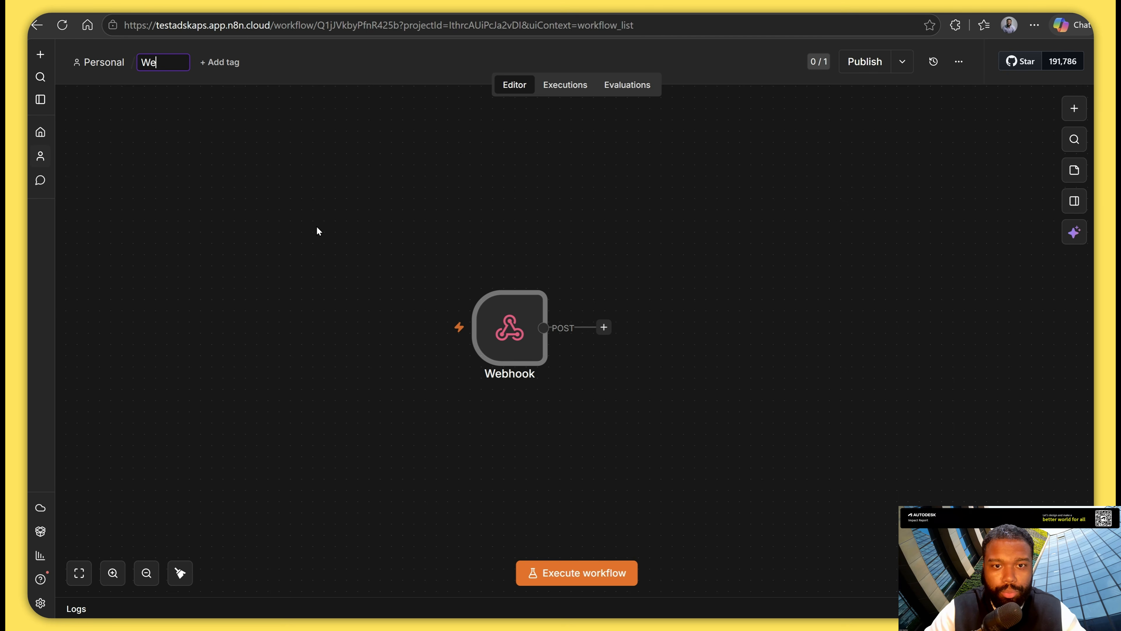
pyautogui.write('y Item Workflow')
pyautogui.click(509, 224)
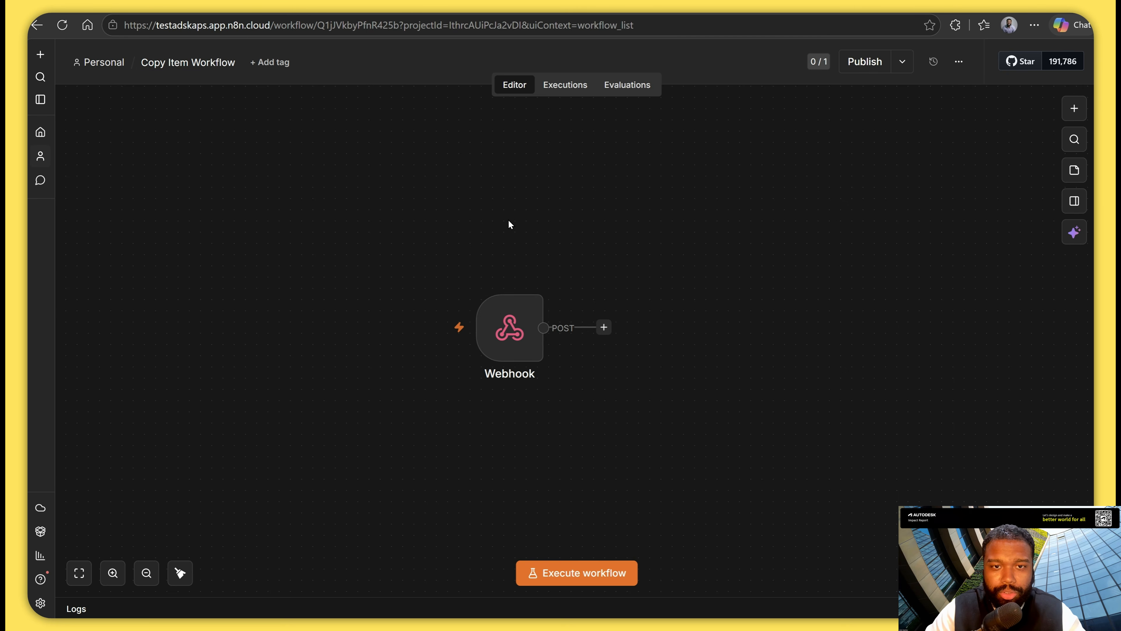
# Copy the Webhook node's test URL and return to the canvas.
pyautogui.doubleClick(514, 324)
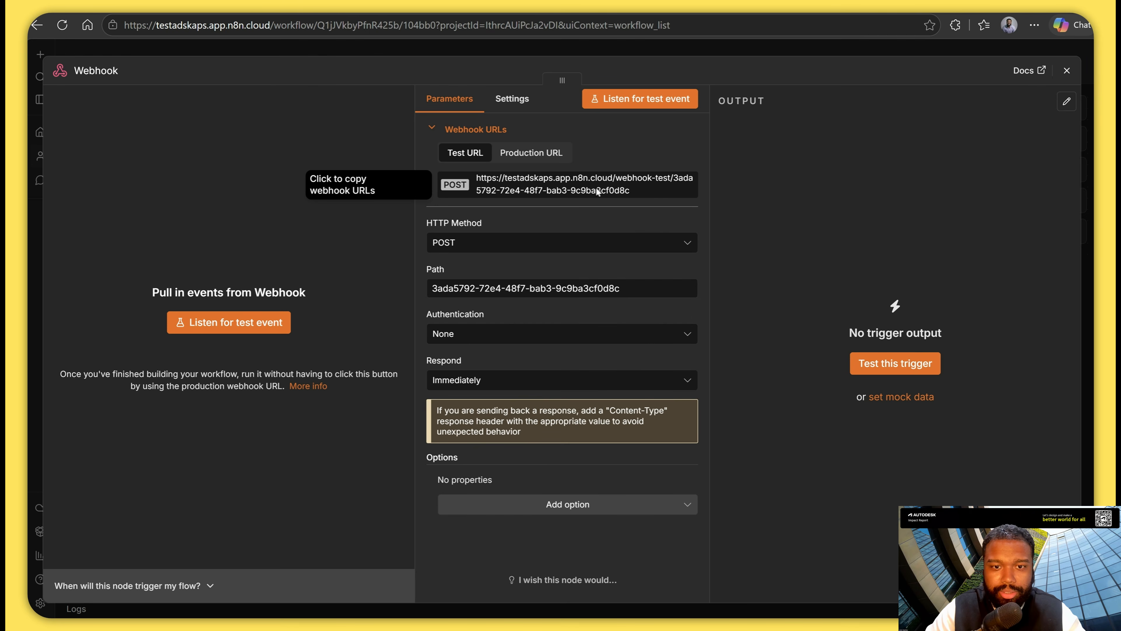
pyautogui.click(485, 189)
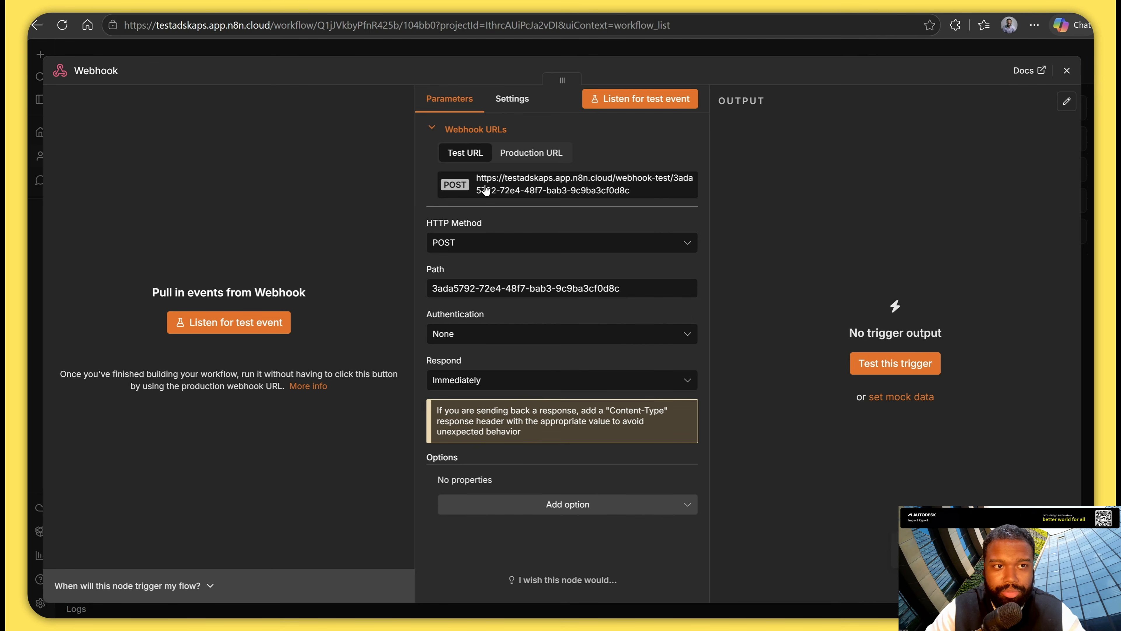
pyautogui.click(1067, 70)
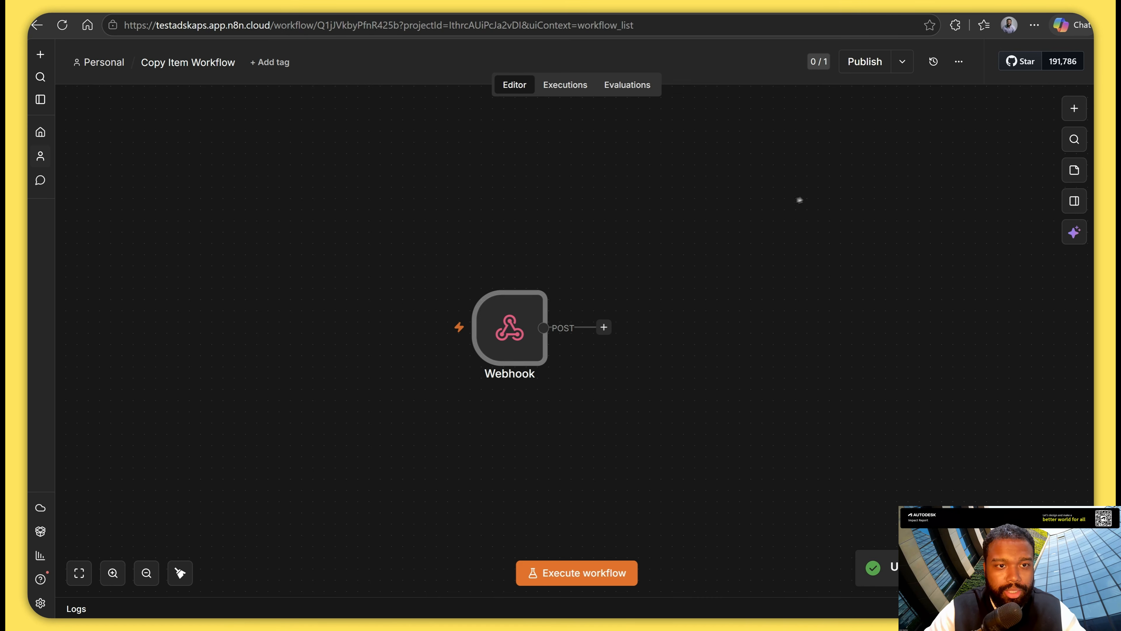
# Create another workflow in the Personal project and name it "Create Webhook".
pyautogui.click(103, 63)
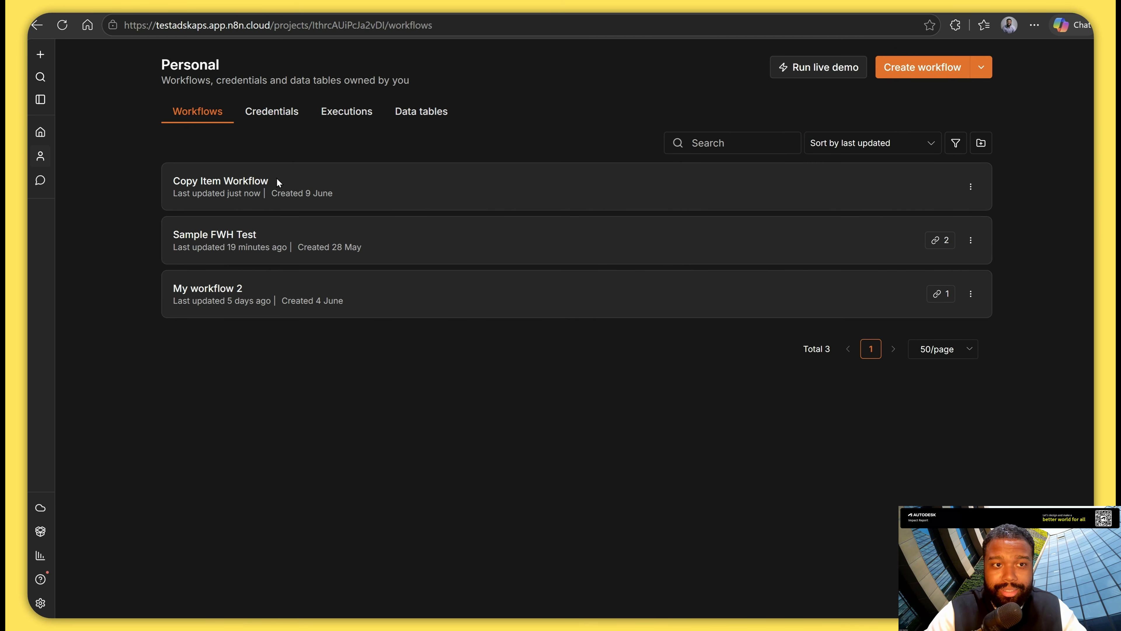
pyautogui.click(926, 67)
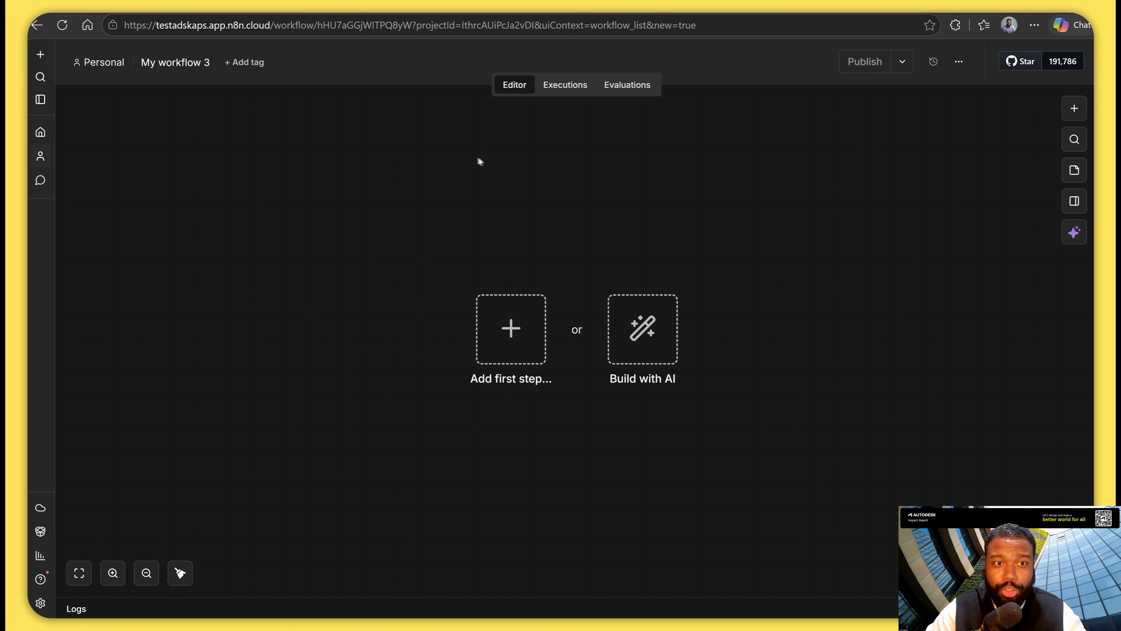
pyautogui.write('Create Webhook Work')
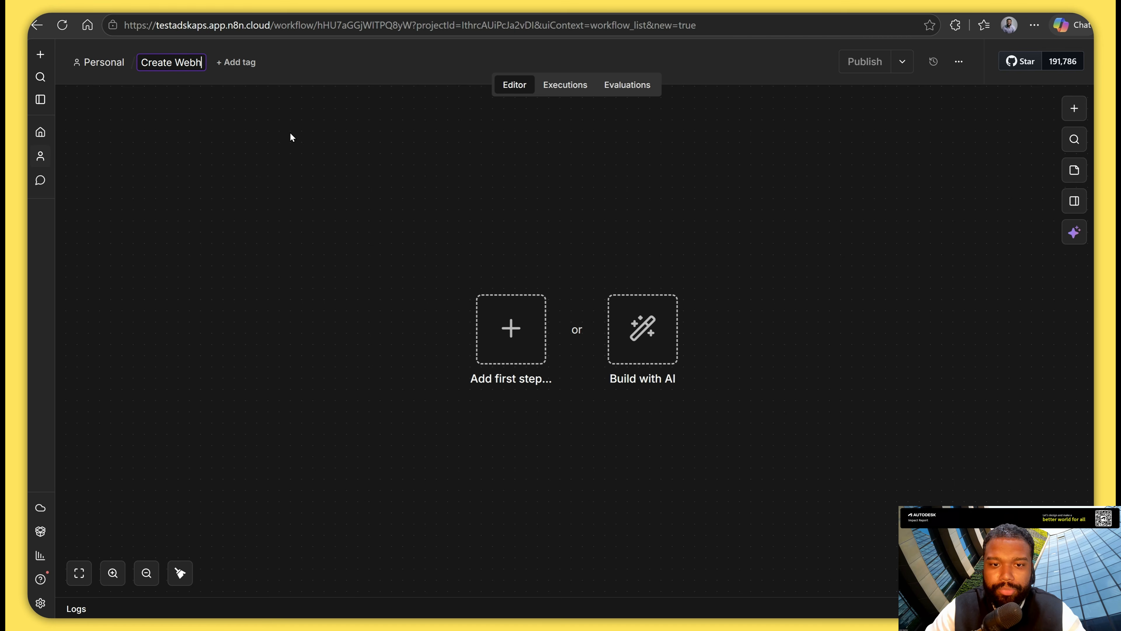
pyautogui.press('BackSpace')
pyautogui.press('BackSpace')
pyautogui.press('BackSpace')
pyautogui.press('BackSpace')
pyautogui.press('BackSpace')
pyautogui.press('Return')
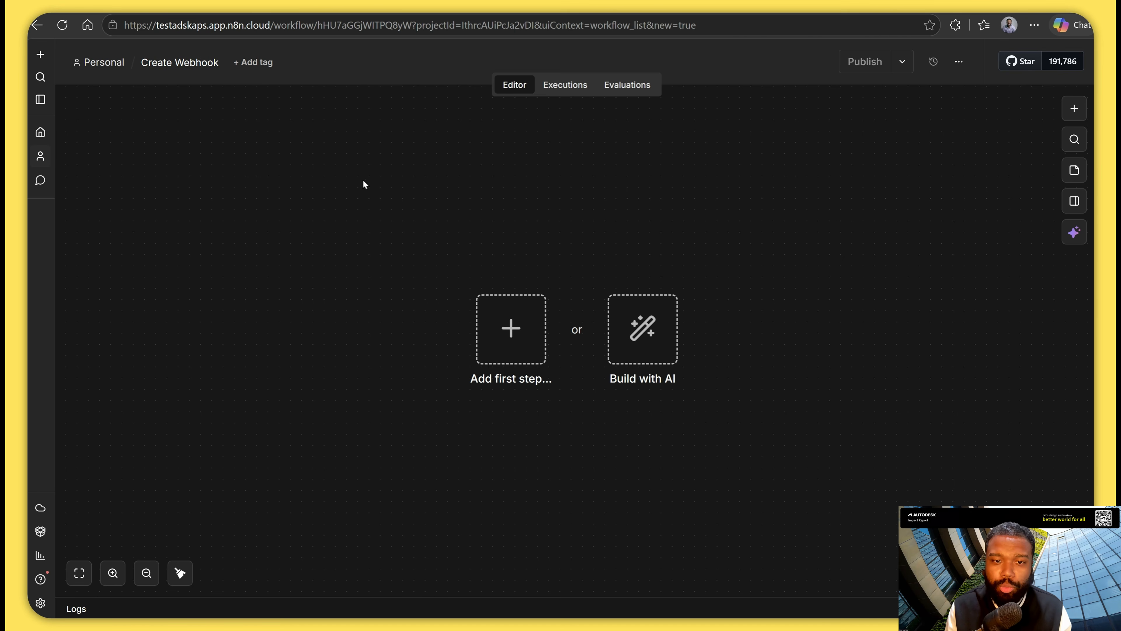
# Add a manual trigger to the workflow and connect an HTTP Request node after it.
pyautogui.click(511, 329)
pyautogui.click(910, 221)
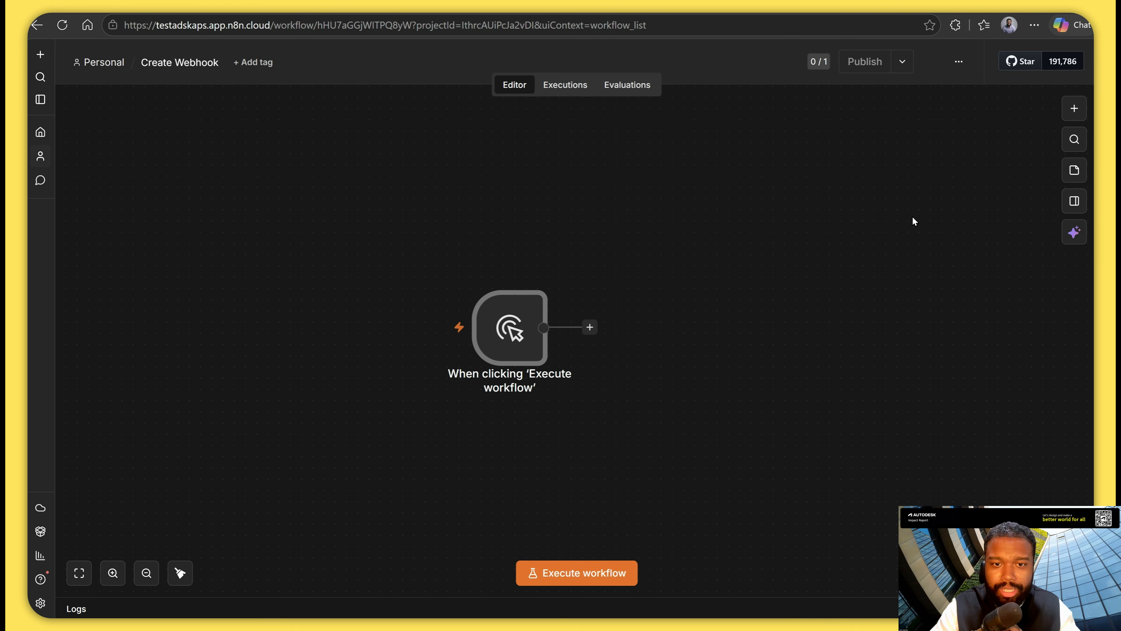
pyautogui.click(589, 326)
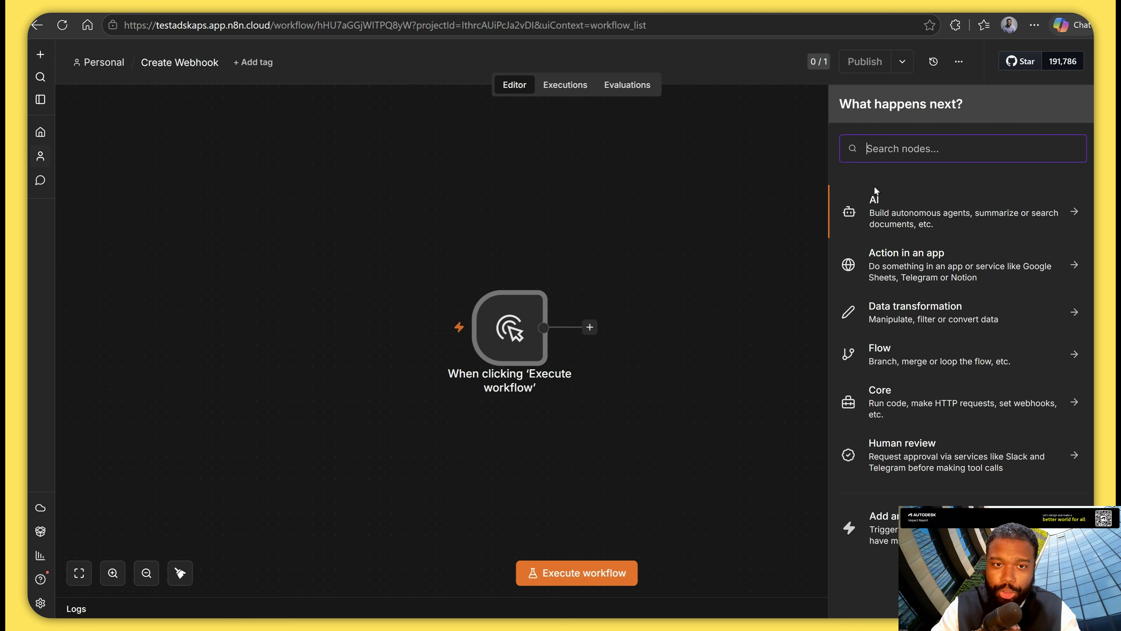
pyautogui.click(906, 155)
pyautogui.write('http')
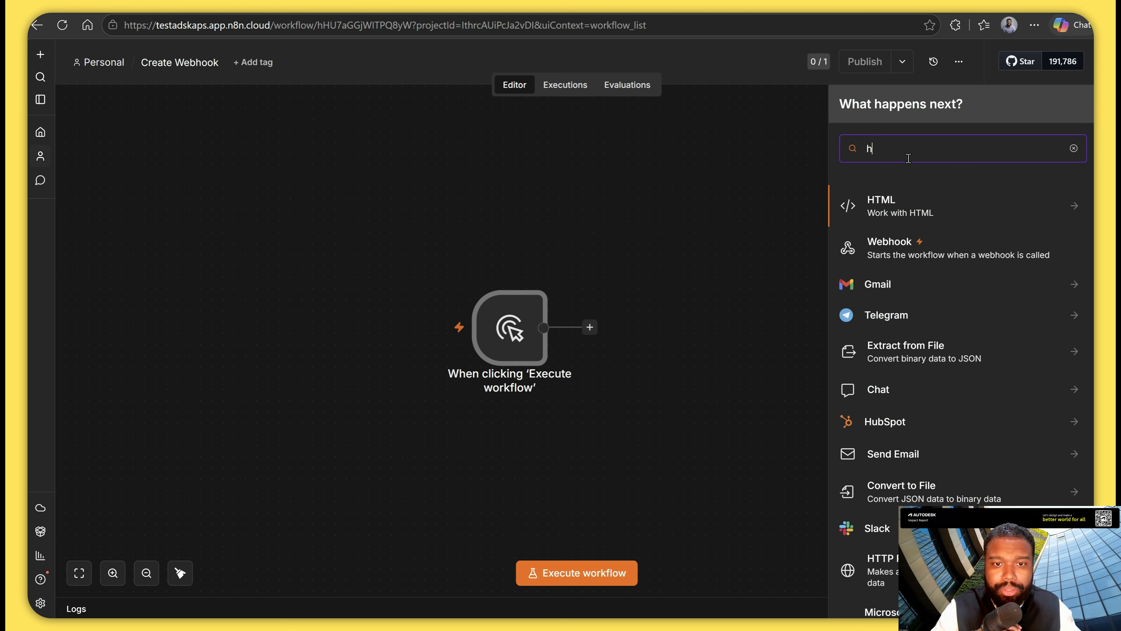
pyautogui.click(898, 205)
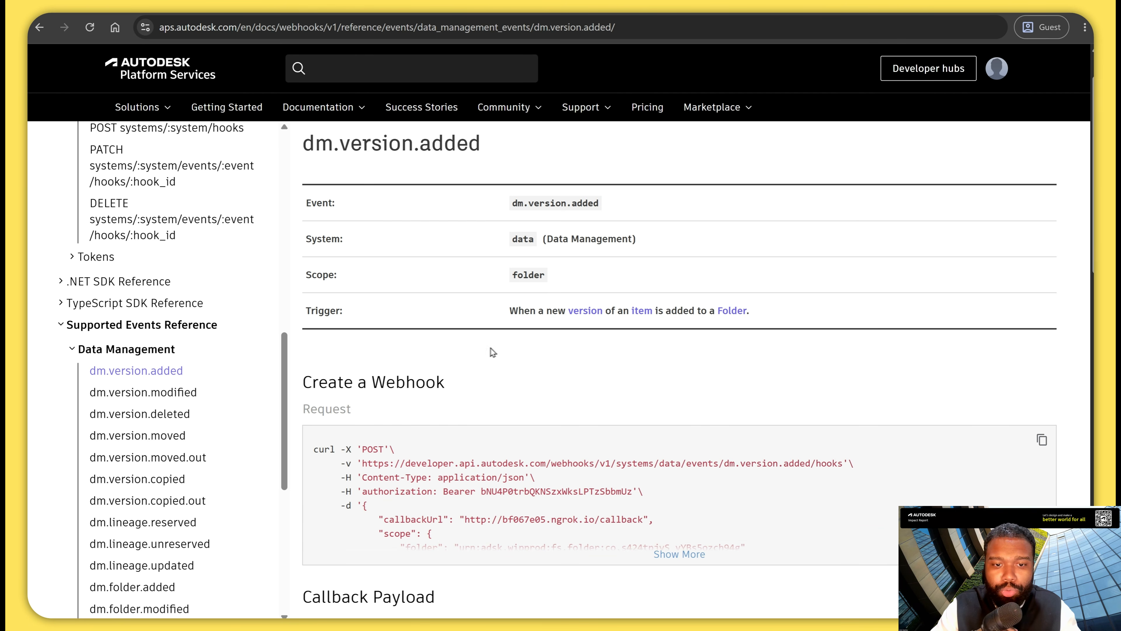
# Expand the full Create a Webhook request example in the dm.version.added documentation, and return to n8n.
pyautogui.scroll(-3, 468, 355)
pyautogui.click(656, 433)
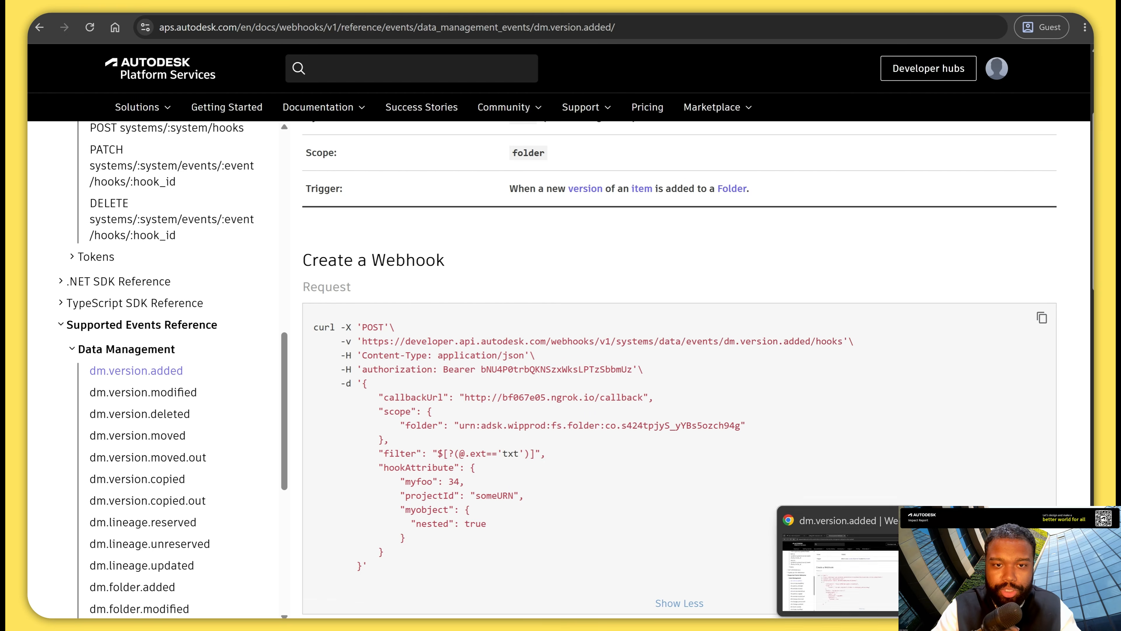
pyautogui.click(509, 578)
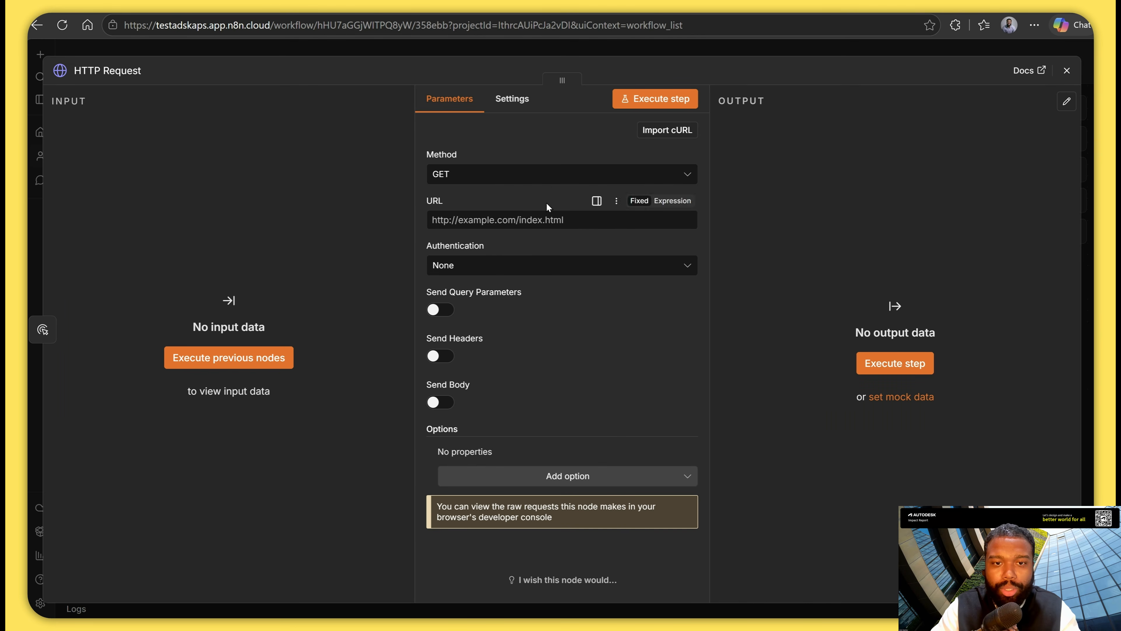
# Set the HTTP Request method to POST with Generic Credential Type authentication, using OAuth2 API and the Autodesk Credential.
pyautogui.click(554, 181)
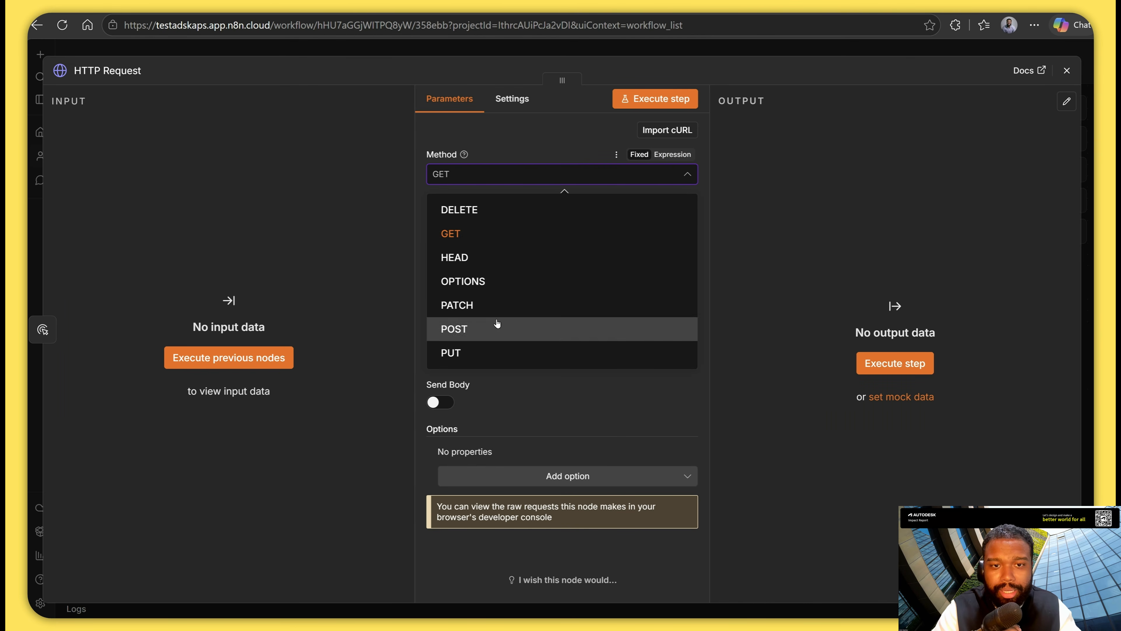
pyautogui.click(496, 328)
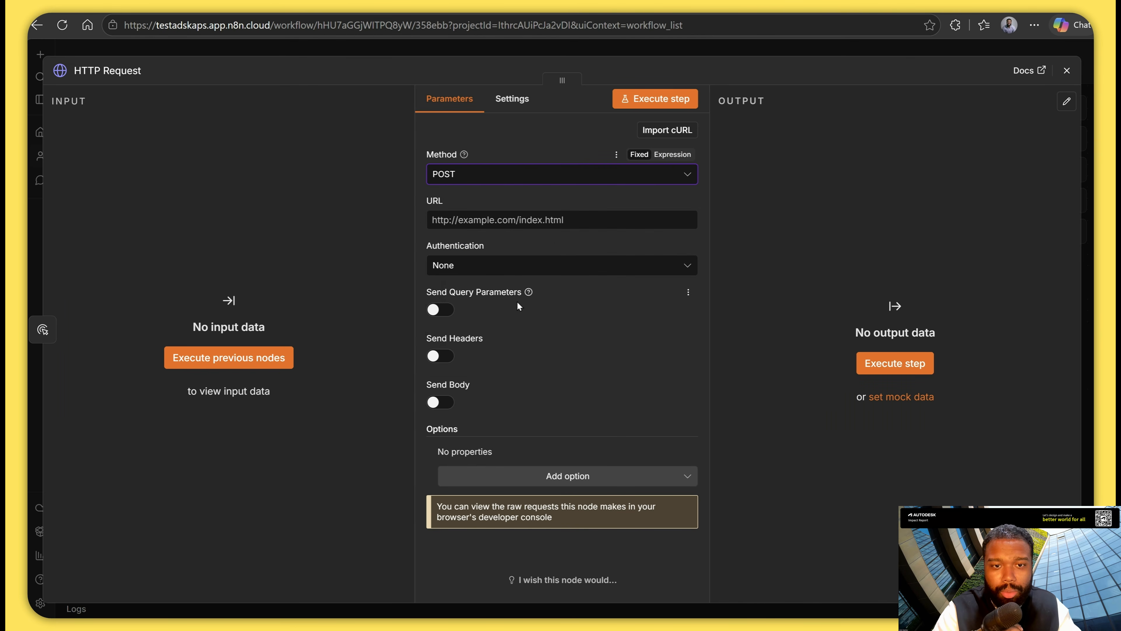
pyautogui.click(522, 269)
pyautogui.click(502, 369)
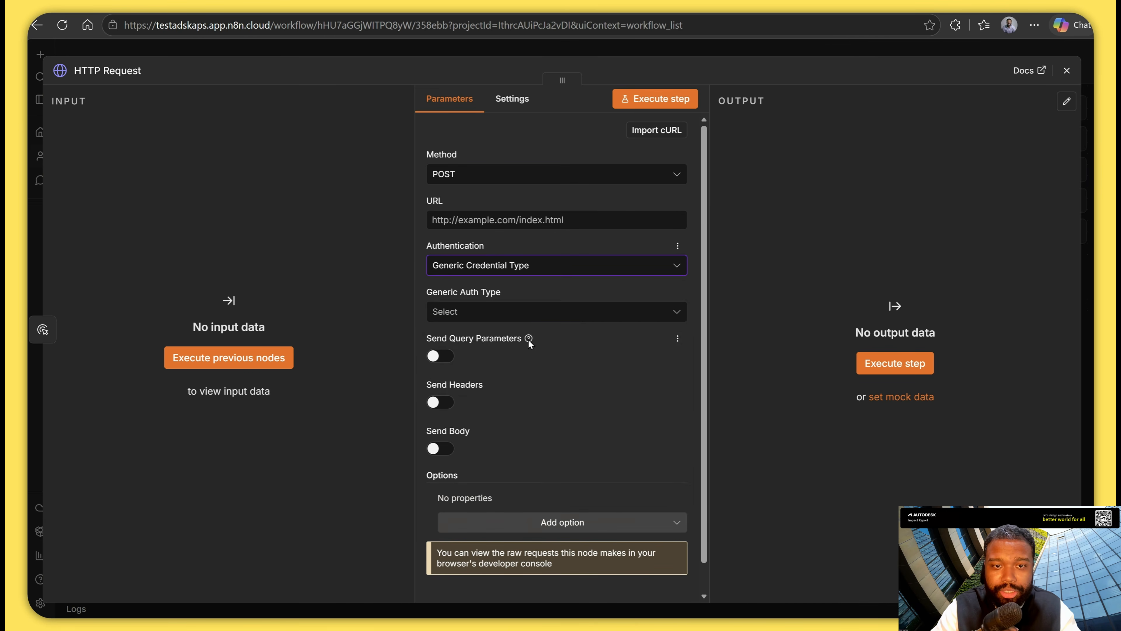
pyautogui.click(529, 313)
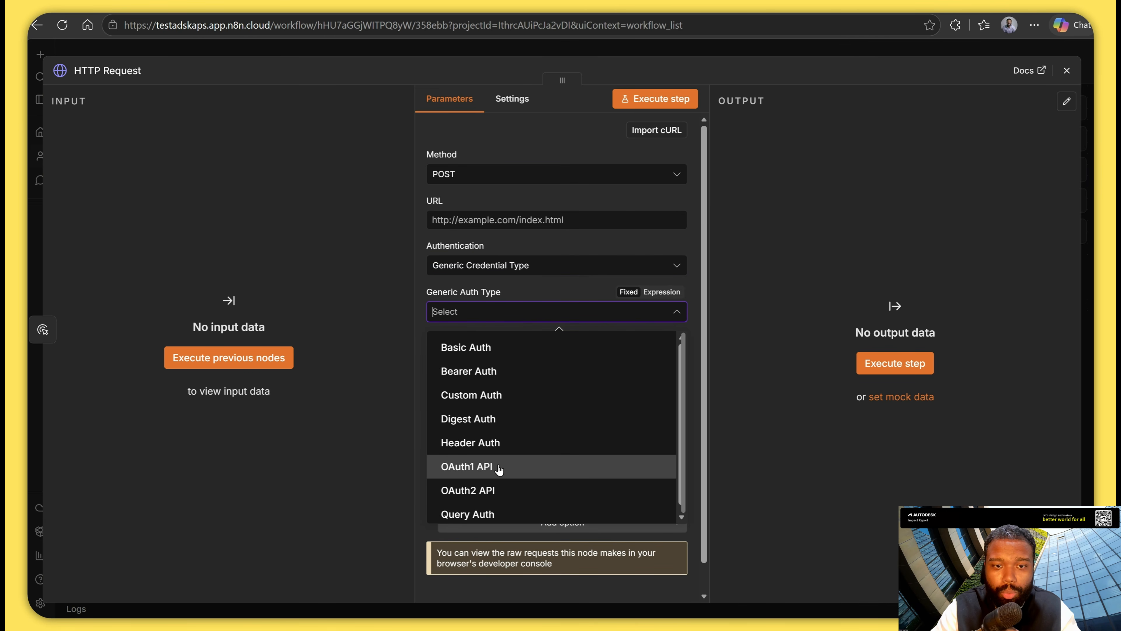
pyautogui.click(512, 488)
pyautogui.click(557, 353)
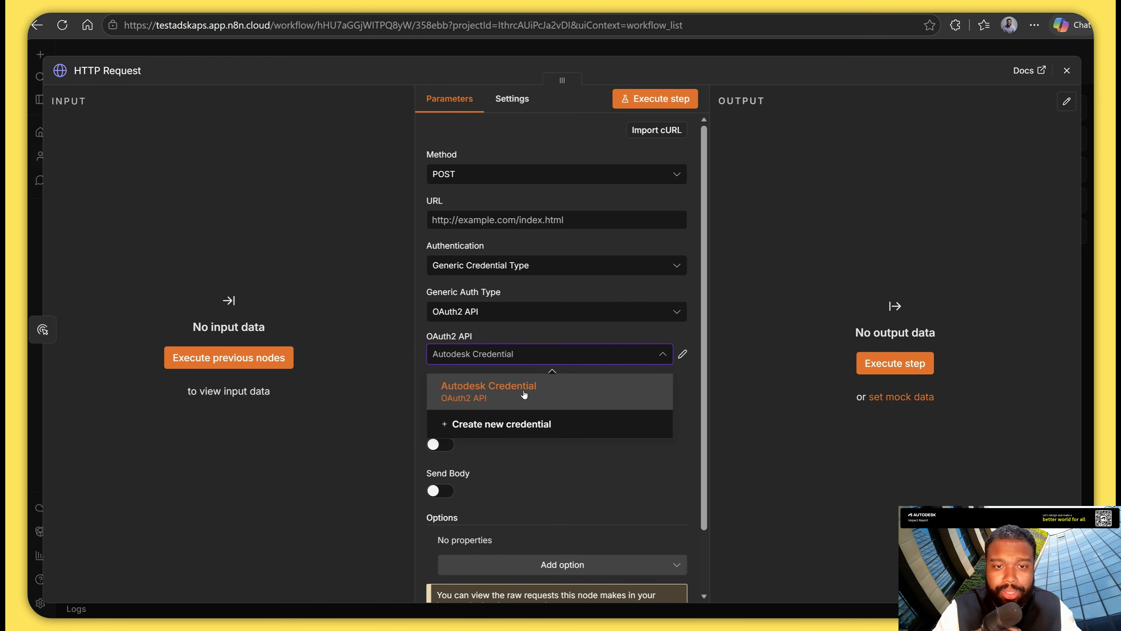
pyautogui.click(564, 386)
pyautogui.scroll(-1, 620, 402)
pyautogui.scroll(1, 621, 402)
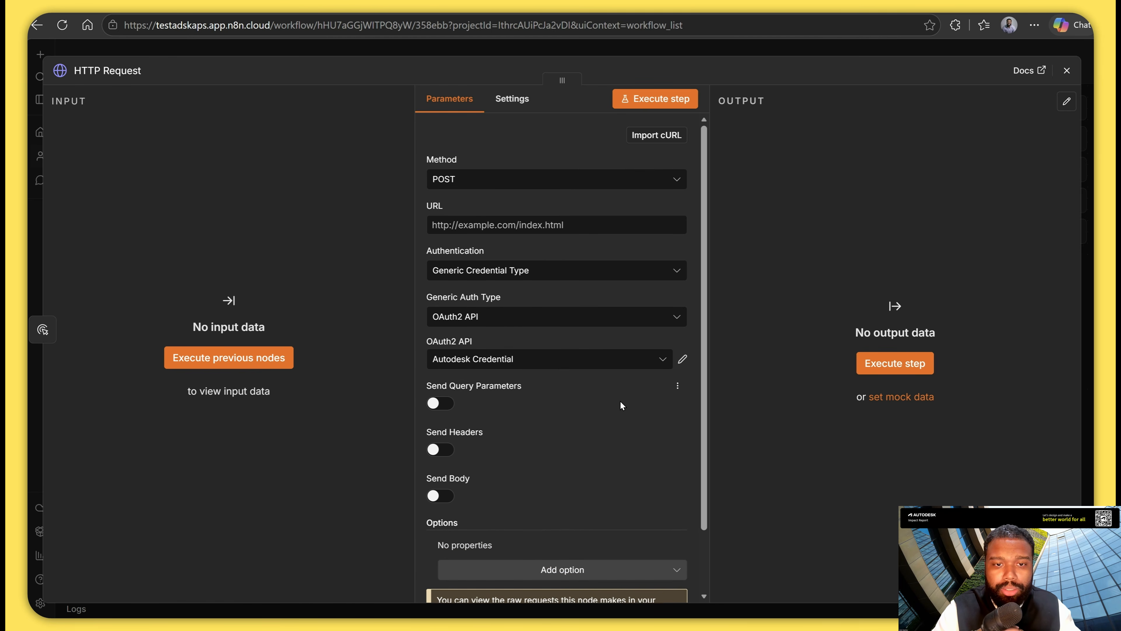
pyautogui.hotkey('alt', 'Tab')
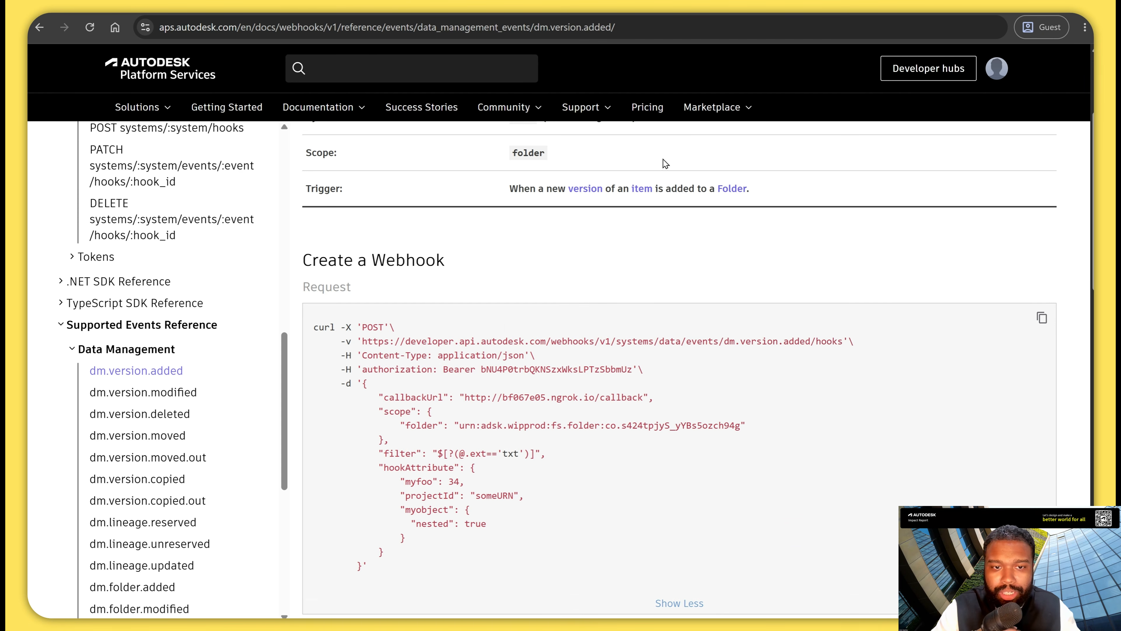
pyautogui.moveTo(365, 342); pyautogui.dragTo(833, 340)
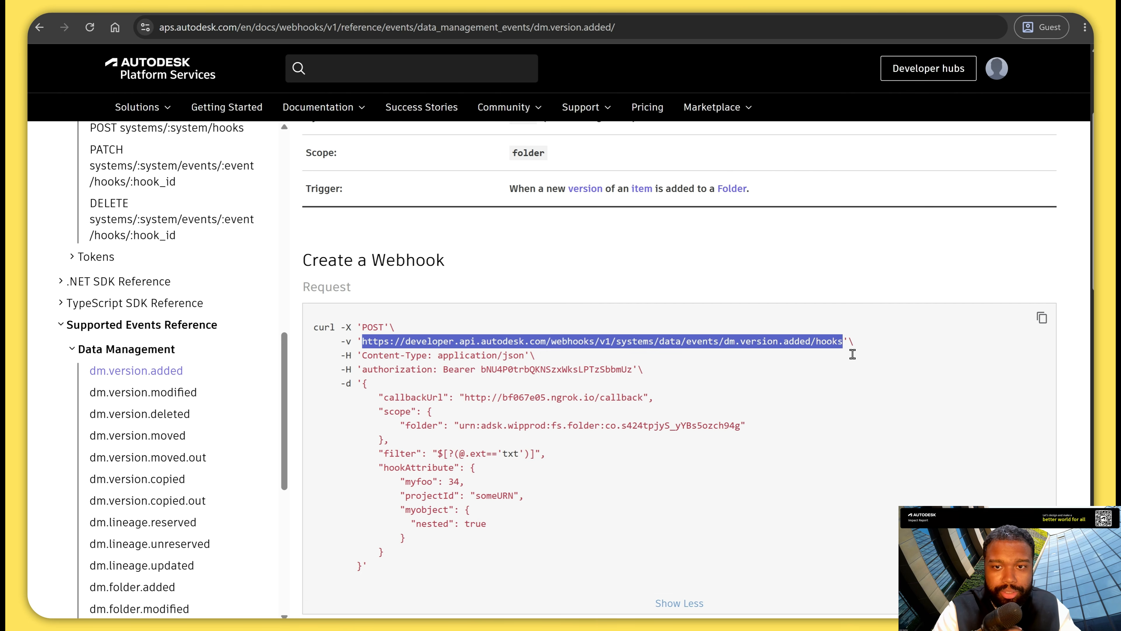
pyautogui.hotkey('alt', 'Tab')
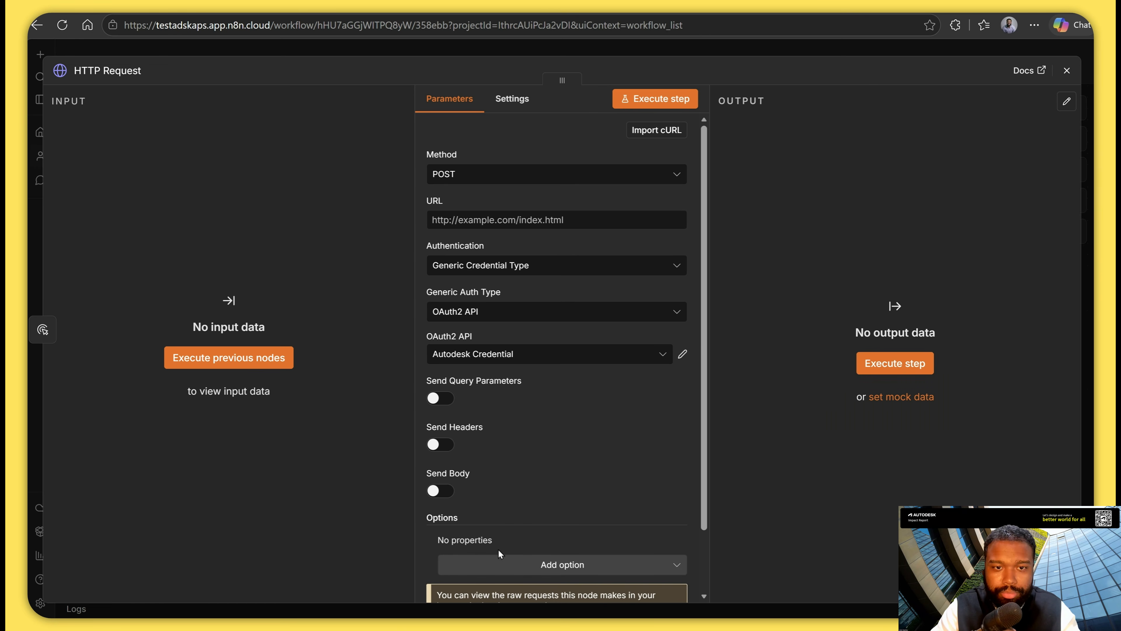
pyautogui.click(496, 219)
pyautogui.write('https://developer.api.autodesk.com/webhooks/v1/systems/data/events/dm.version.added/hooks')
pyautogui.press('Home')
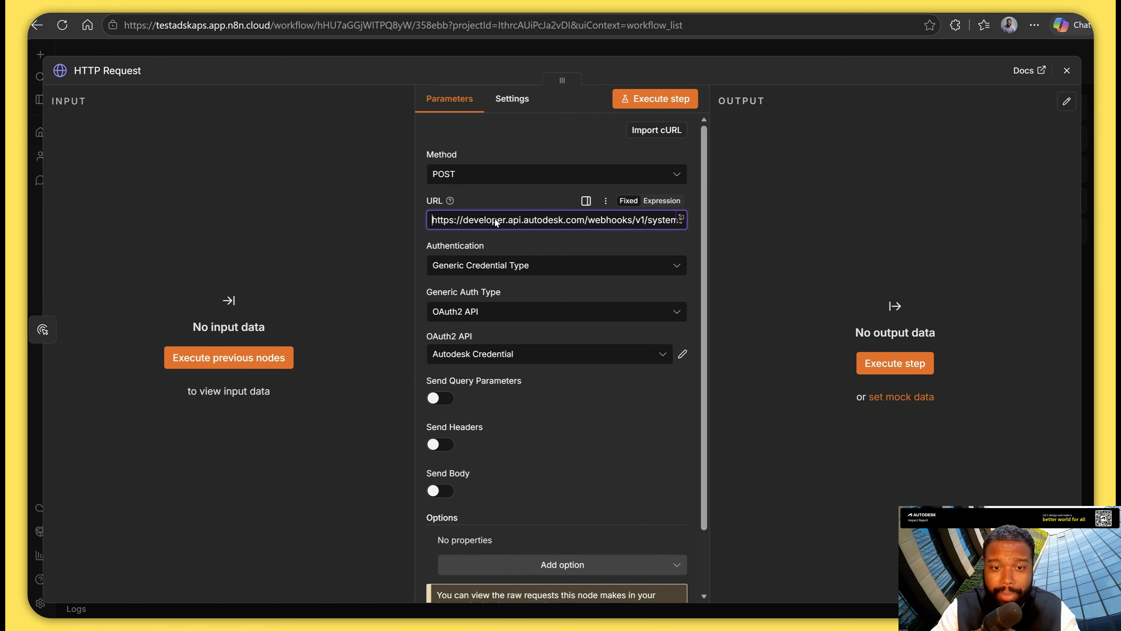
# Enable Send Body on the HTTP Request node with JSON content, specified using JSON.
pyautogui.scroll(-3, 494, 219)
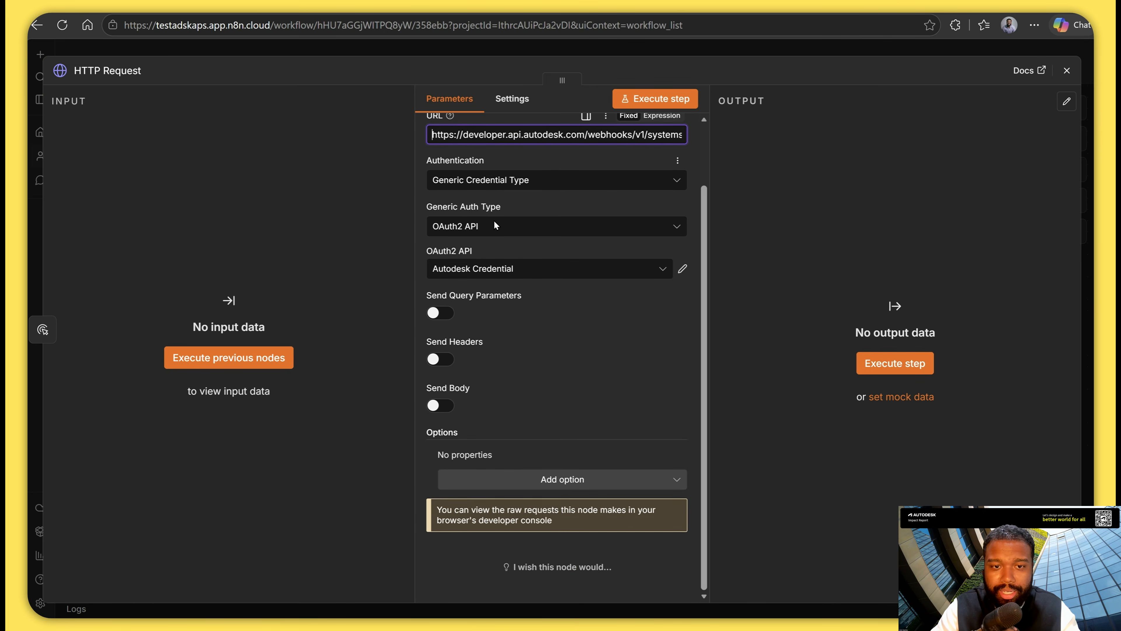
pyautogui.click(440, 418)
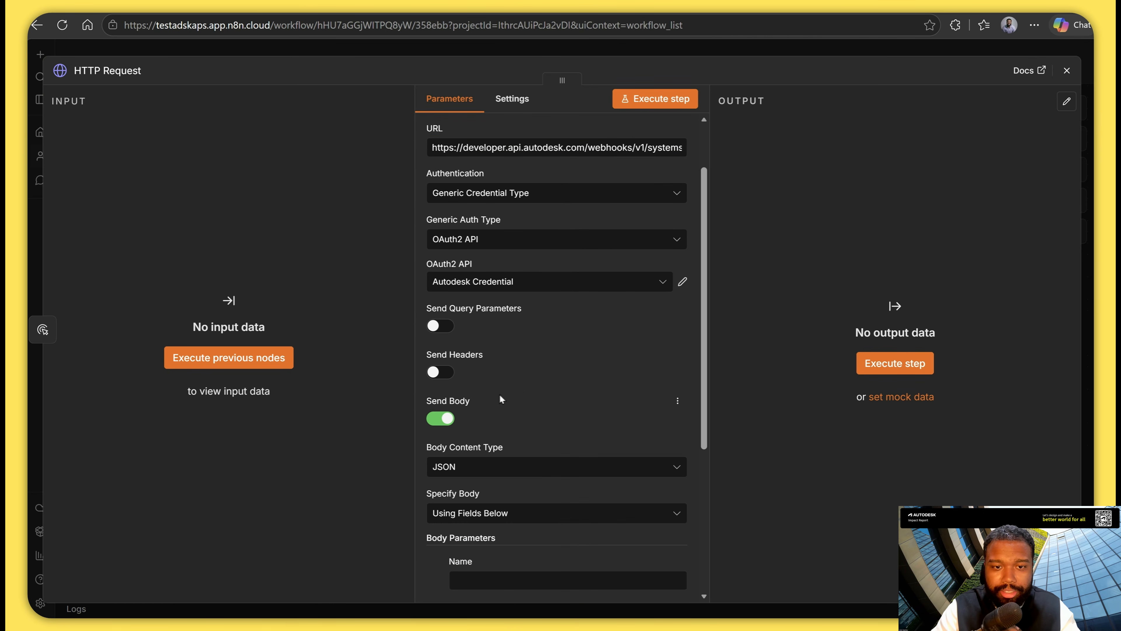
pyautogui.scroll(-5, 637, 514)
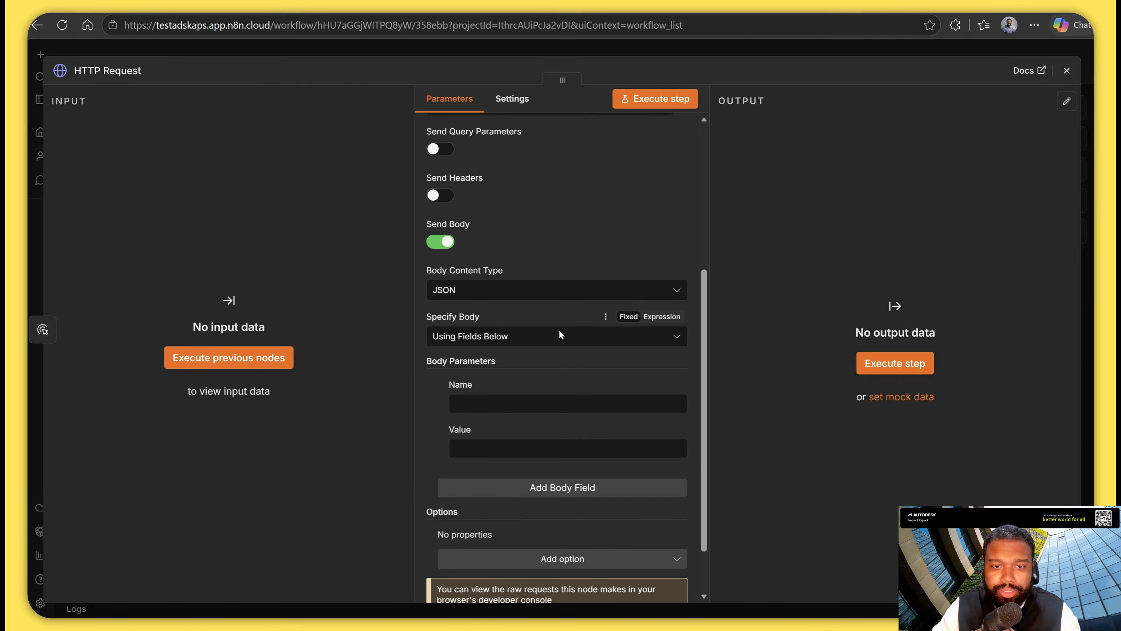
pyautogui.click(596, 341)
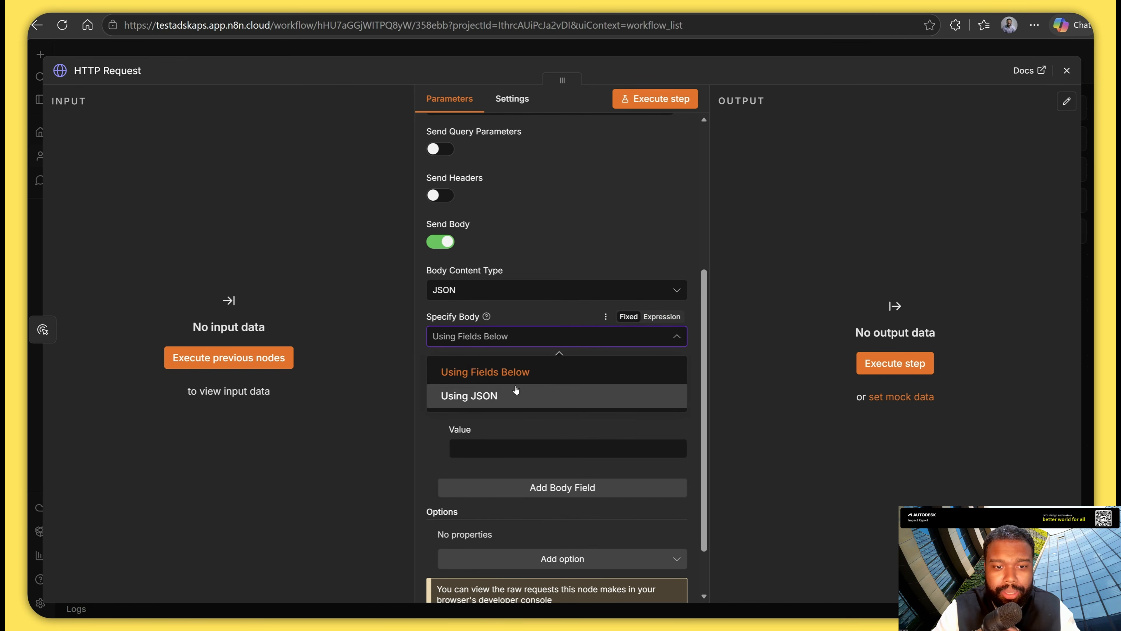
pyautogui.click(525, 393)
# Copy the JSON payload from the Create a Webhook request example in the documentation into the HTTP Request node's JSON body.
pyautogui.click(814, 626)
pyautogui.scroll(-1, 605, 475)
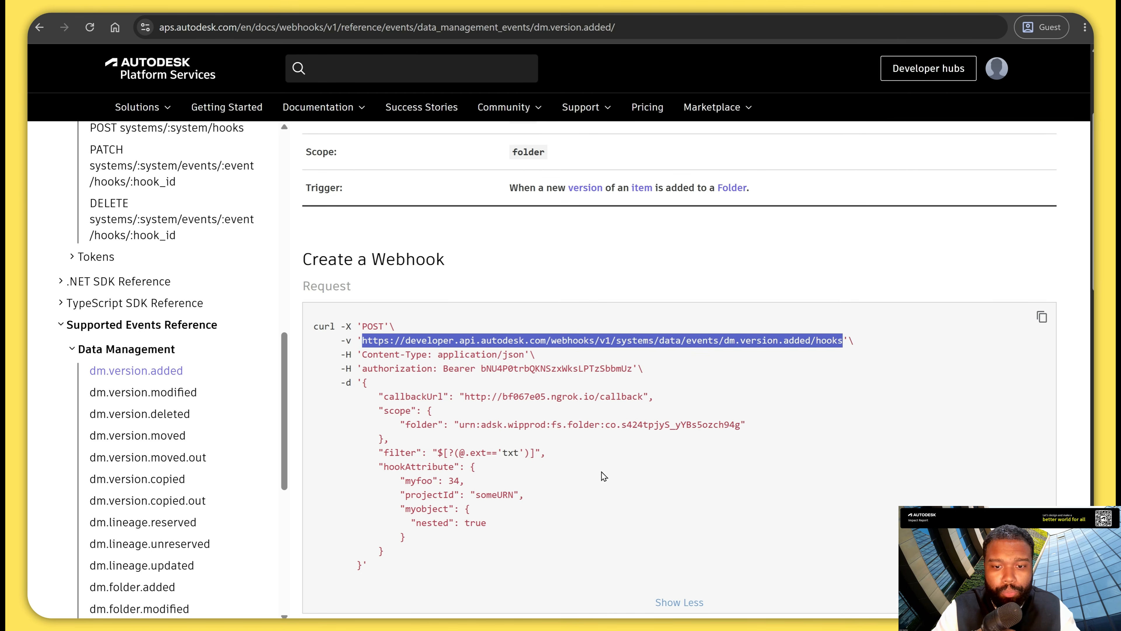
pyautogui.moveTo(363, 317); pyautogui.dragTo(352, 482)
pyautogui.hotkey('ctrl', 'c')
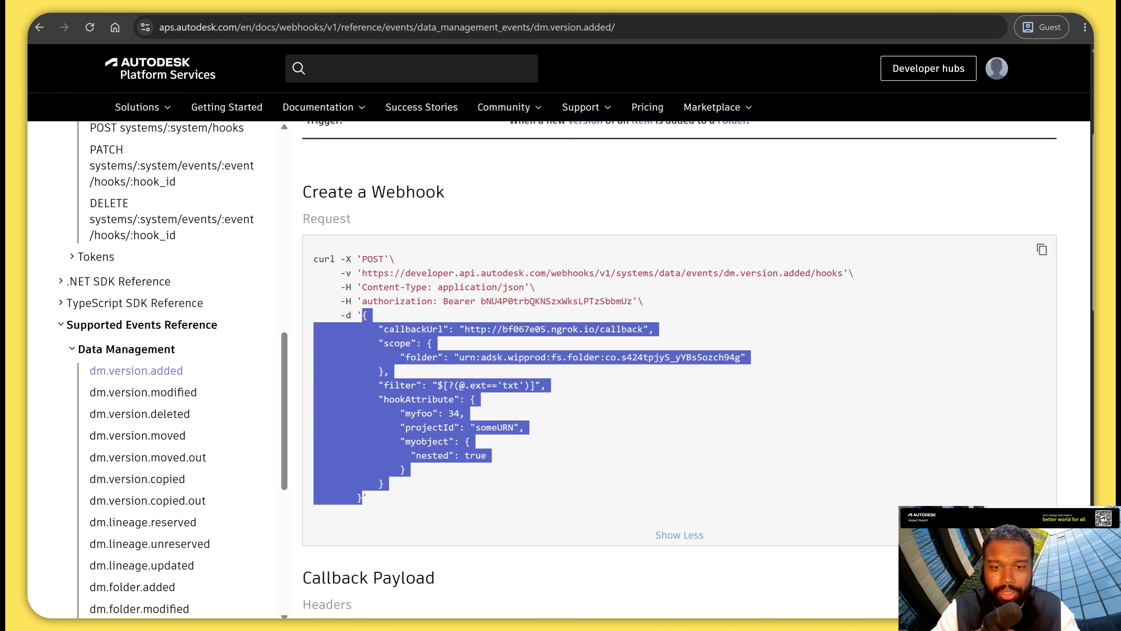
pyautogui.click(537, 626)
pyautogui.click(511, 578)
pyautogui.click(544, 423)
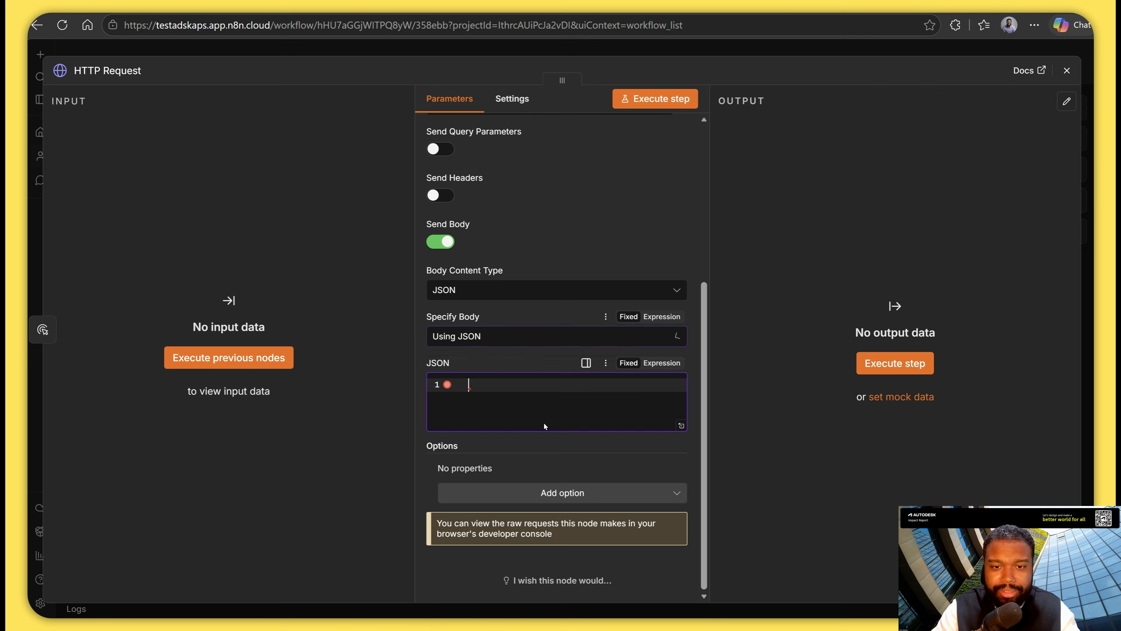
pyautogui.hotkey('ctrl', 'v')
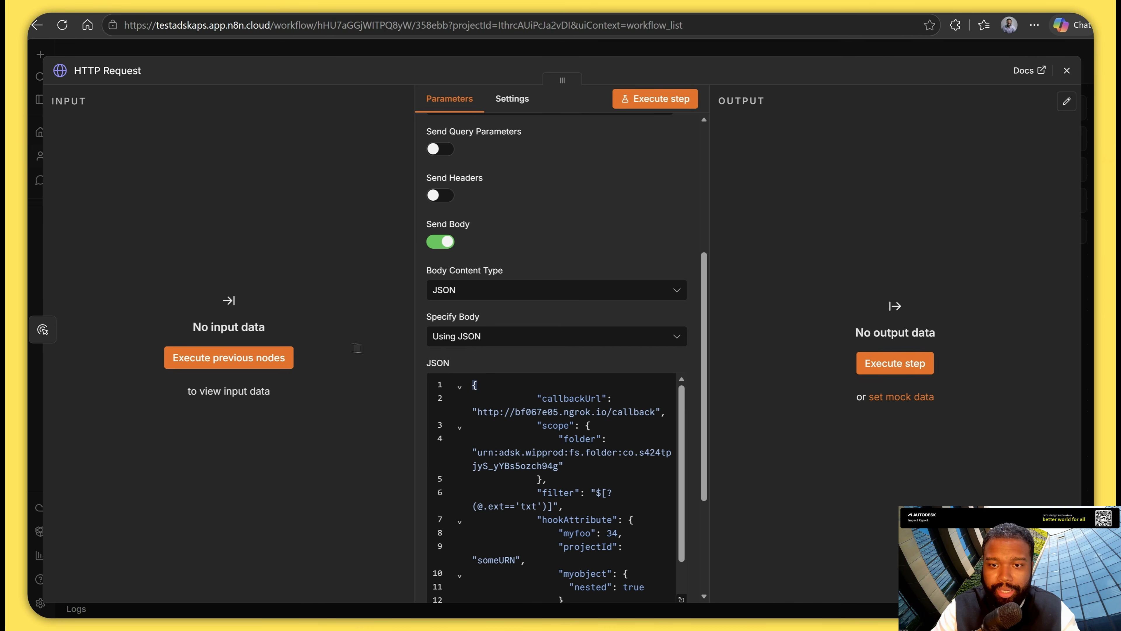
pyautogui.doubleClick(490, 412)
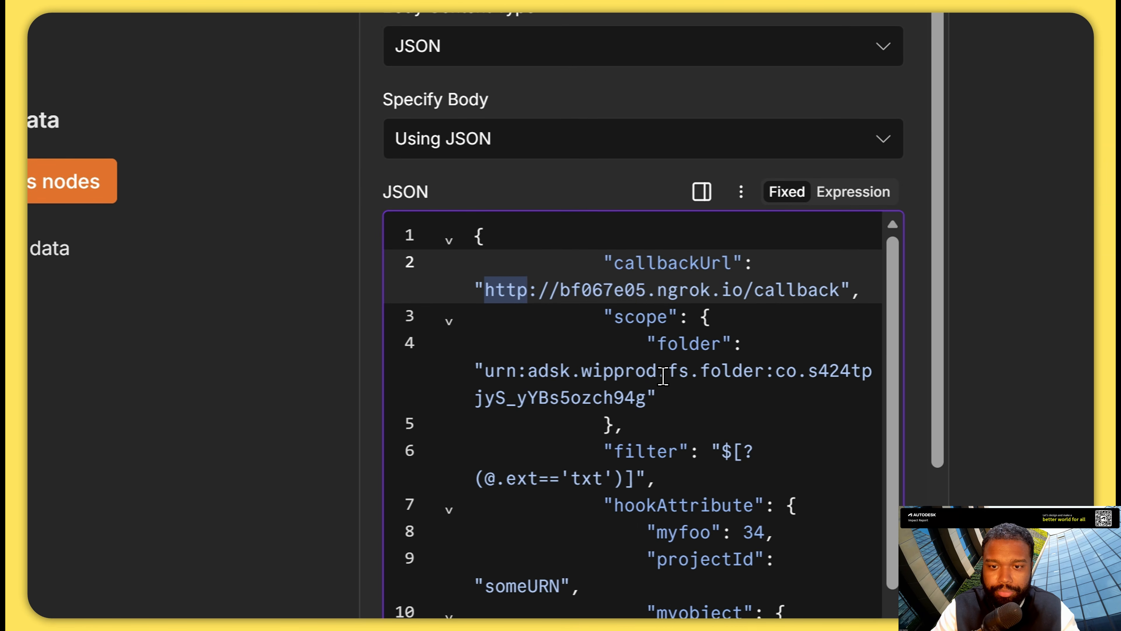
pyautogui.hotkey('ctrl', 'shift', 'Right')
pyautogui.hotkey('ctrl', 'shift', 'Right')
pyautogui.hotkey('ctrl', 'shift', 'Right')
pyautogui.hotkey('ctrl', 'shift', 'Right')
pyautogui.hotkey('ctrl', 'shift', 'Right')
pyautogui.hotkey('ctrl', 'shift', 'Right')
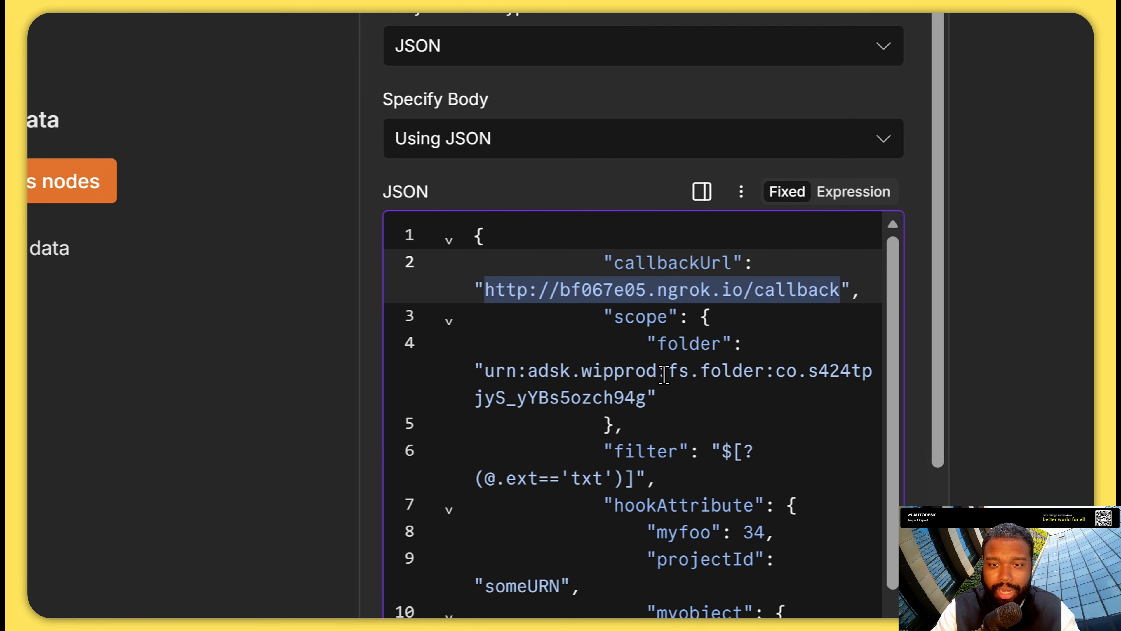
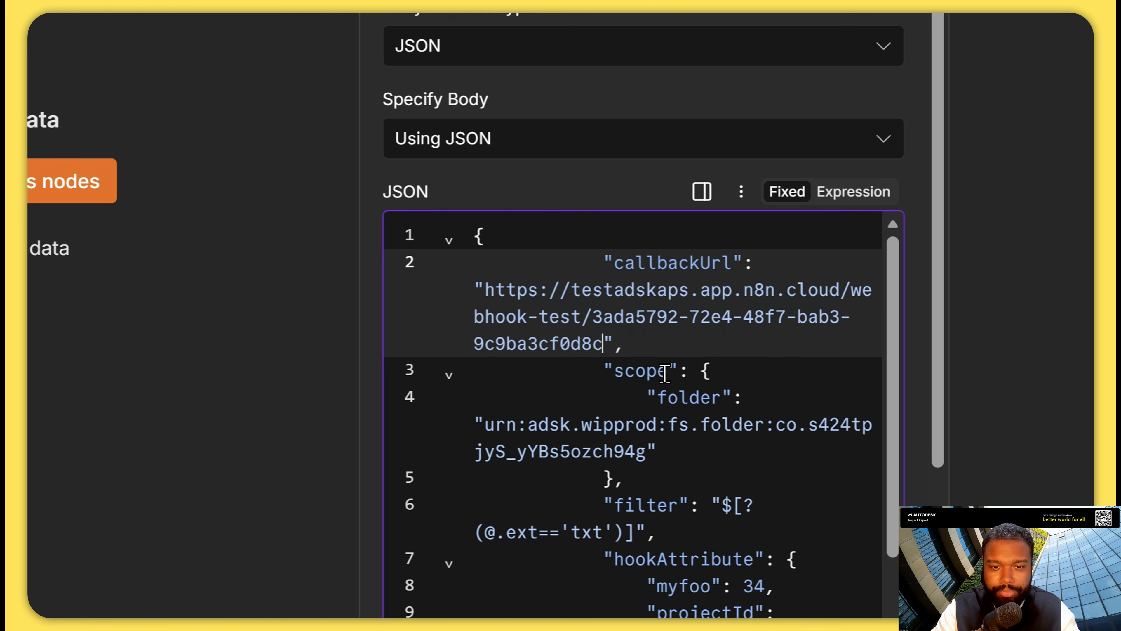
# Copy the encoded folderUrn value from the Autodesk Forma Files page address and decode it on urldecoder.org in live mode.
pyautogui.scroll(-3, 665, 372)
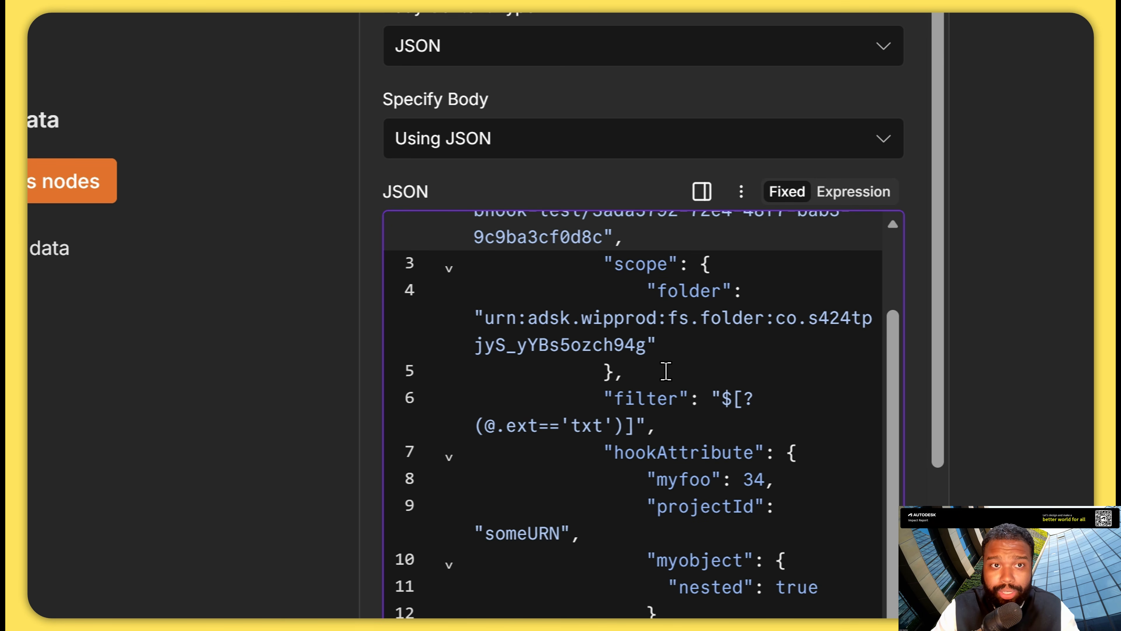
pyautogui.click(557, 323)
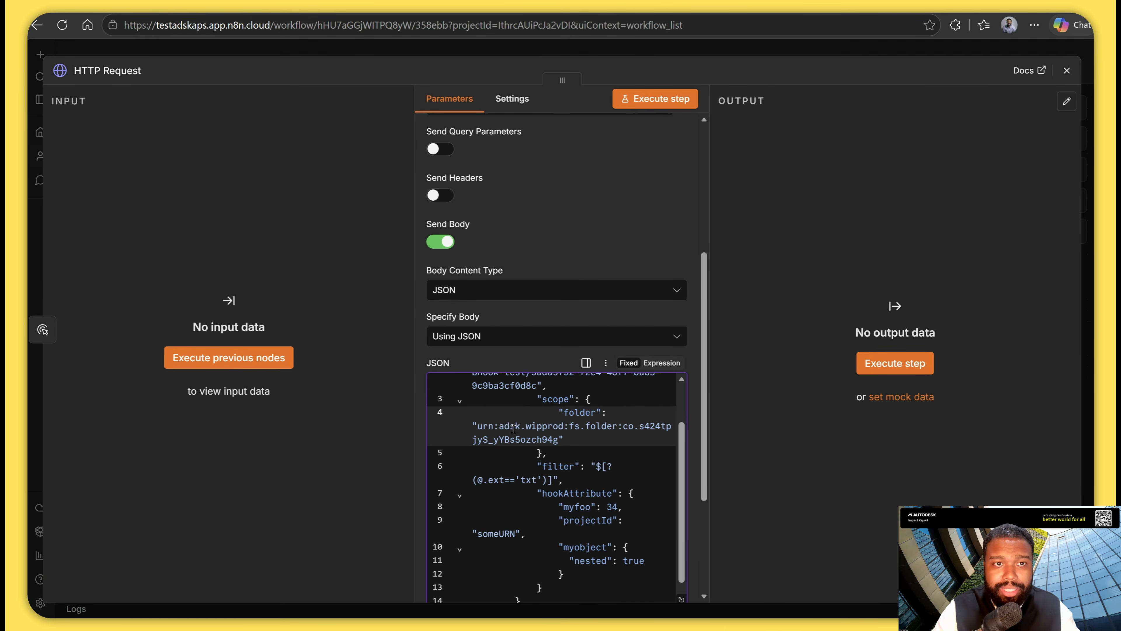
pyautogui.hotkey('alt', 'Tab')
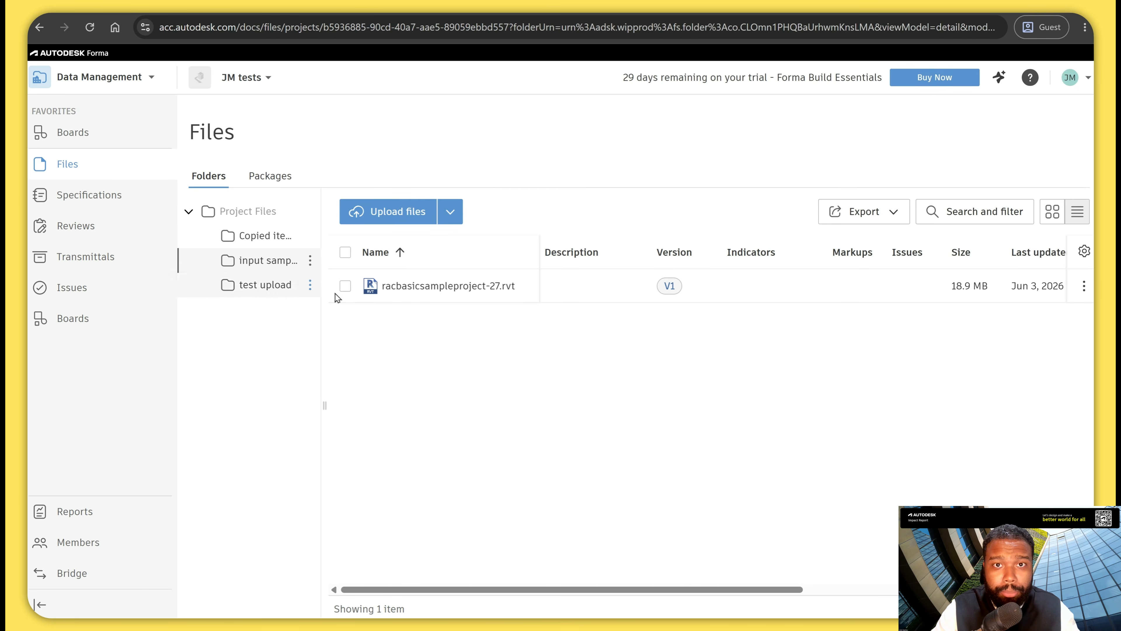
pyautogui.click(409, 28)
pyautogui.click(569, 29)
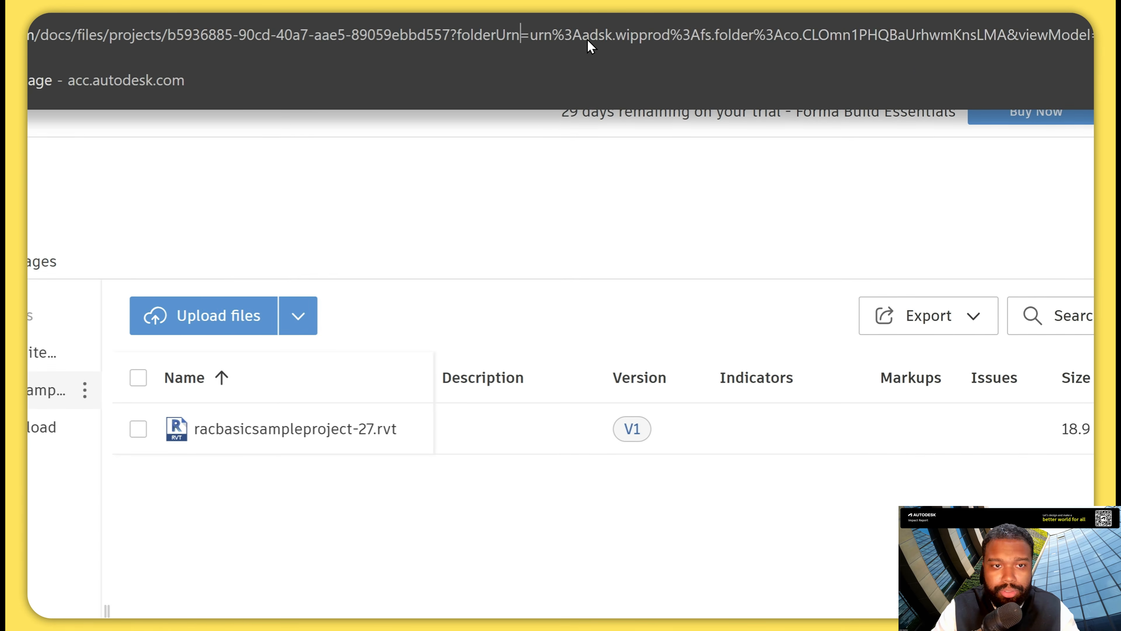
pyautogui.hotkey('ctrl', 'shift', 'Right')
pyautogui.hotkey('ctrl', 'shift', 'Right')
pyautogui.hotkey('ctrl', 'shift', 'Right')
pyautogui.hotkey('ctrl', 'shift', 'Right')
pyautogui.hotkey('ctrl', 'shift', 'Right')
pyautogui.hotkey('ctrl', 'shift', 'Right')
pyautogui.hotkey('ctrl', 'shift', 'Right')
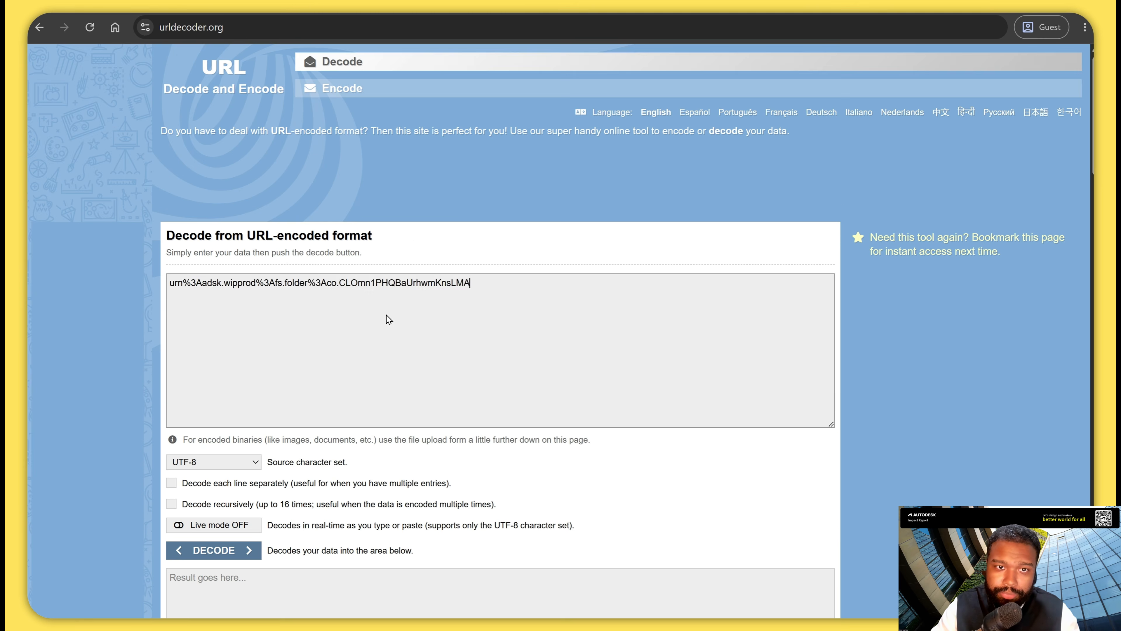
pyautogui.click(250, 415)
pyautogui.moveTo(421, 466); pyautogui.dragTo(175, 466)
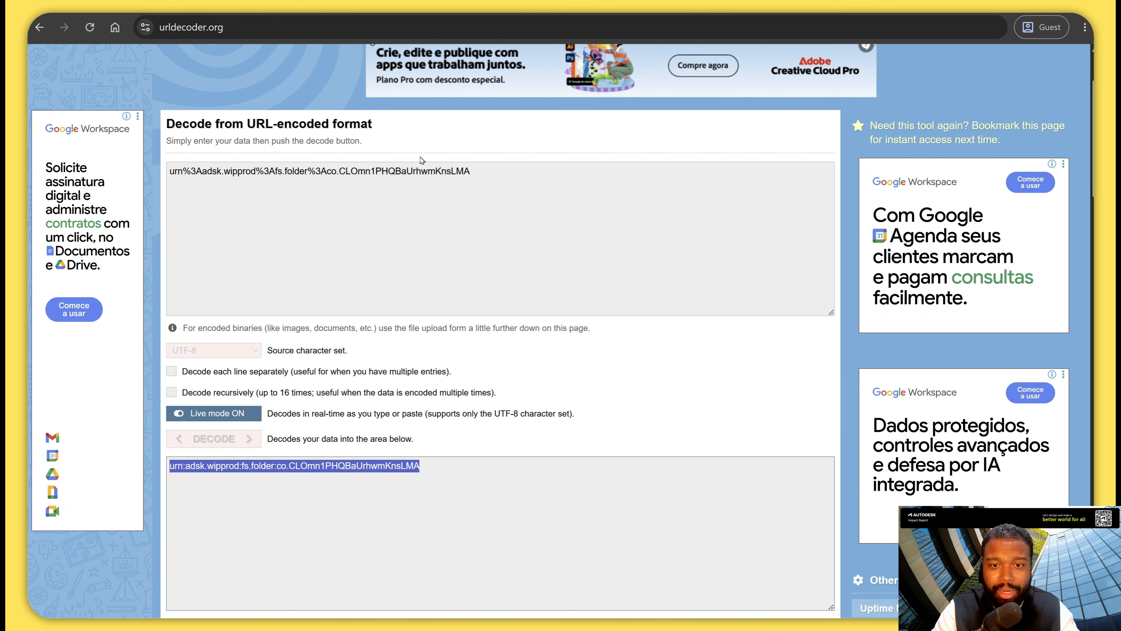
# Return to n8n and set the scope folder in the JSON body to urn:adsk.wipprod:fs.folder:co.CLOmn1PHQBaUrhwmKnsLMA.
pyautogui.click(538, 626)
pyautogui.click(493, 579)
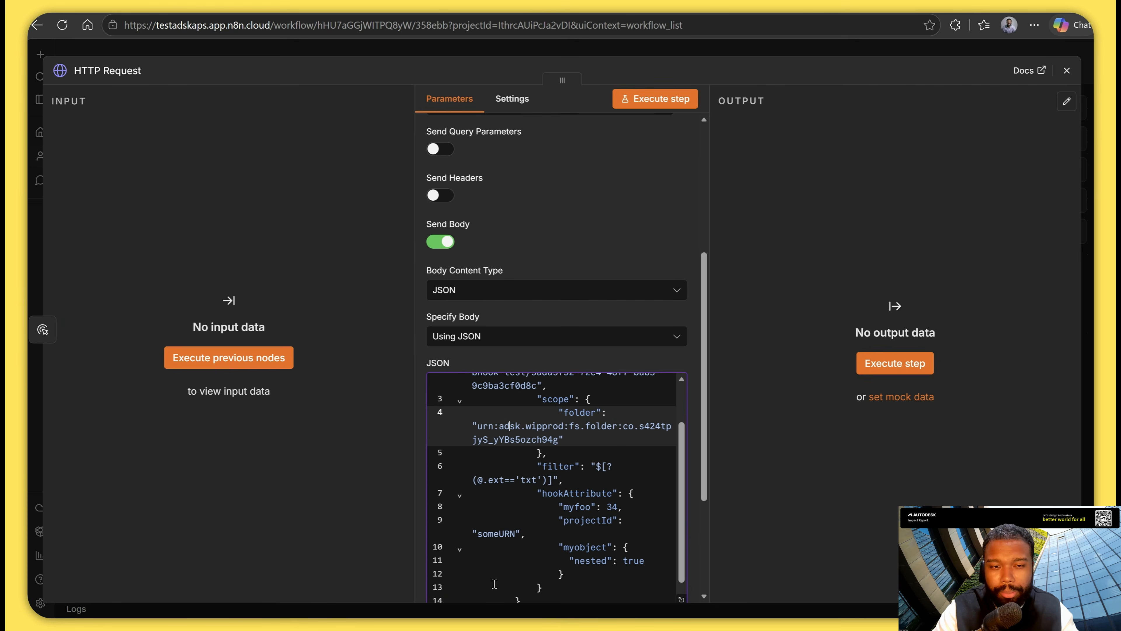
pyautogui.click(558, 443)
pyautogui.hotkey('shift', 'Up')
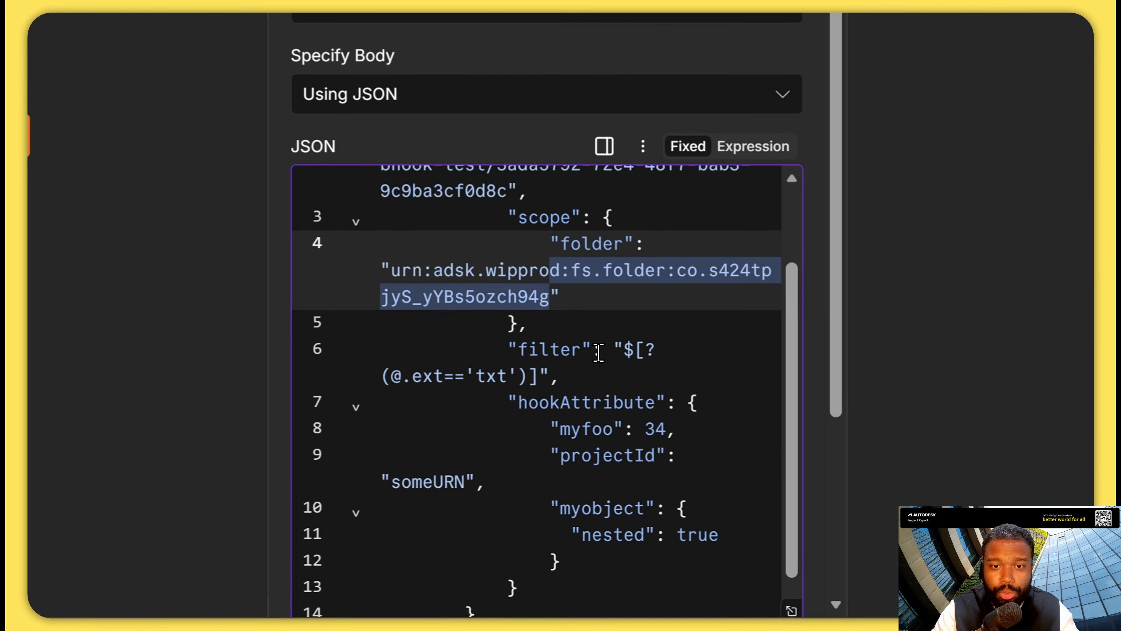
pyautogui.hotkey('shift', 'Left')
pyautogui.hotkey('shift', 'Left')
pyautogui.hotkey('shift', 'Left')
pyautogui.hotkey('shift', 'Left')
pyautogui.hotkey('shift', 'Left')
pyautogui.hotkey('shift', 'Left')
pyautogui.hotkey('shift', 'Left')
pyautogui.hotkey('shift', 'Left')
pyautogui.hotkey('shift', 'Left')
pyautogui.hotkey('shift', 'Left')
pyautogui.hotkey('shift', 'Left')
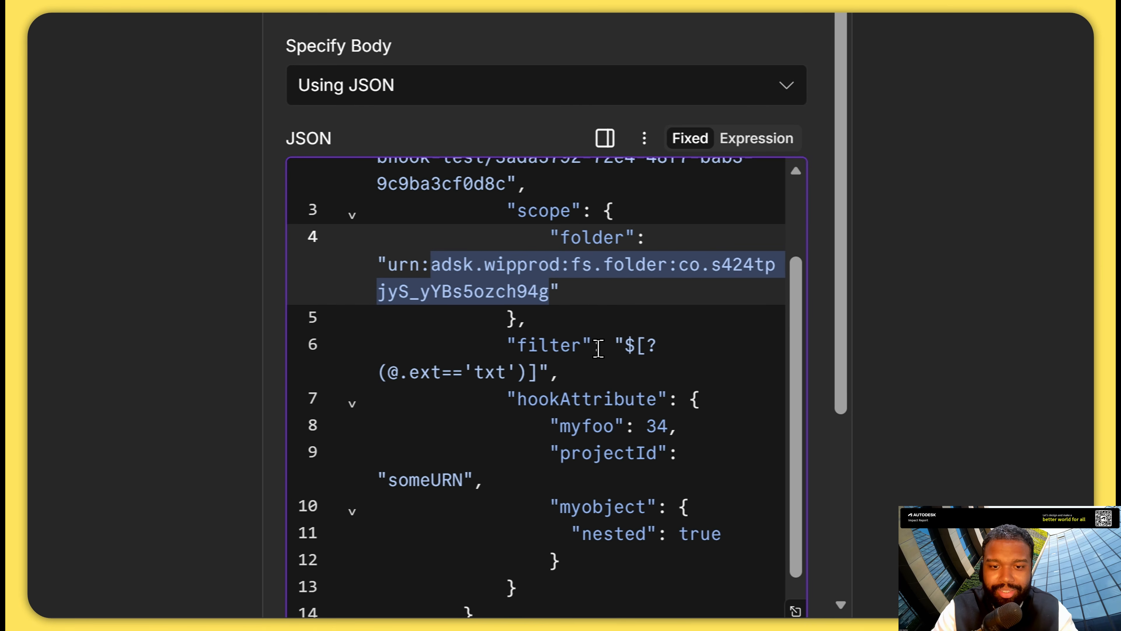
pyautogui.hotkey('shift', 'Left')
pyautogui.hotkey('shift', 'Left')
pyautogui.hotkey('shift', 'Left')
pyautogui.hotkey('shift', 'Left')
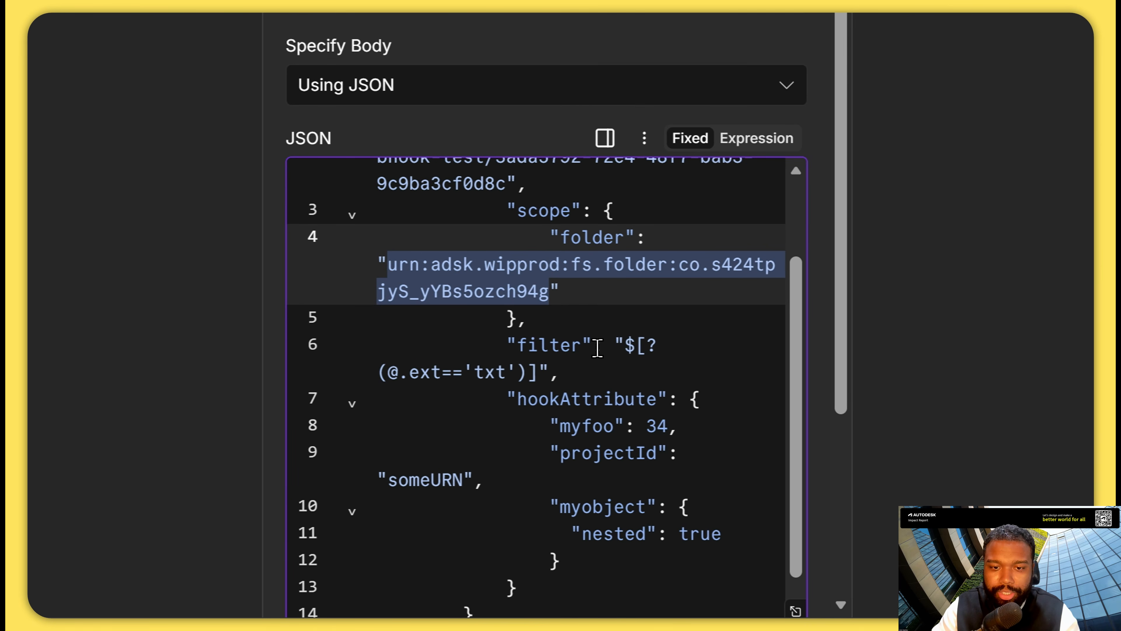
pyautogui.hotkey('ctrl', 'v')
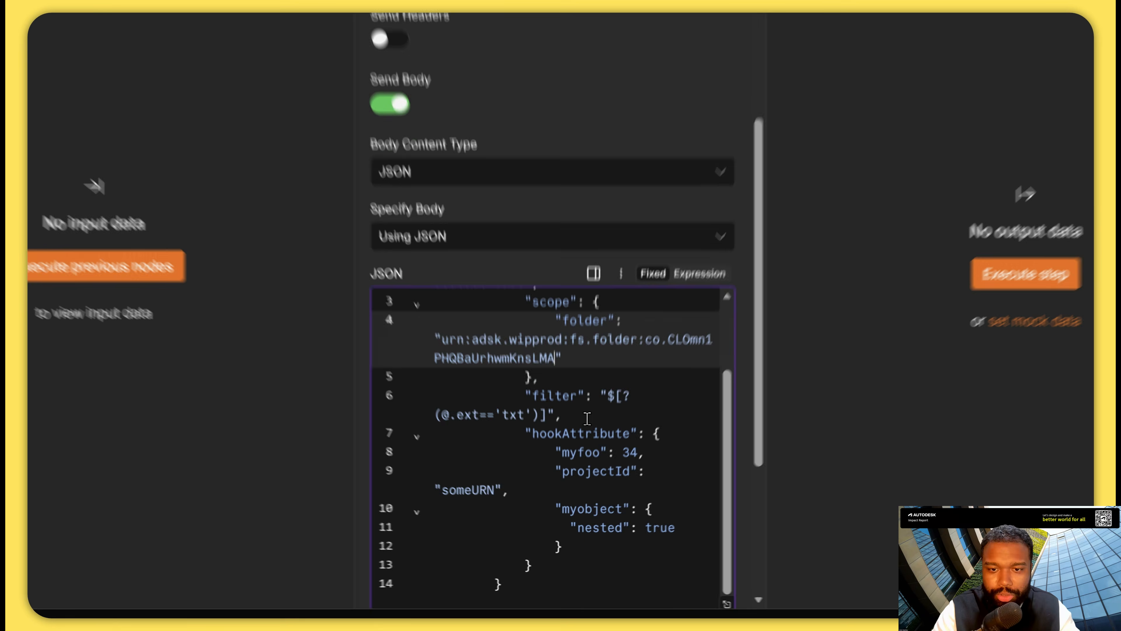
# Delete the filter line and the nested myobject block of hookAttribute from the JSON body.
pyautogui.click(517, 318)
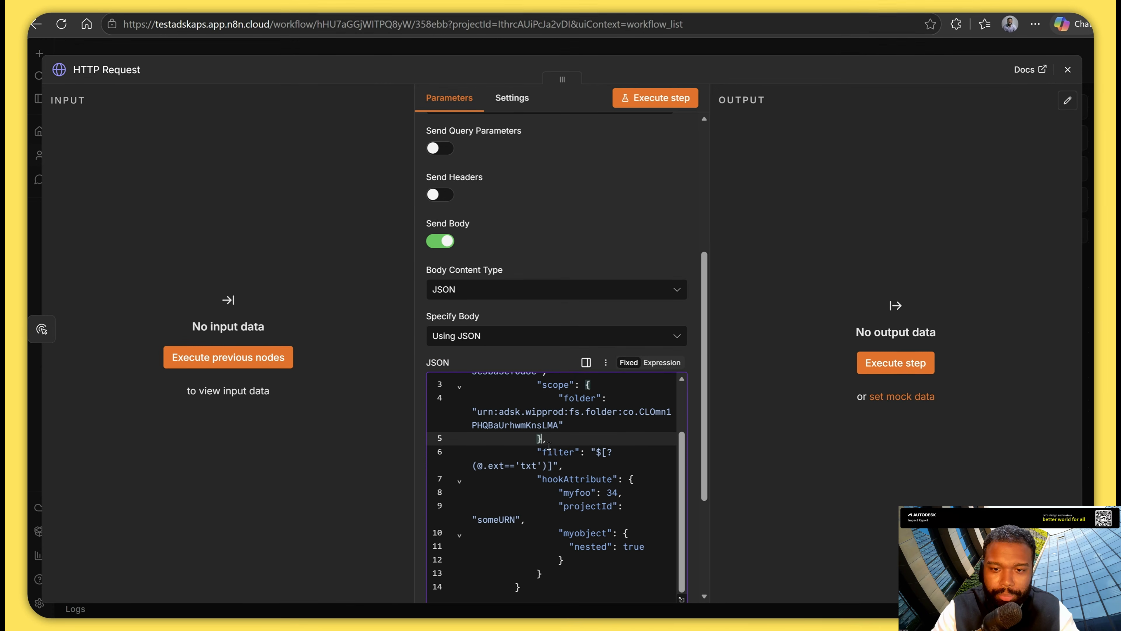
pyautogui.tripleClick(565, 467)
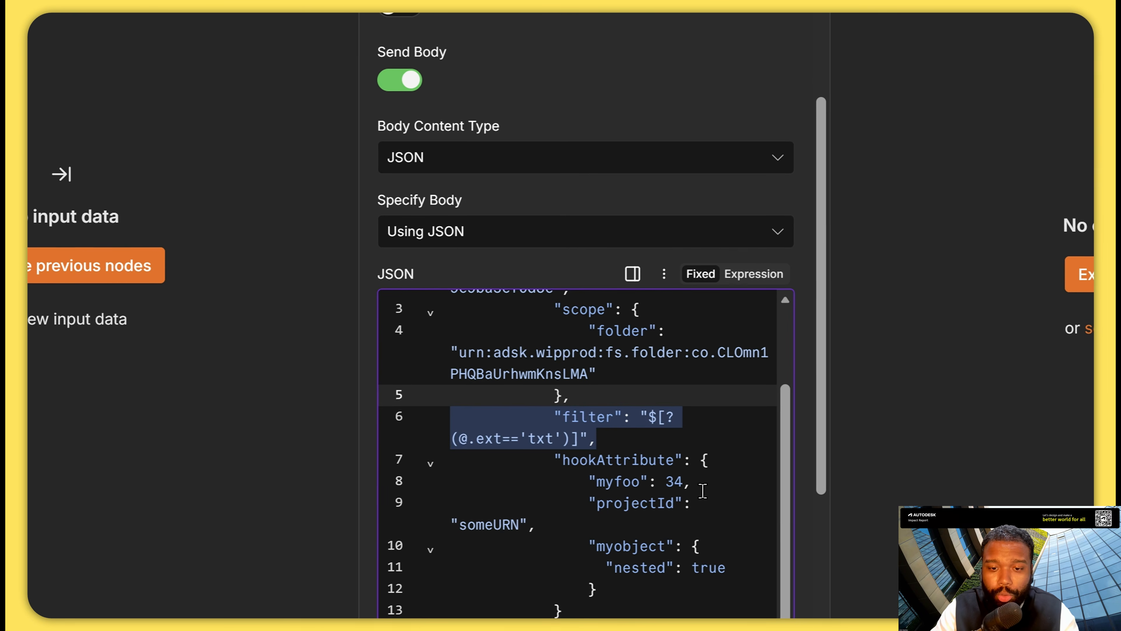
pyautogui.press('BackSpace')
pyautogui.press('Down')
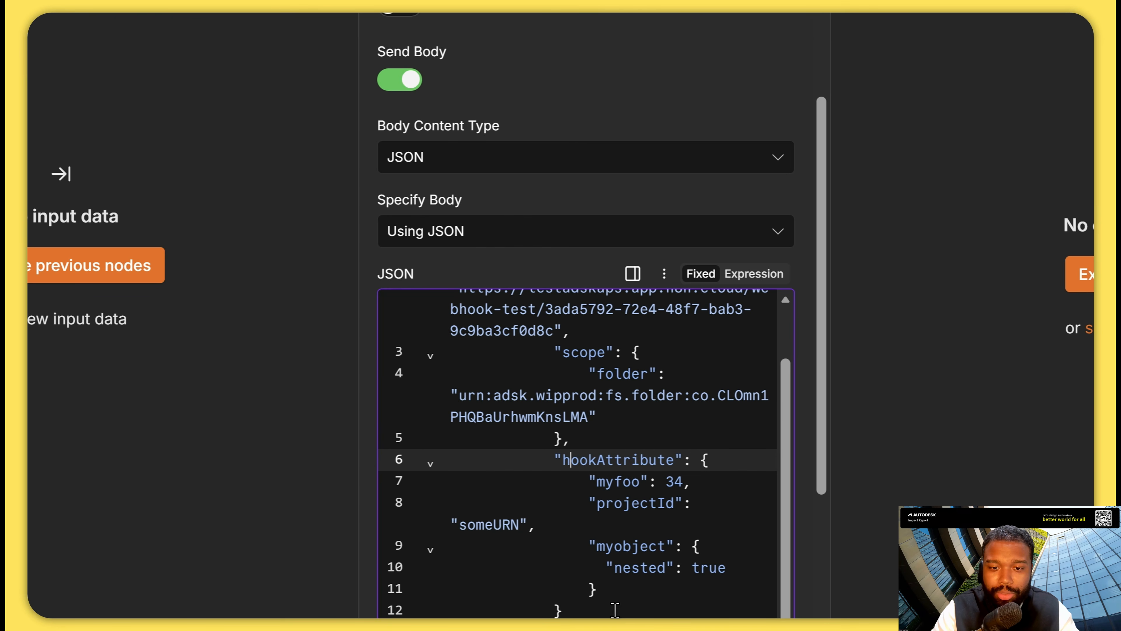
pyautogui.click(626, 596)
pyautogui.hotkey('shift', 'Up')
pyautogui.hotkey('shift', 'Up')
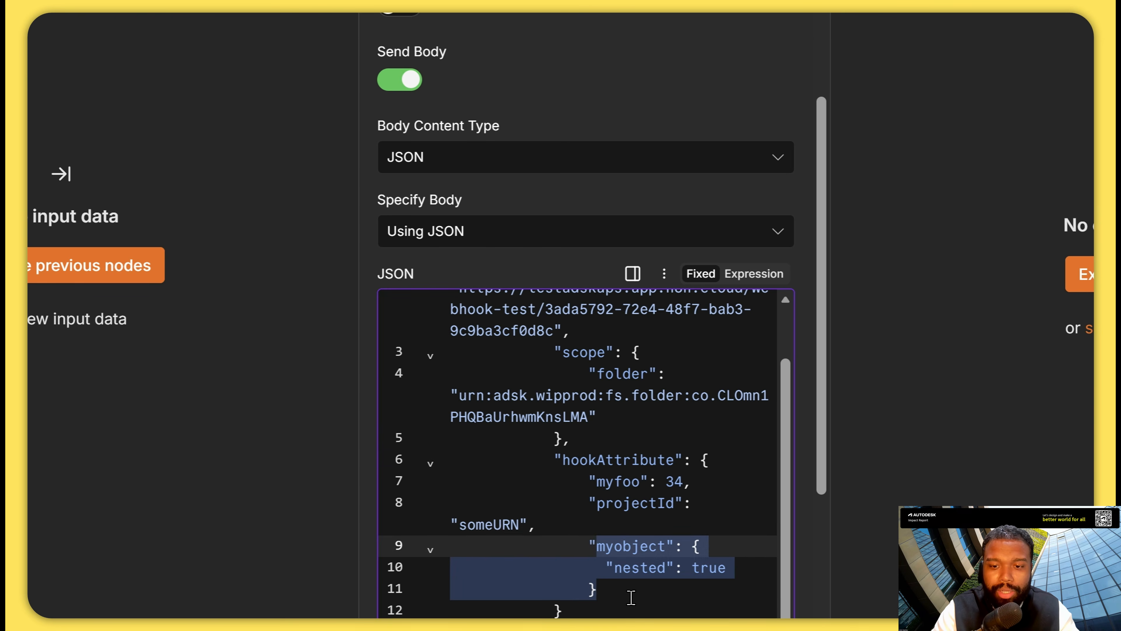
pyautogui.hotkey('shift', 'Up')
pyautogui.press('BackSpace')
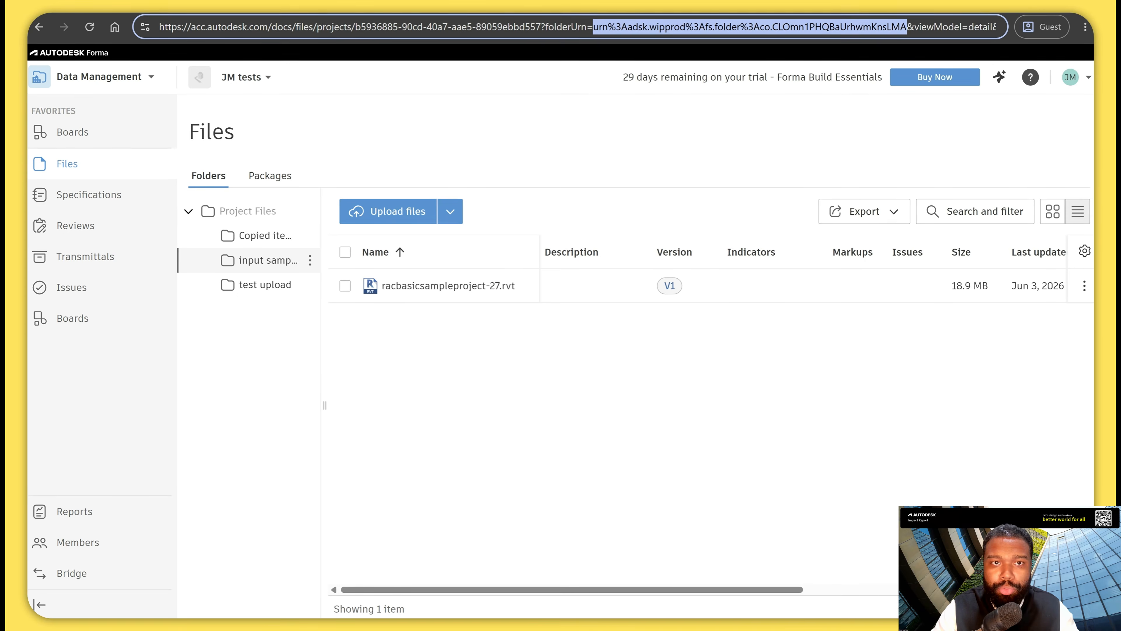
# Copy the project ID that follows projects/ in the Autodesk Forma Files page address.
pyautogui.click(357, 29)
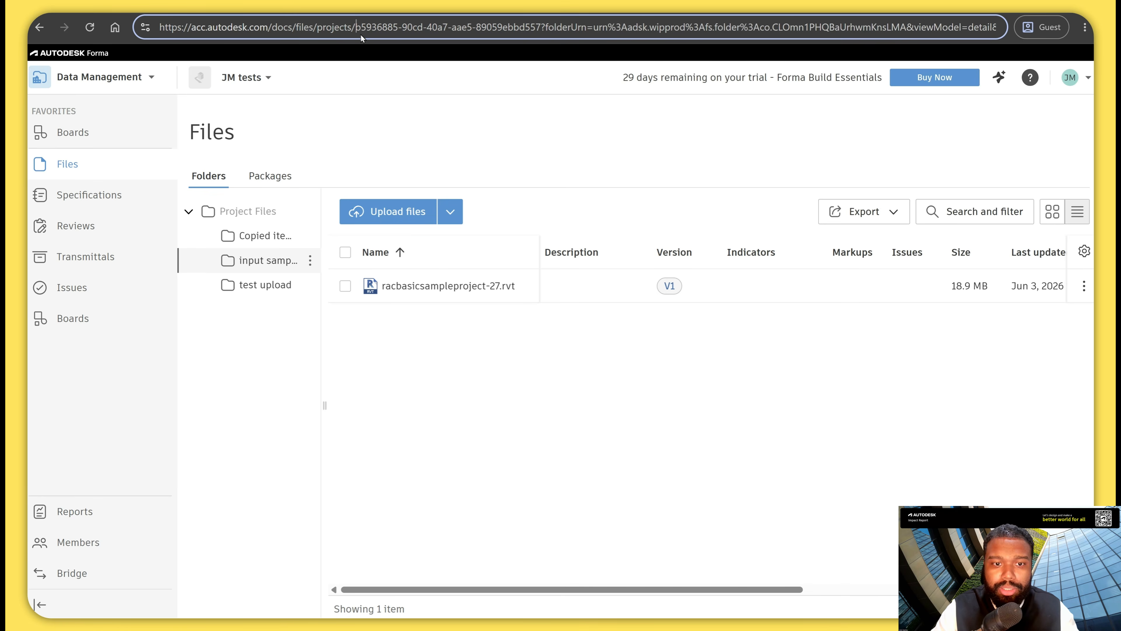
pyautogui.hotkey('ctrl', 'shift', 'Right')
pyautogui.hotkey('ctrl', 'shift', 'Right')
pyautogui.hotkey('ctrl', 'shift', 'Right')
pyautogui.hotkey('ctrl', 'shift', 'Right')
pyautogui.hotkey('ctrl', 'shift', 'Right')
pyautogui.hotkey('shift', 'Left')
pyautogui.hotkey('ctrl', 'c')
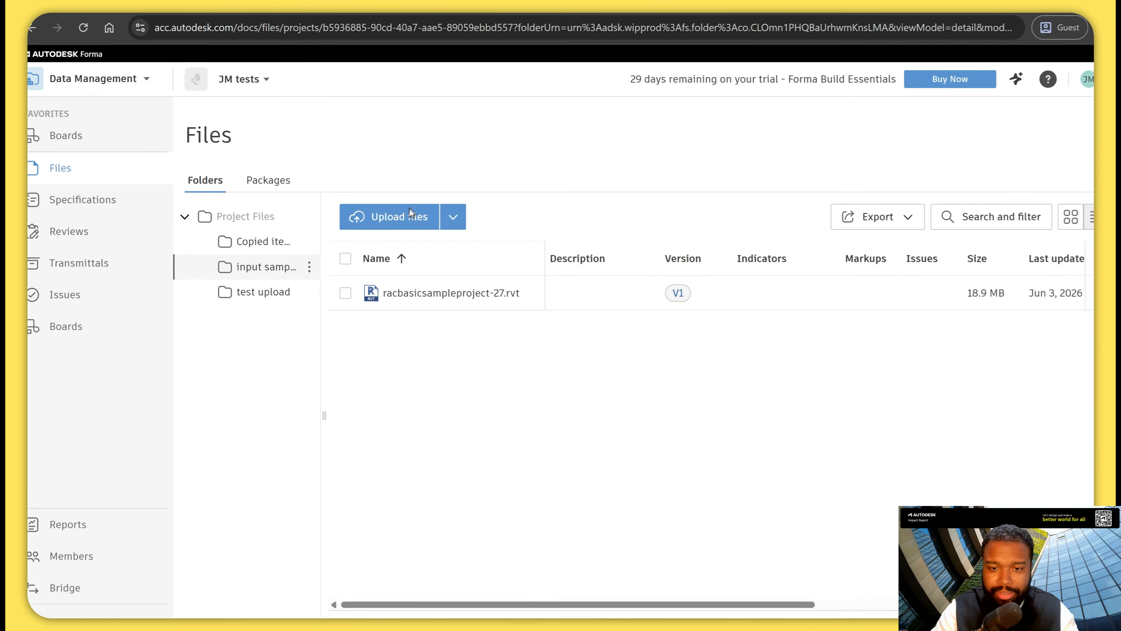
# Return to n8n and set hookAttribute's projectId to b.b5936885-90cd-40a7-aae5-89059ebbd557.
pyautogui.click(501, 592)
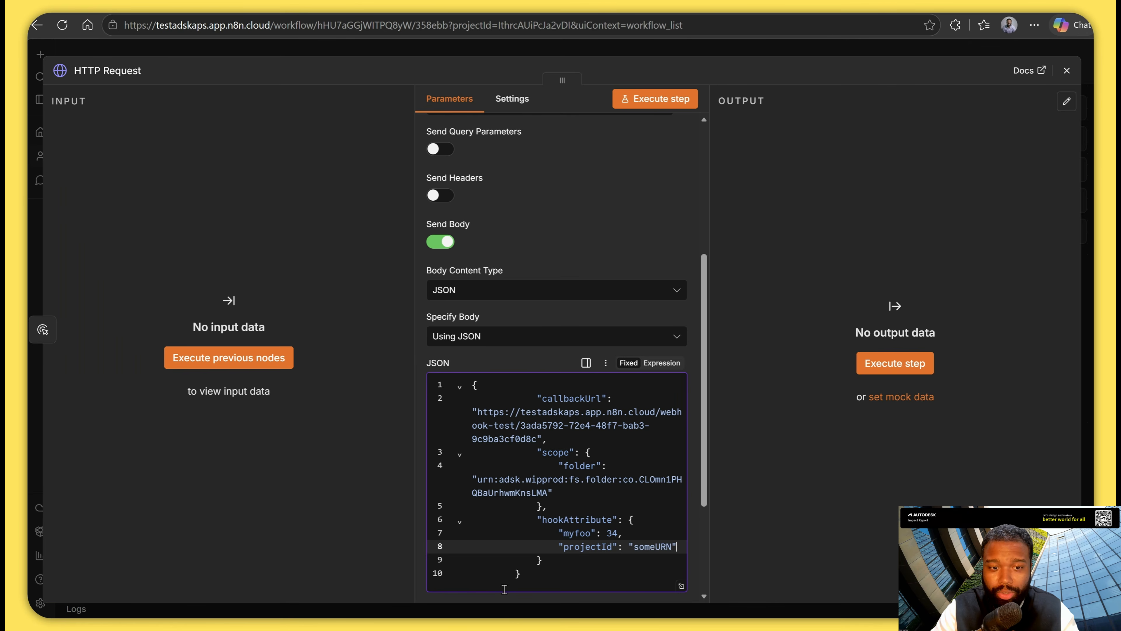
pyautogui.doubleClick(652, 546)
pyautogui.press('BackSpace')
pyautogui.write('b.')
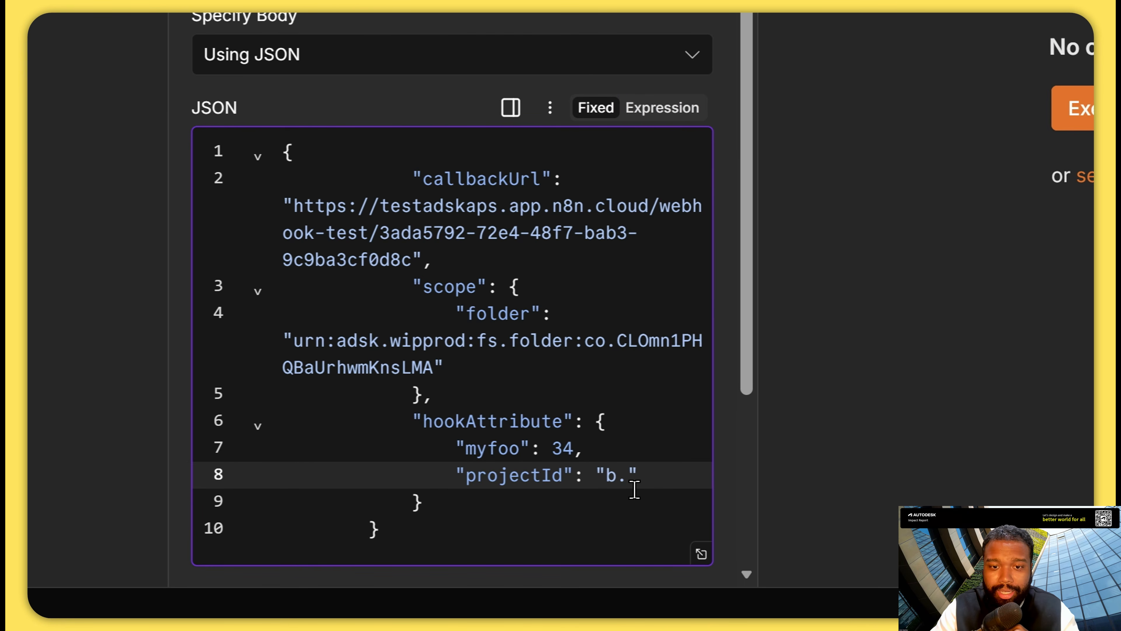
pyautogui.hotkey('ctrl', 'v')
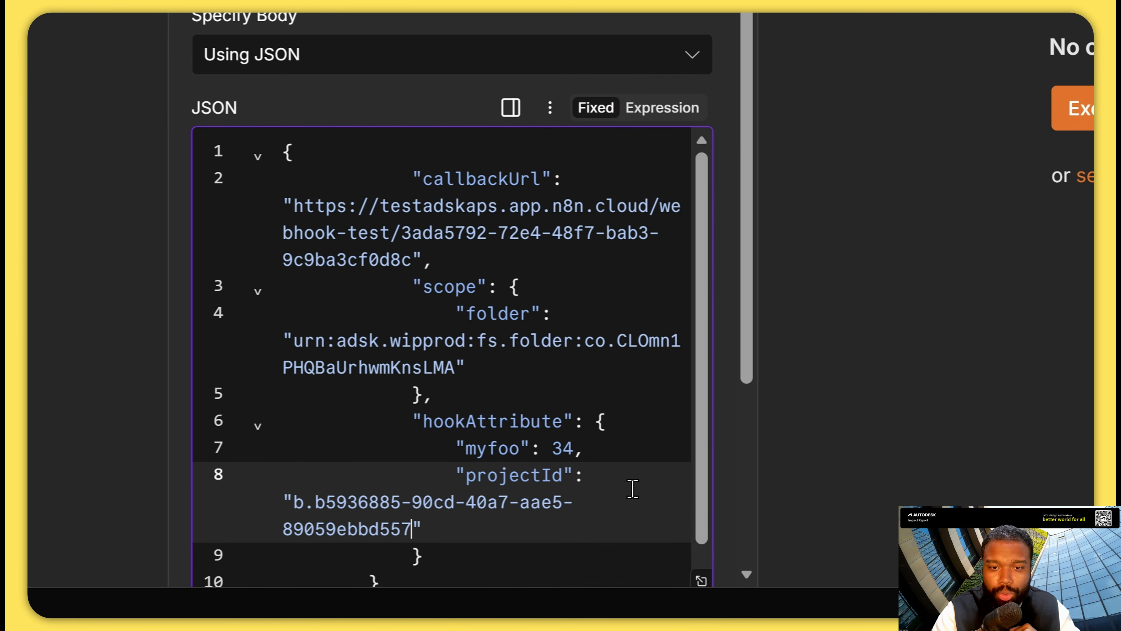
# Rename the myfoo attribute to targetFolderId and replace its value with an empty string.
pyautogui.doubleClick(492, 448)
pyautogui.write('tar')
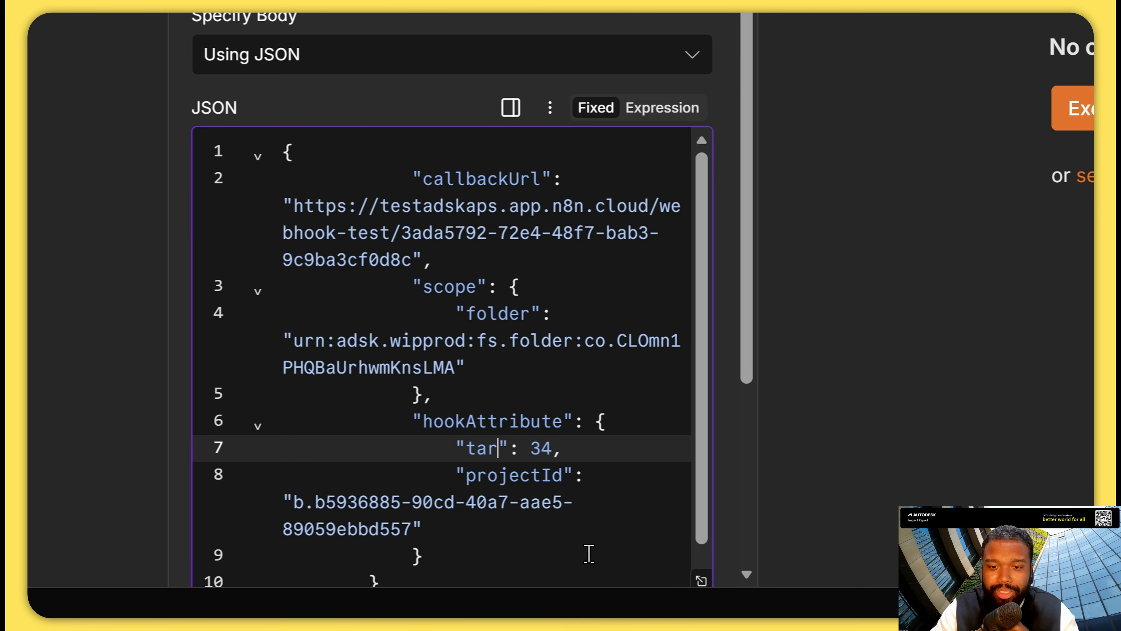
pyautogui.write('getFolderId')
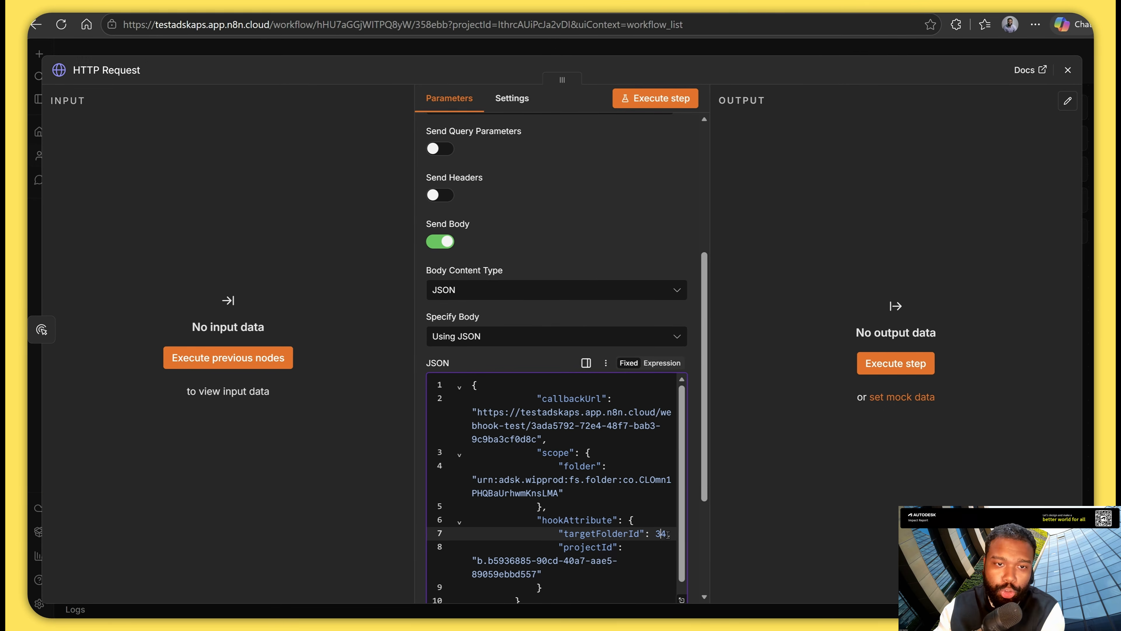
pyautogui.press('BackSpace')
pyautogui.press('BackSpace')
pyautogui.write('"",')
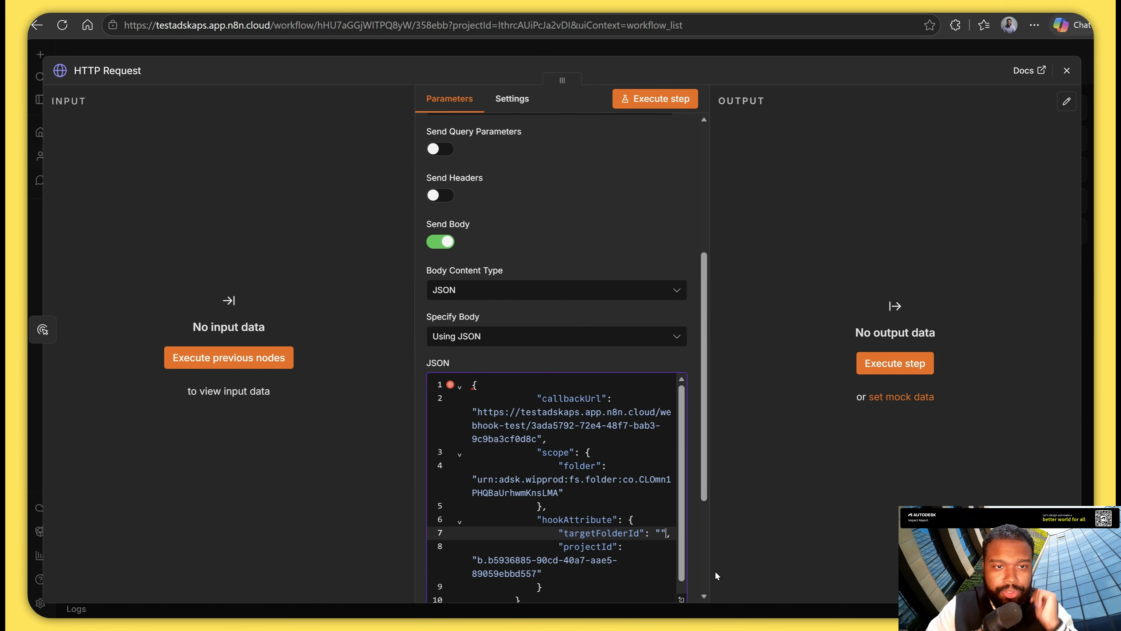
# Switch to Autodesk Forma, open the copied-items folder and copy the encoded folderUrn value from its page address.
pyautogui.hotkey('alt', 'Tab')
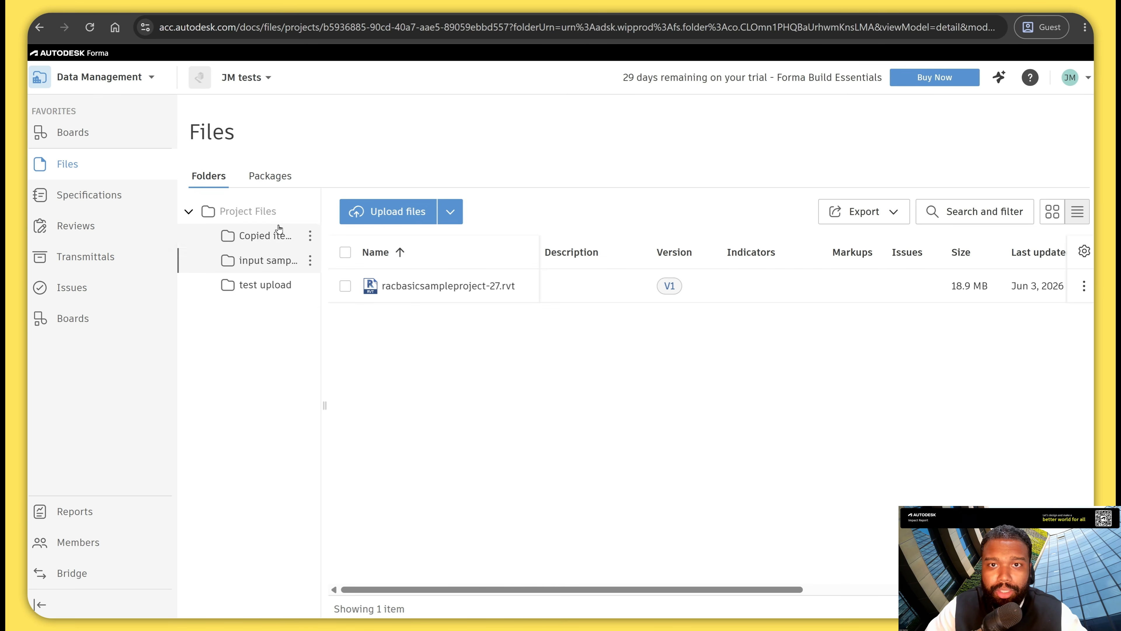
pyautogui.click(274, 235)
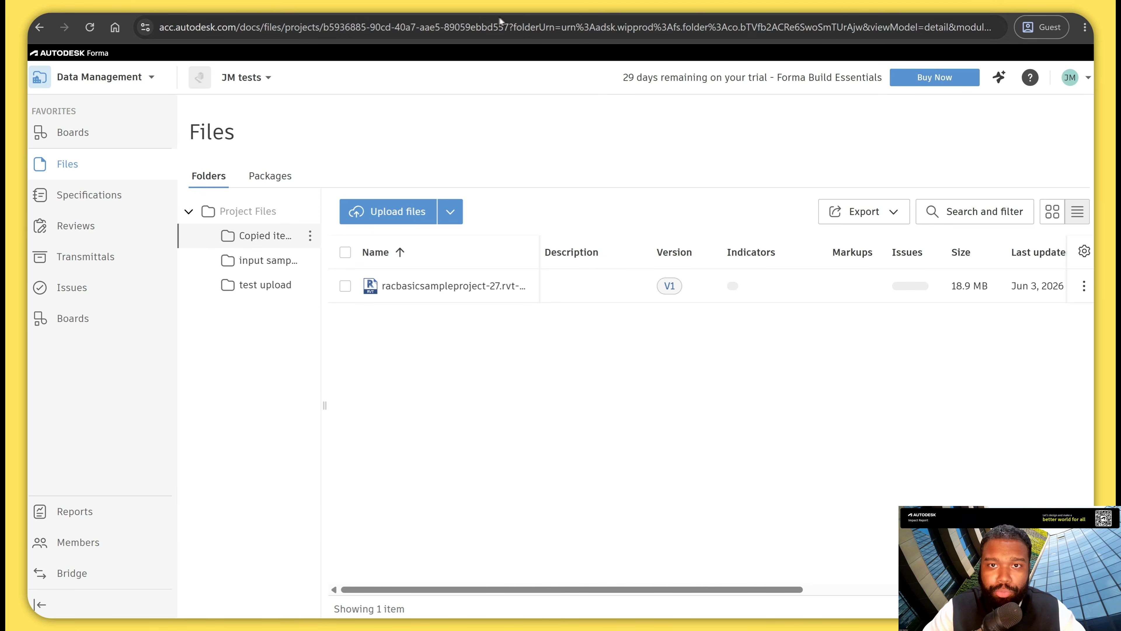
pyautogui.click(569, 27)
pyautogui.press('Left')
pyautogui.hotkey('ctrl', 'Right')
pyautogui.hotkey('ctrl', 'Right')
pyautogui.hotkey('ctrl', 'Right')
pyautogui.hotkey('ctrl', 'Right')
pyautogui.hotkey('ctrl', 'Right')
pyautogui.hotkey('ctrl', 'Right')
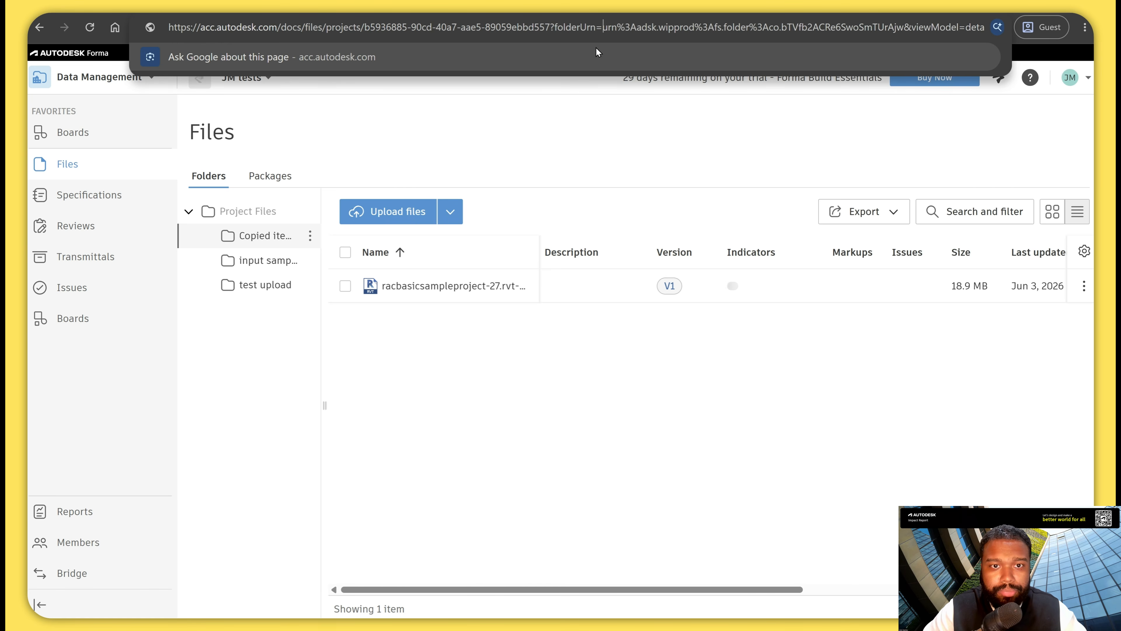
pyautogui.hotkey('ctrl', 'shift', 'Right')
pyautogui.hotkey('ctrl', 'shift', 'Right')
pyautogui.hotkey('ctrl', 'shift', 'Right')
pyautogui.hotkey('ctrl', 'shift', 'Right')
pyautogui.hotkey('shift', 'Left')
pyautogui.hotkey('ctrl', 'c')
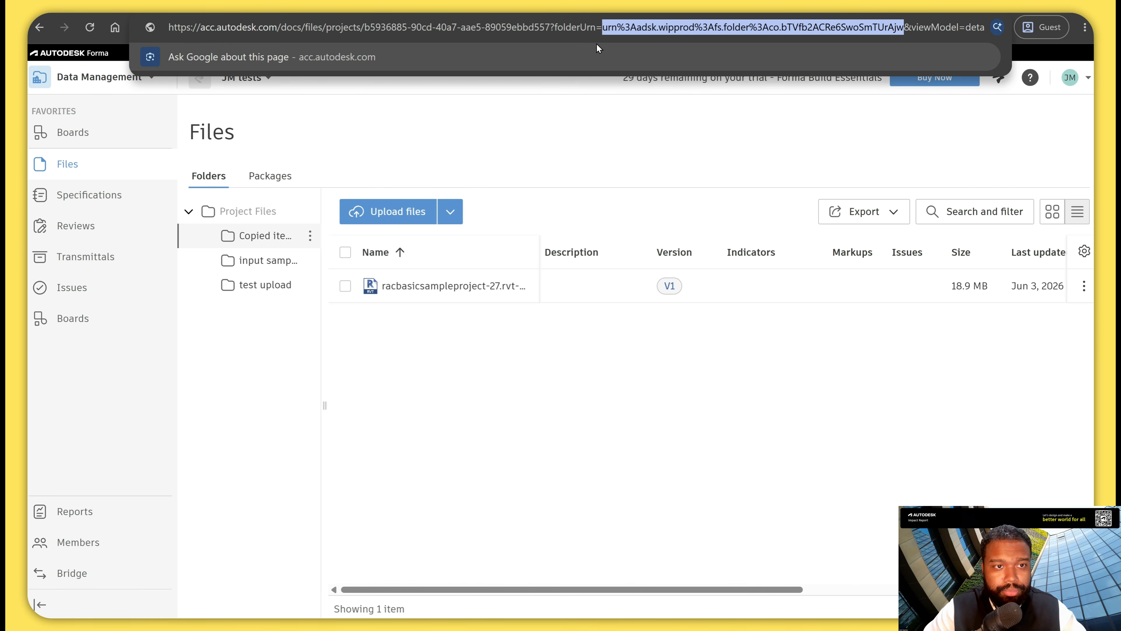
# Switch to urldecoder.org, replace the encoded text with the copied-items folder URN and copy the decoded URN.
pyautogui.click(522, 179)
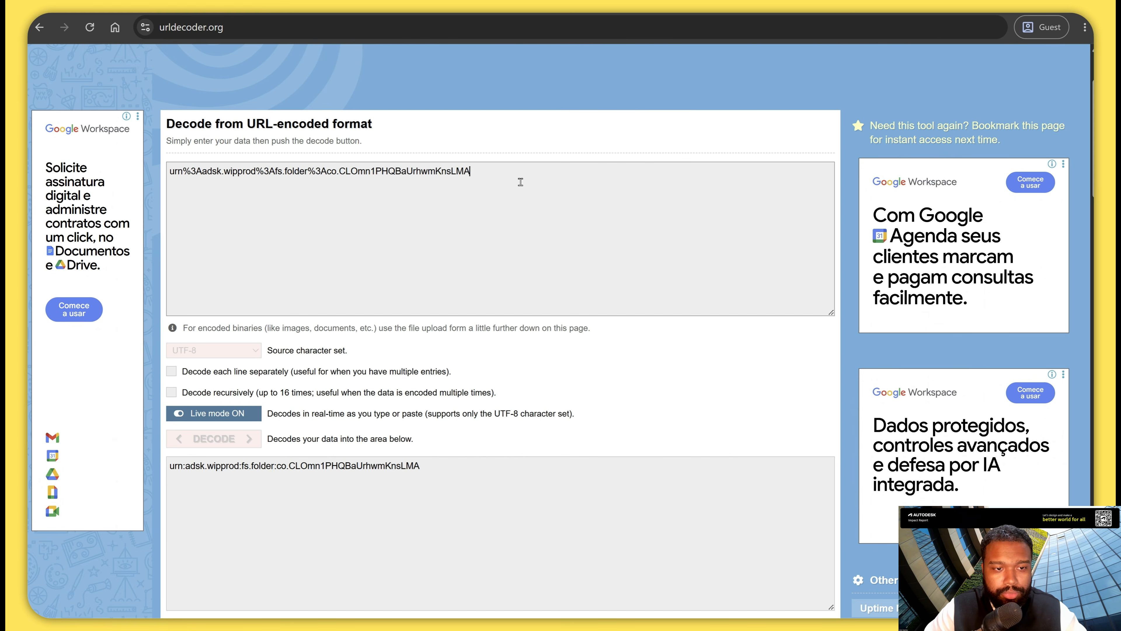
pyautogui.hotkey('ctrl', 'a')
pyautogui.press('BackSpace')
pyautogui.hotkey('ctrl', 'v')
pyautogui.moveTo(412, 465); pyautogui.dragTo(147, 446)
pyautogui.hotkey('ctrl', 'c')
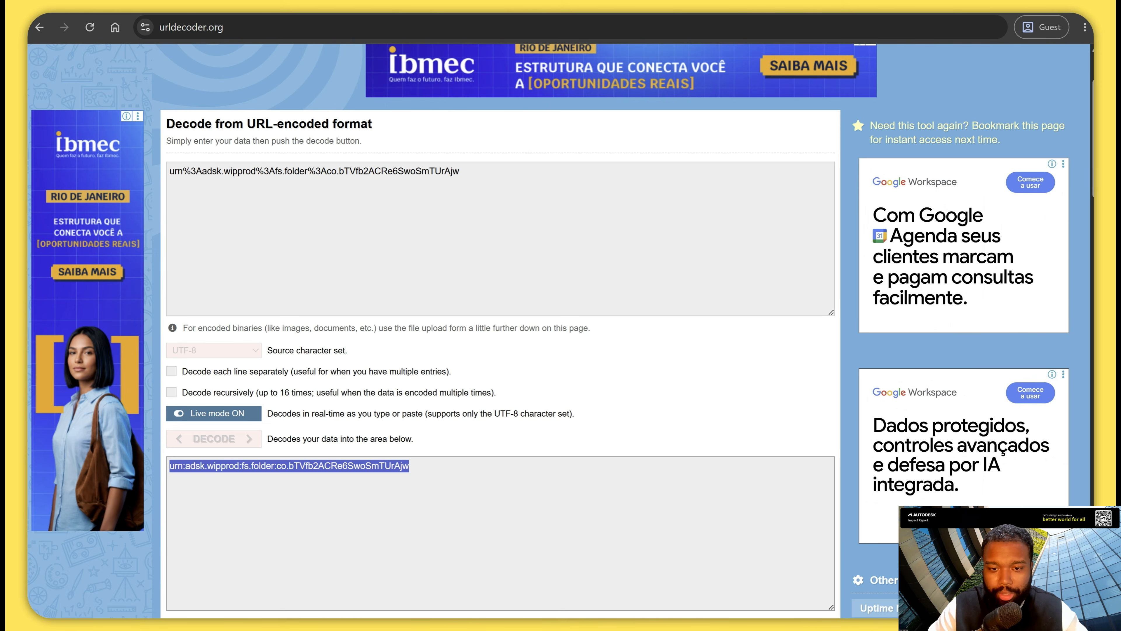
# Return to n8n and set targetFolderId to urn:adsk.wipprod:fs.folder:co.bTVfb2ACRe6SwoSmTUrAjw in the JSON body.
pyautogui.click(534, 626)
pyautogui.click(496, 570)
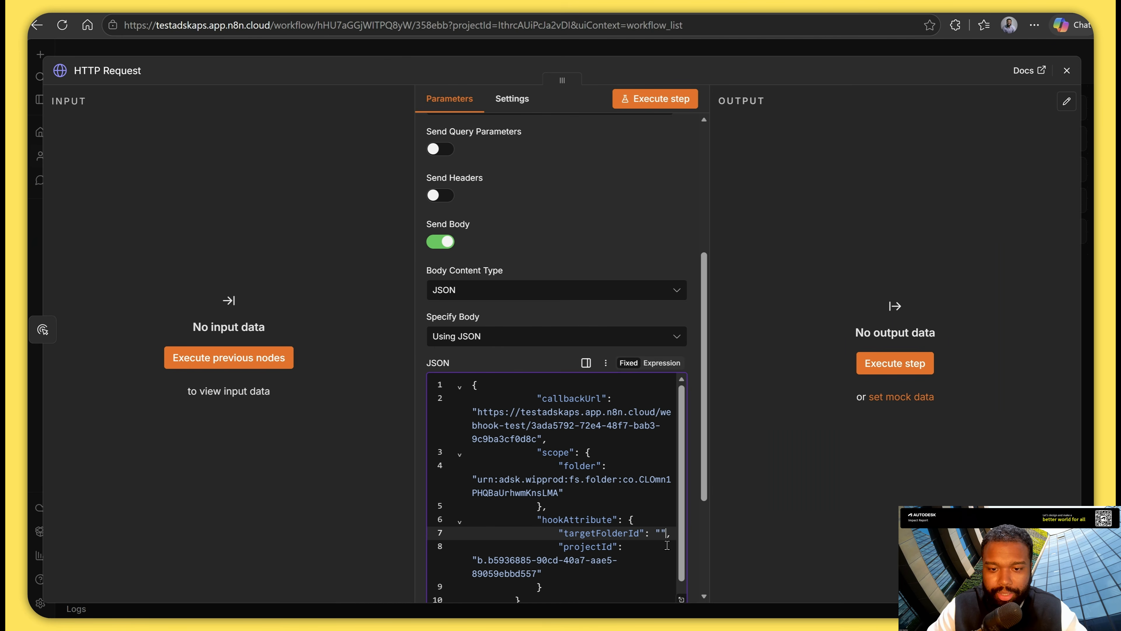
pyautogui.hotkey('ctrl', 'v')
pyautogui.scroll(-1, 605, 543)
pyautogui.scroll(4, 605, 541)
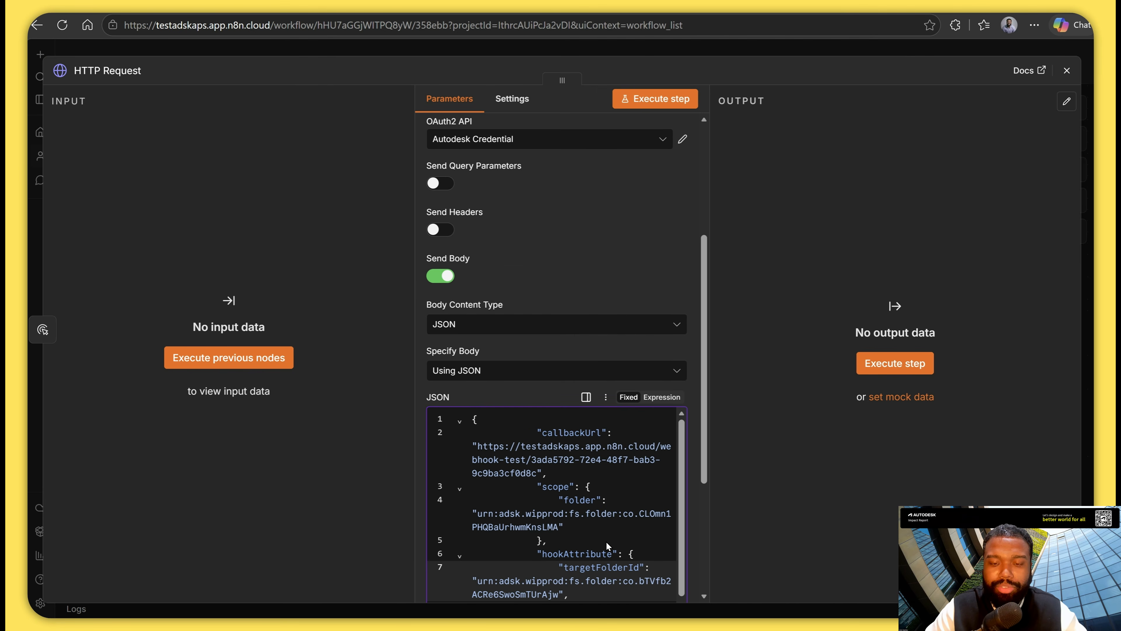
# Review the HTTP Request node's settings and JSON body, execute the step to register the webhook, and close the node.
pyautogui.scroll(3, 607, 541)
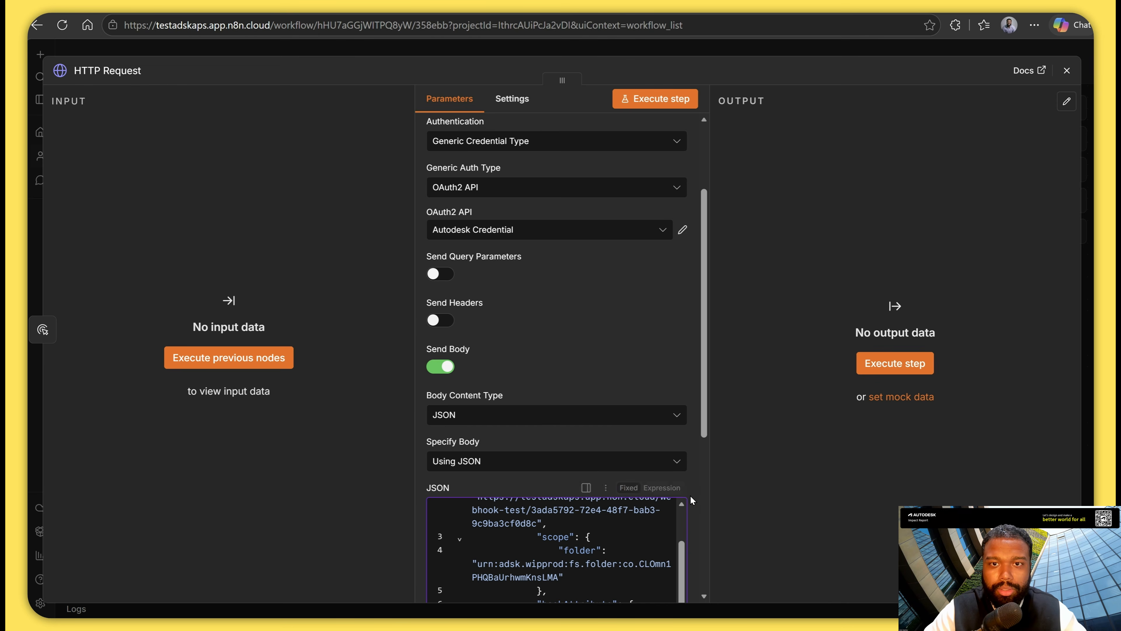
pyautogui.scroll(-5, 691, 492)
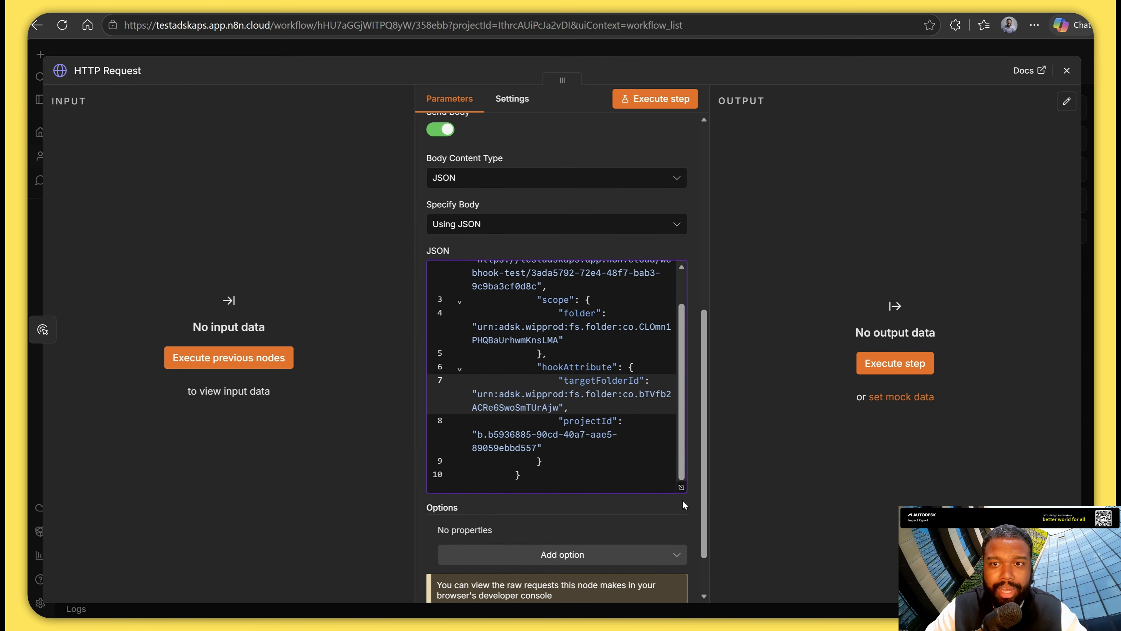
pyautogui.scroll(5, 682, 501)
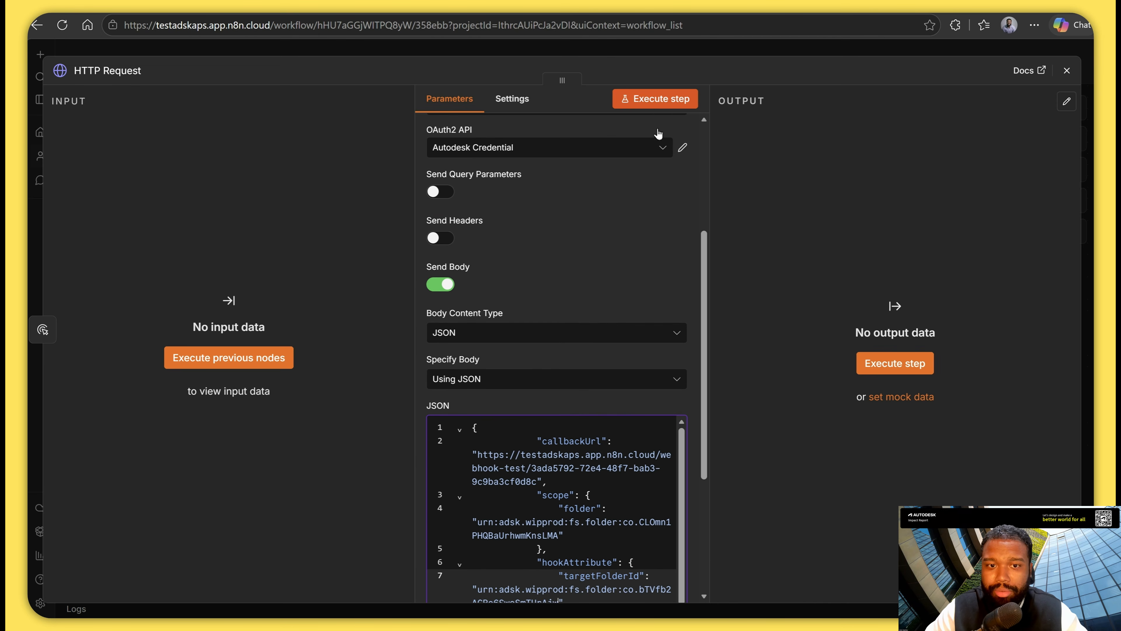
pyautogui.click(653, 99)
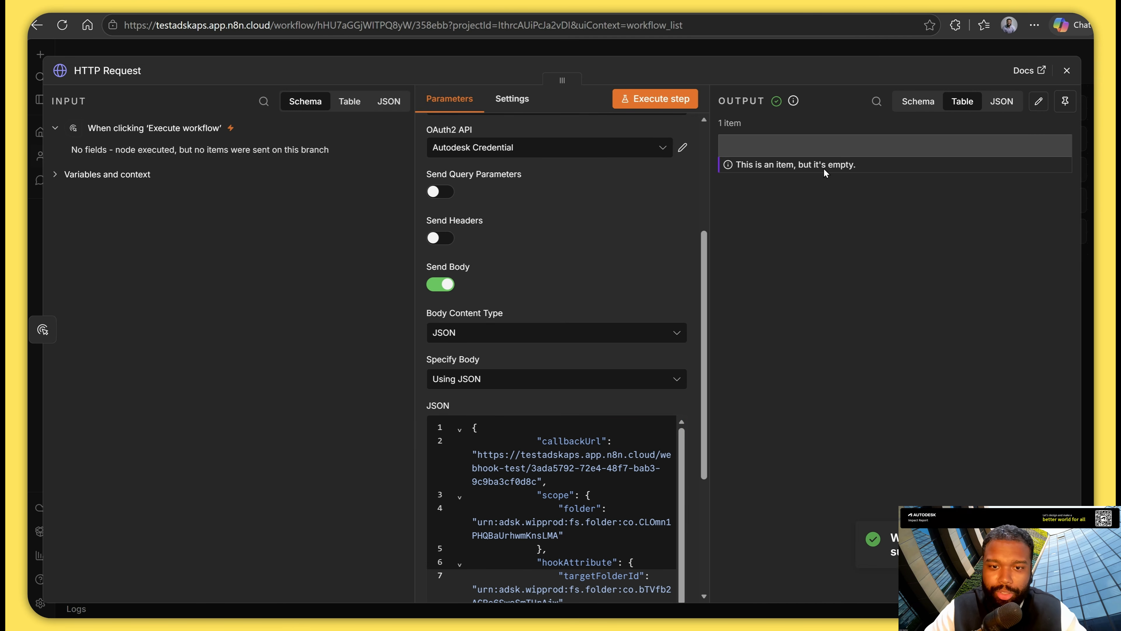
pyautogui.click(1066, 71)
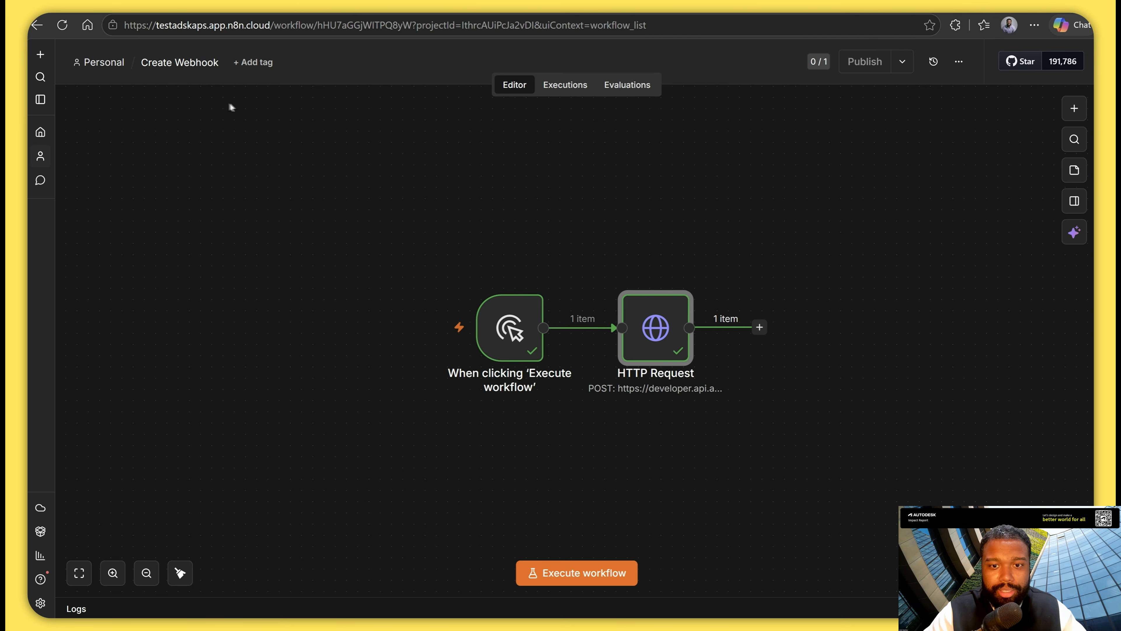
# Open Copy Item Workflow from the Personal workflows and make its Webhook node listen for a test event.
pyautogui.click(101, 62)
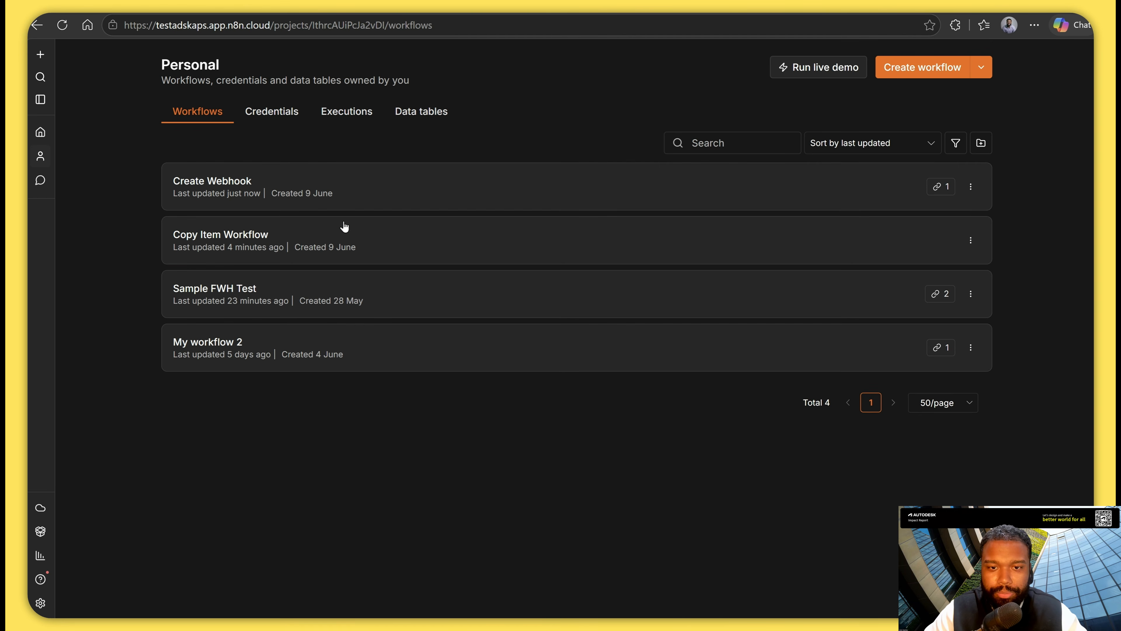
pyautogui.click(291, 234)
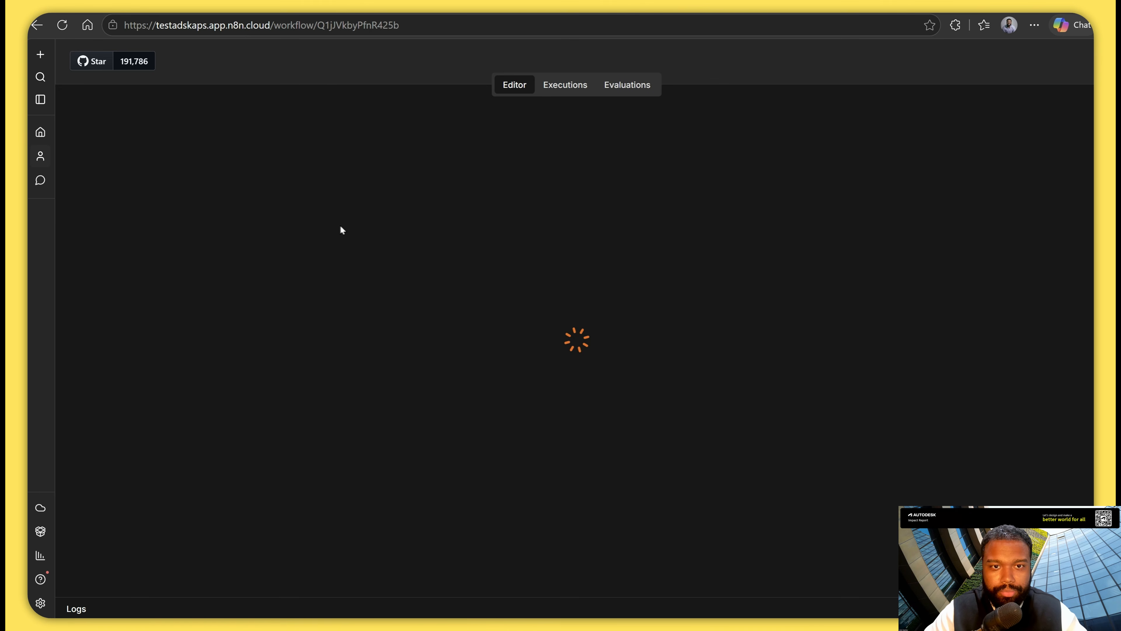
pyautogui.click(579, 338)
pyautogui.doubleClick(578, 341)
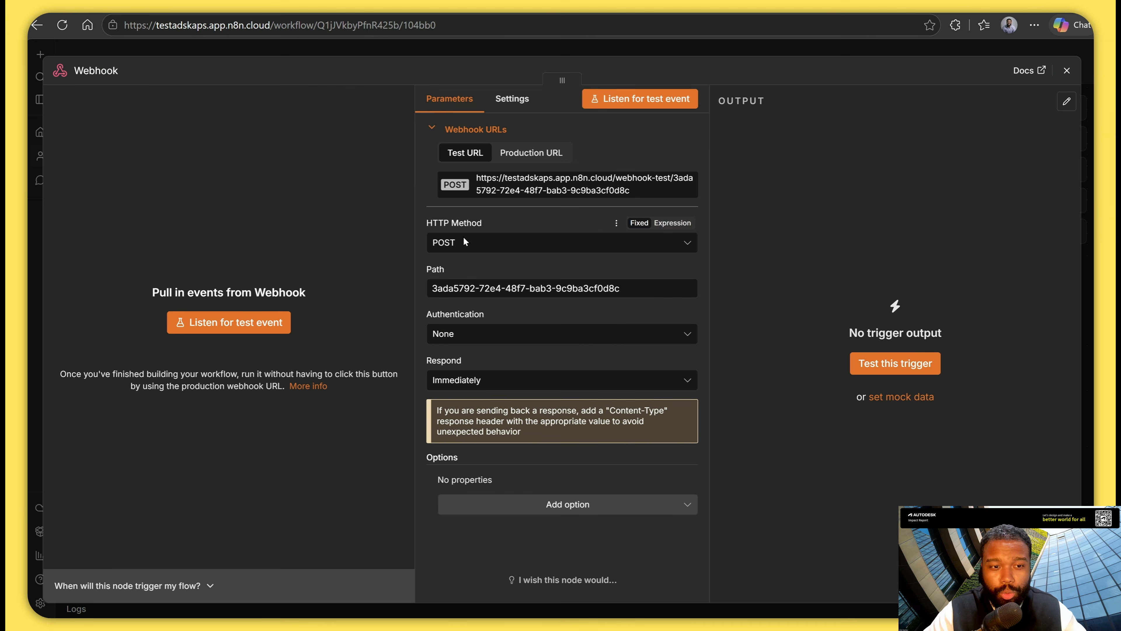
pyautogui.click(266, 323)
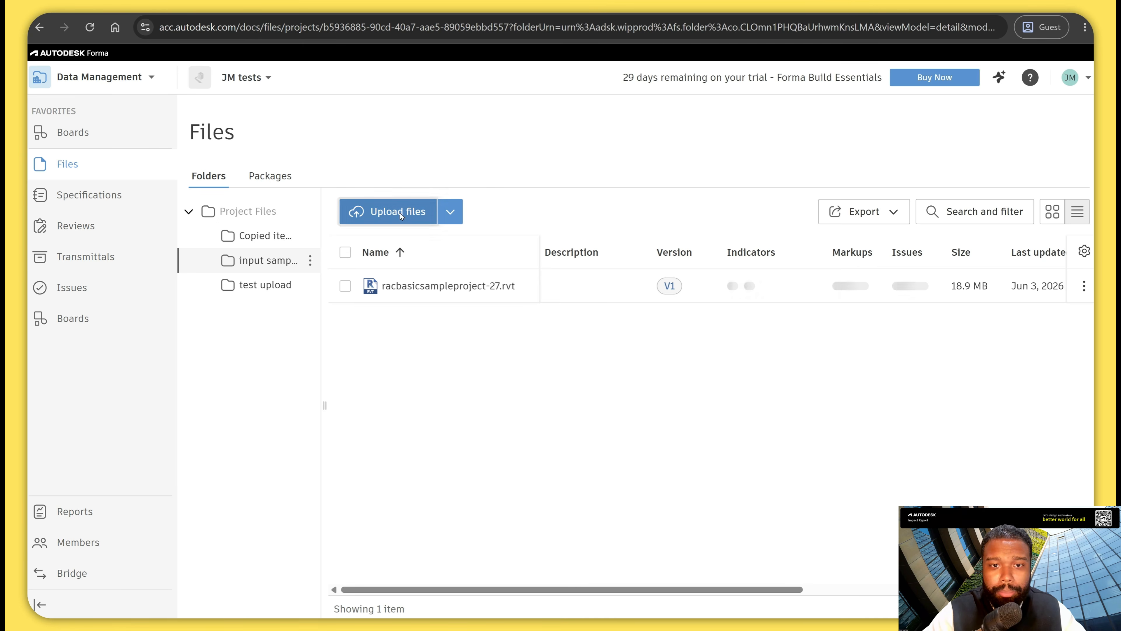
# Switch to Autodesk Forma and upload racbasicsampleproject (4) from Downloads into the input sample folder.
pyautogui.click(400, 213)
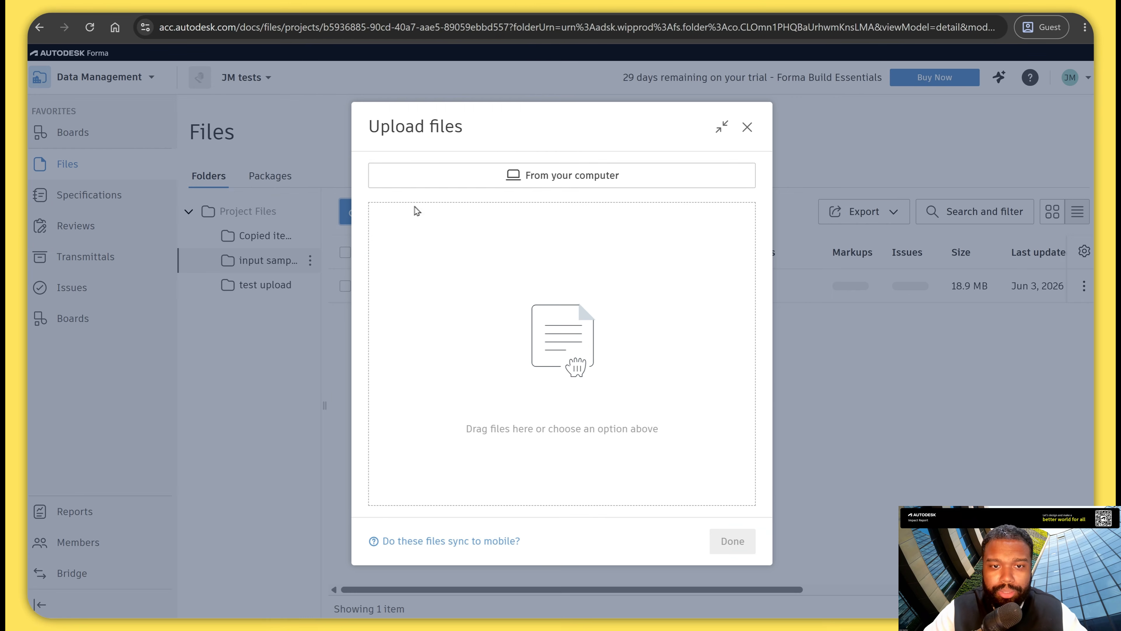
pyautogui.click(501, 177)
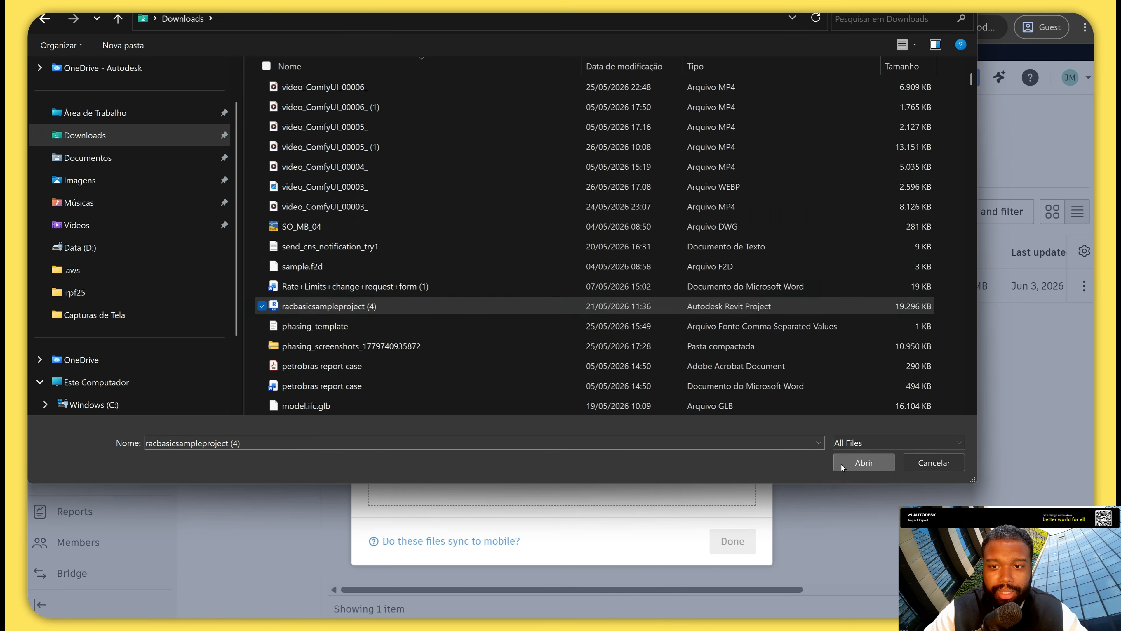
pyautogui.click(839, 465)
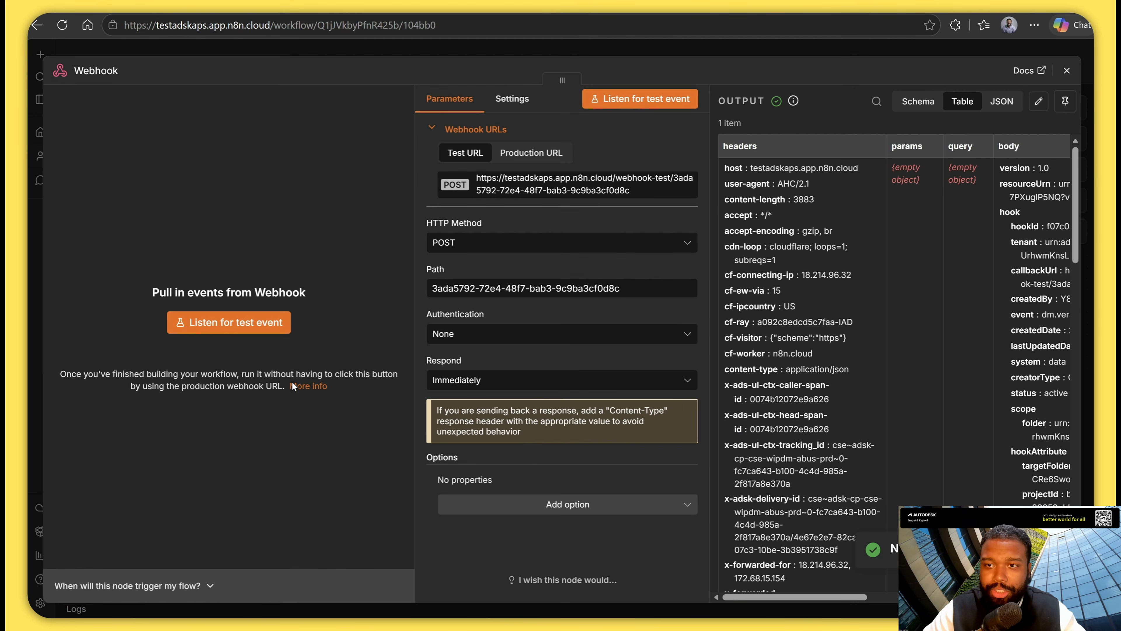
# Examine the received webhook event in n8n as a schema, including the hook scope and hookAttribute values, and close the node.
pyautogui.scroll(-4, 849, 281)
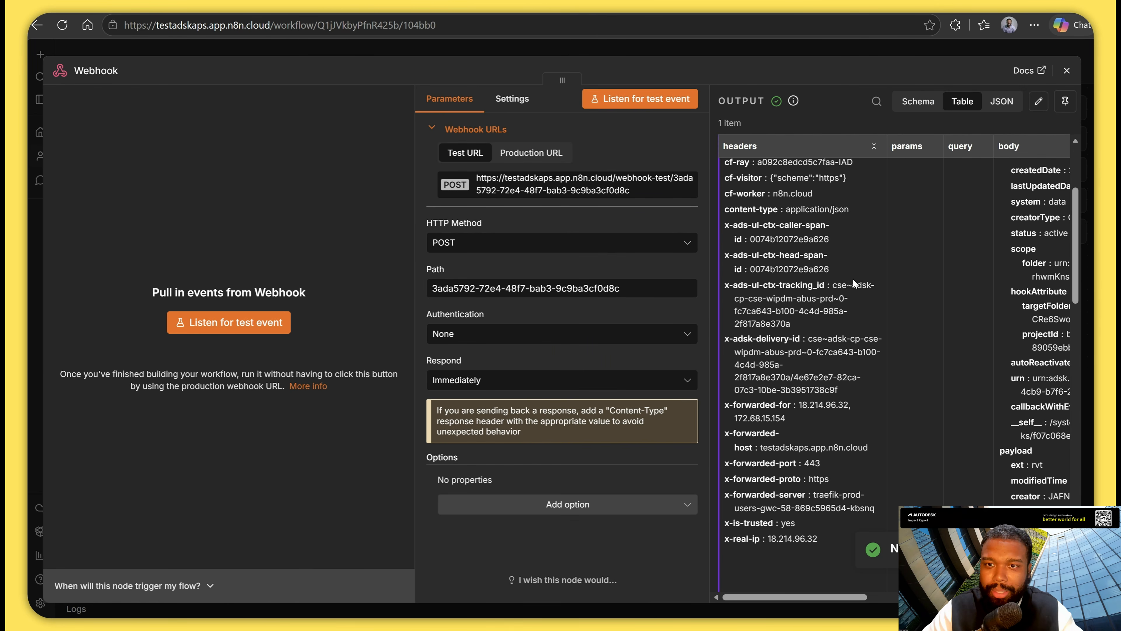
pyautogui.scroll(5, 853, 276)
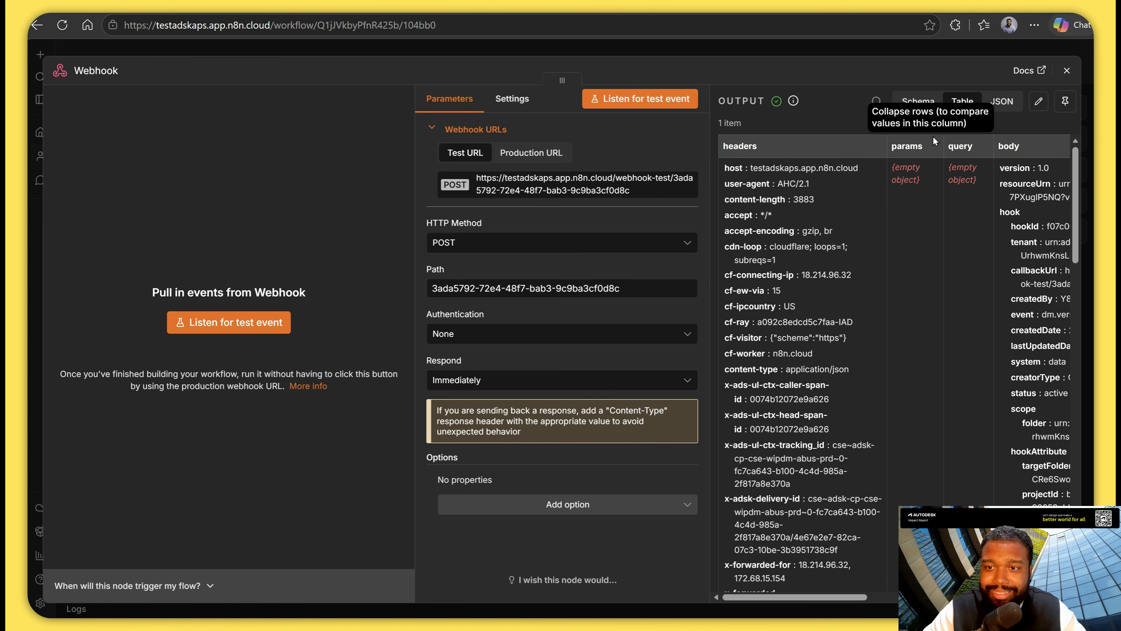
pyautogui.click(920, 101)
pyautogui.click(723, 143)
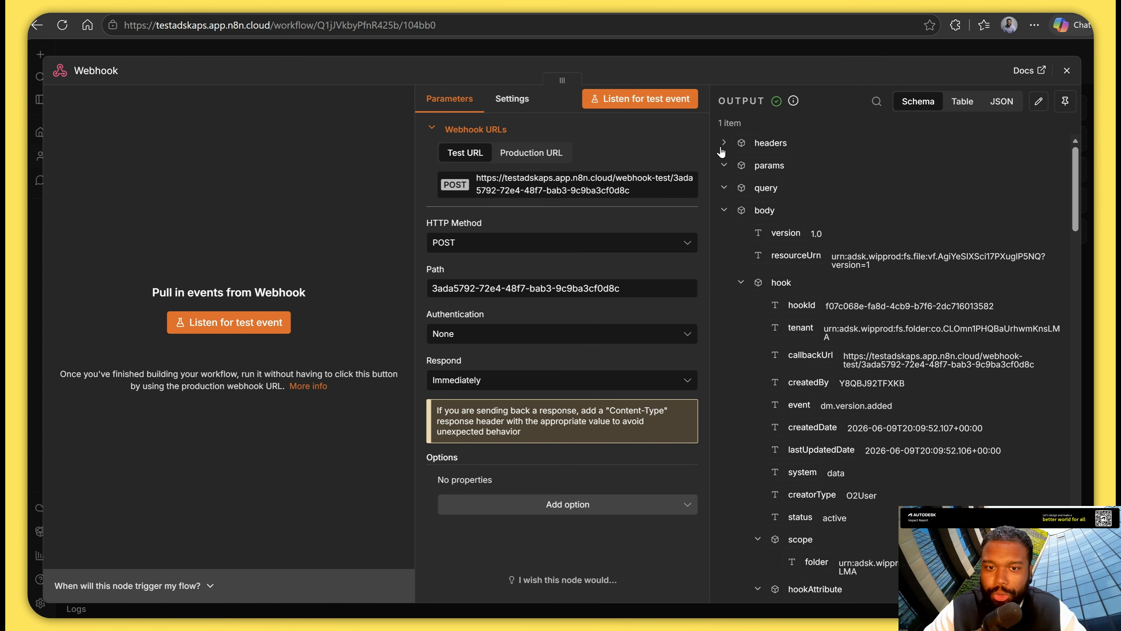
pyautogui.scroll(-5, 938, 145)
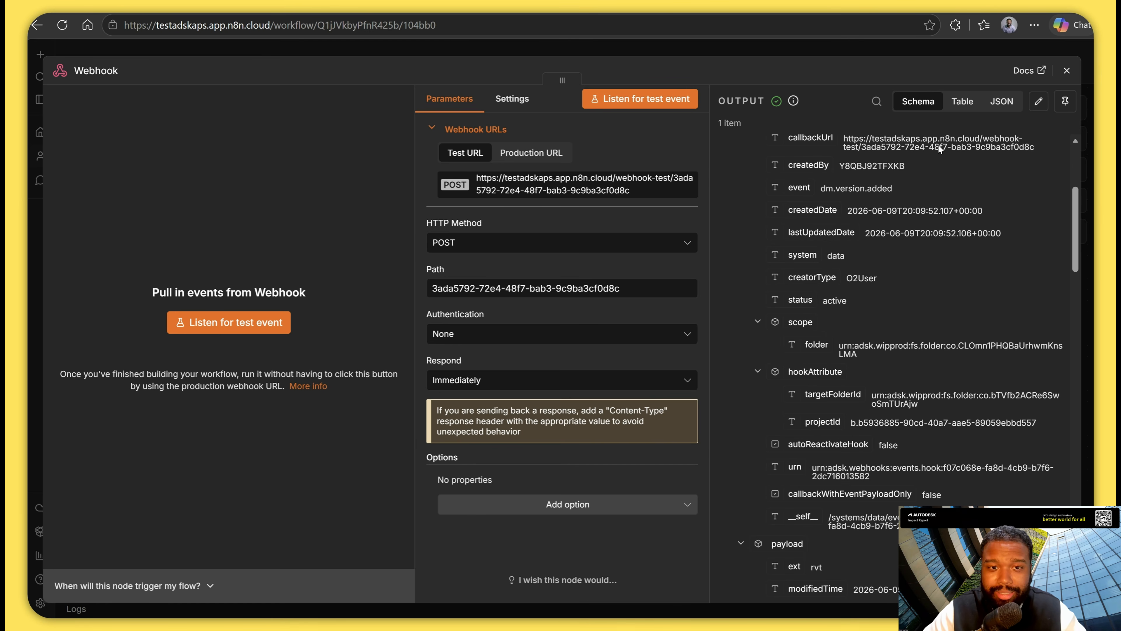
pyautogui.click(1067, 70)
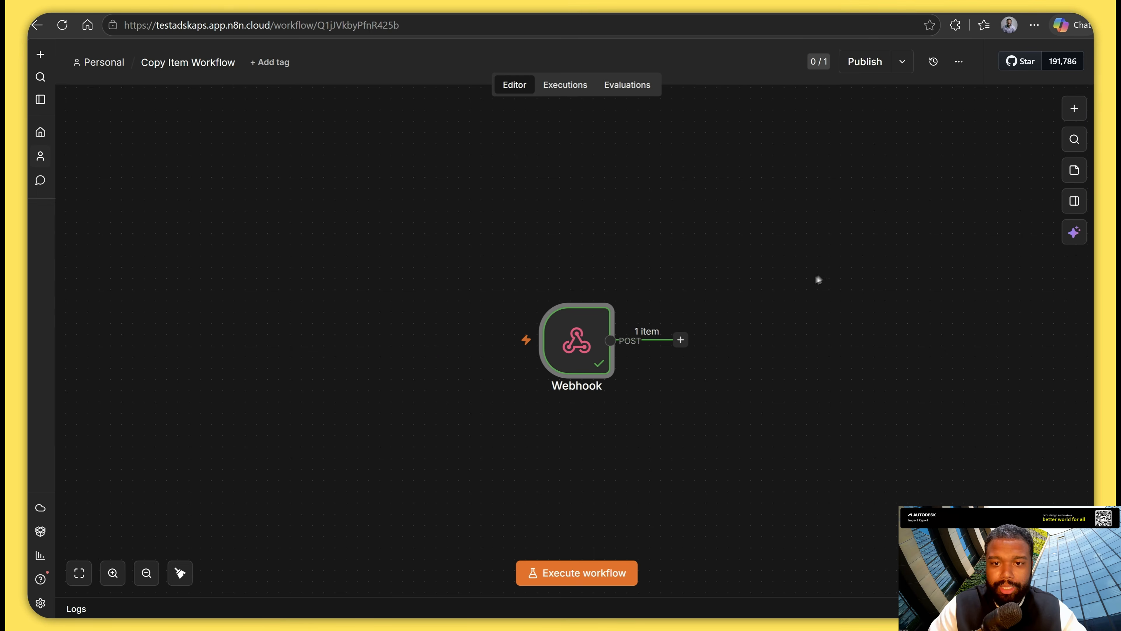
# Add a Wait node after the Webhook trigger.
pyautogui.scroll(1, 720, 300)
pyautogui.moveTo(762, 323); pyautogui.dragTo(709, 317)
pyautogui.click(678, 340)
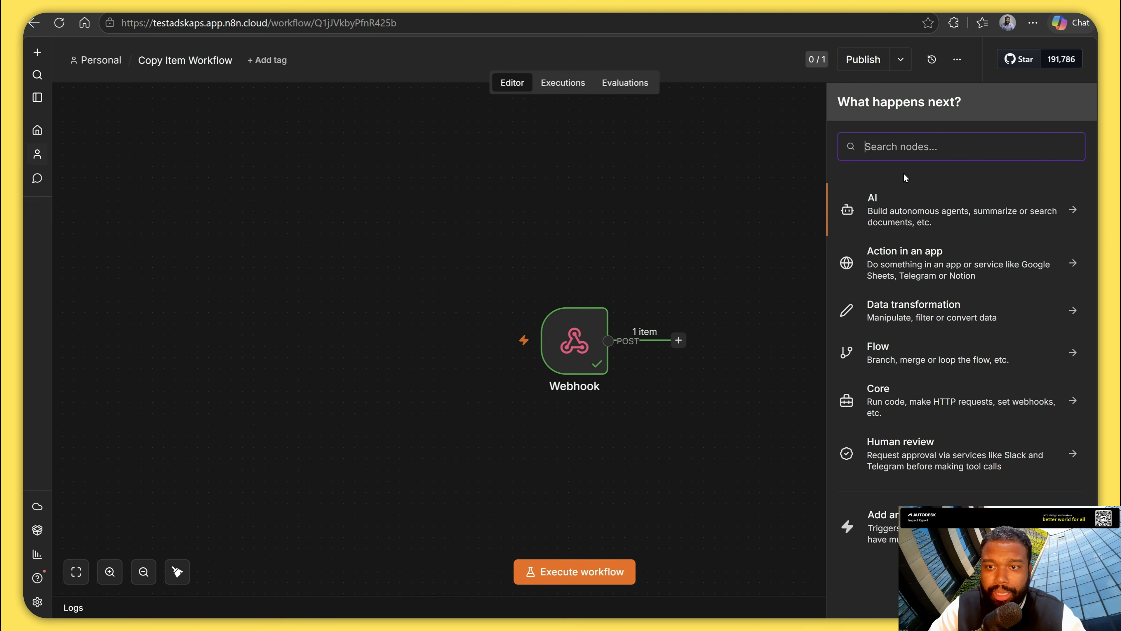
pyautogui.write('wait')
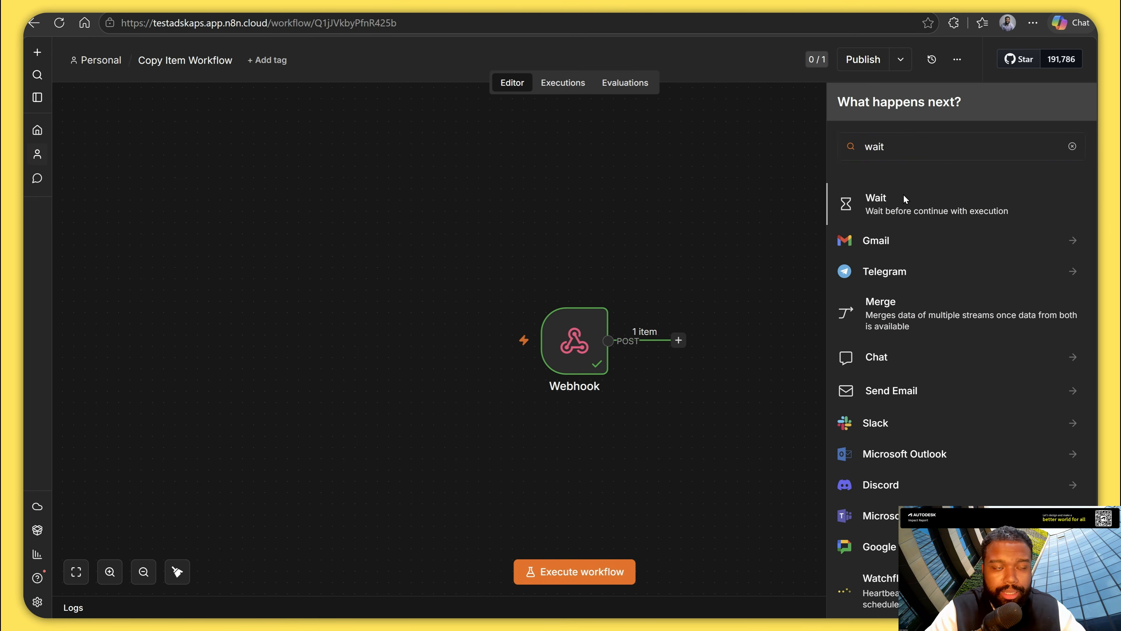
pyautogui.click(905, 197)
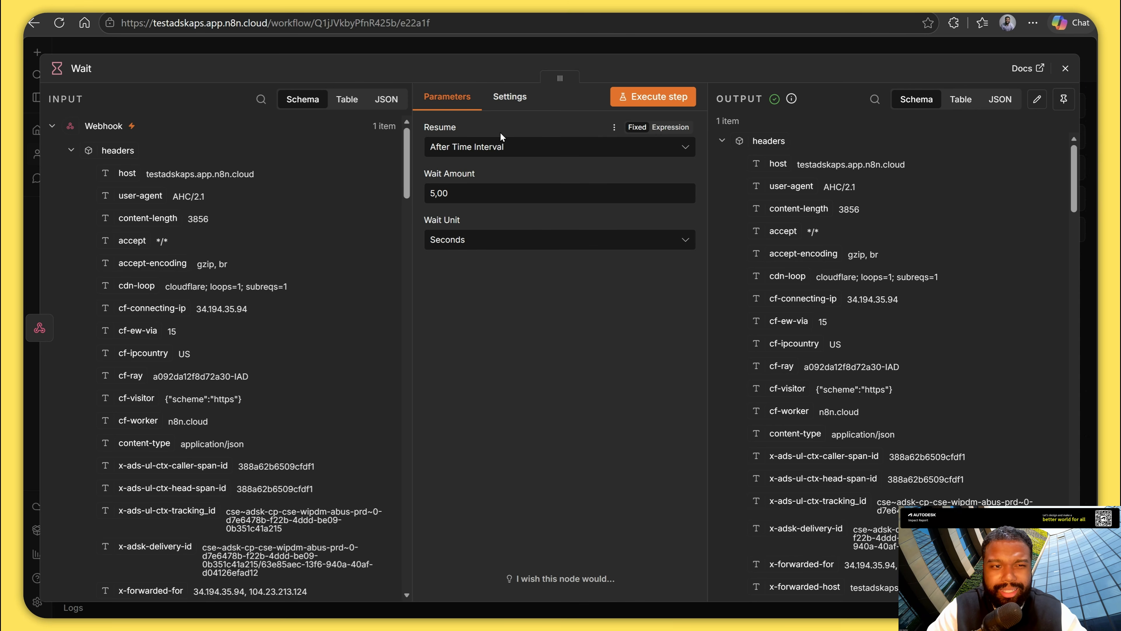
# Set the Wait node to resume after a time interval of 10 seconds and close its settings.
pyautogui.click(522, 240)
pyautogui.click(530, 202)
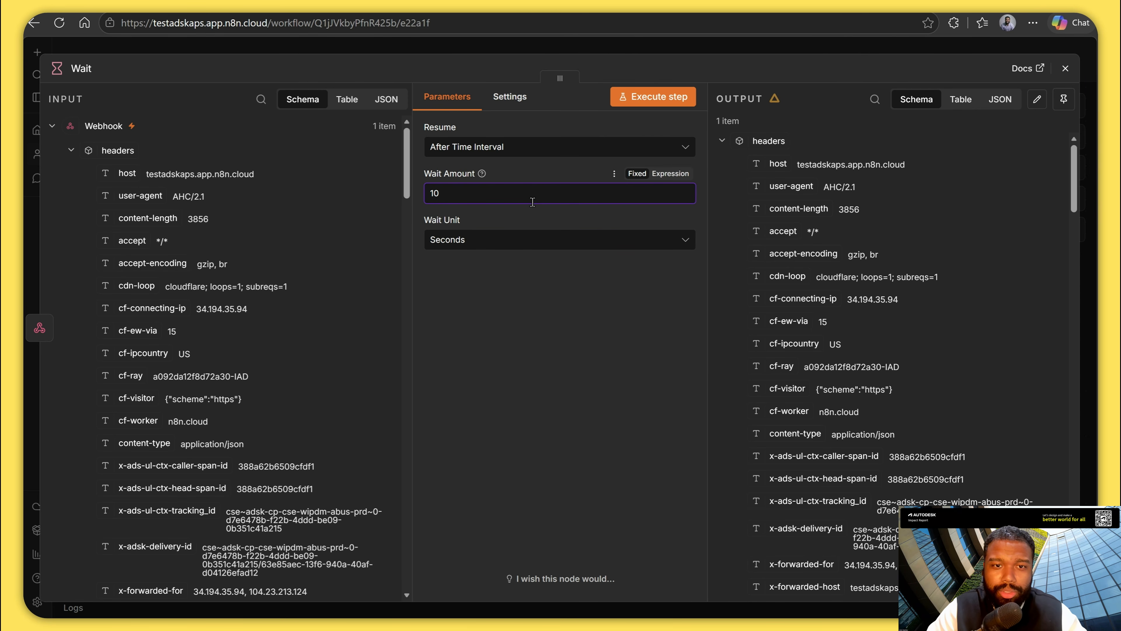
pyautogui.click(537, 239)
pyautogui.click(521, 383)
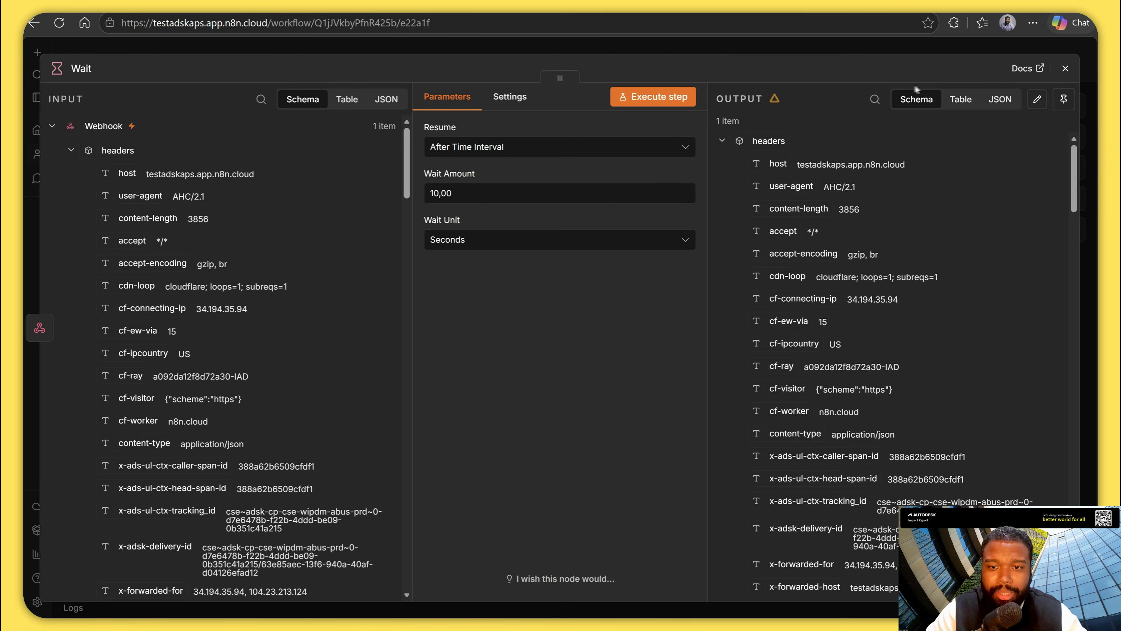
pyautogui.click(1065, 68)
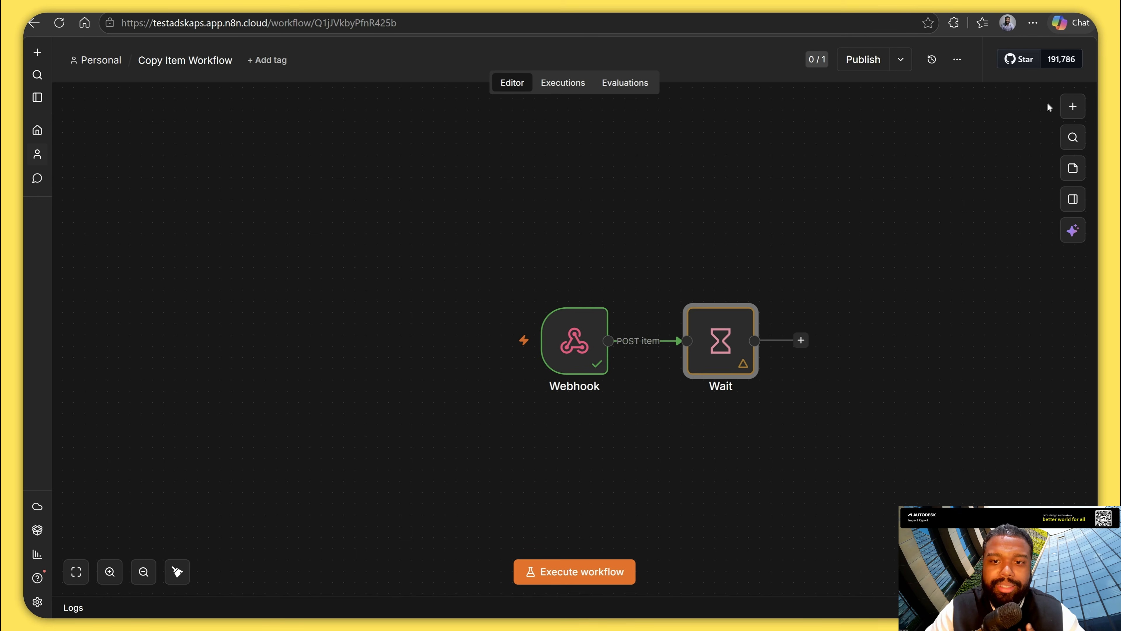
# Add an HTTP Request node after the Wait node.
pyautogui.click(801, 340)
pyautogui.write('https')
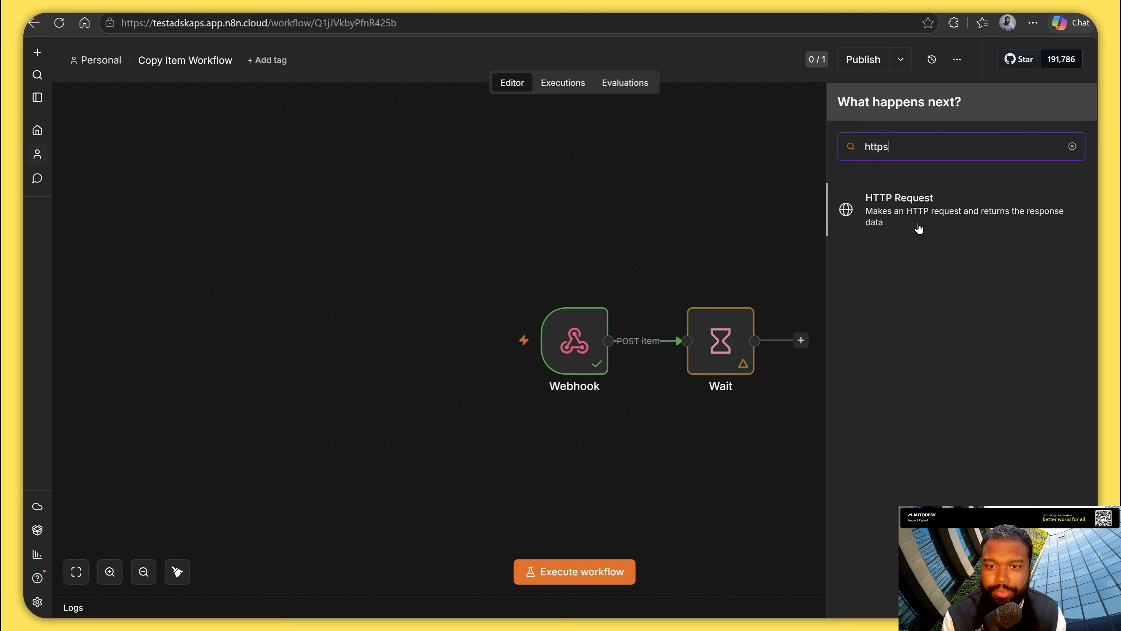
pyautogui.click(923, 207)
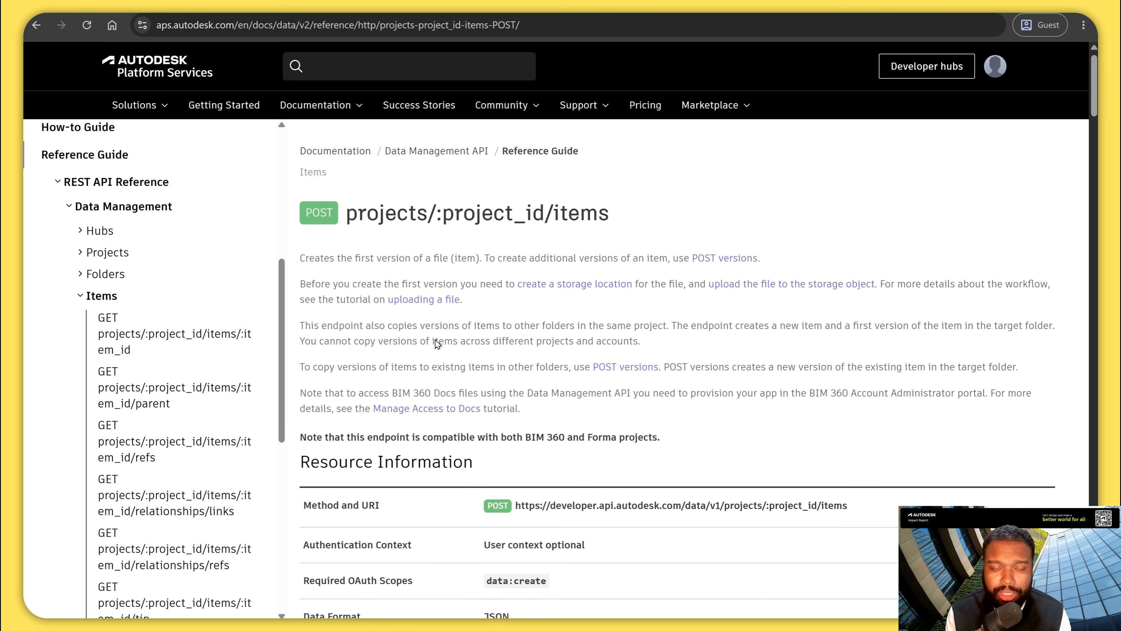
# Review in the Autodesk Platform Services items POST reference how the endpoint copies item versions and its copyFrom query parameter.
pyautogui.scroll(-3, 324, 245)
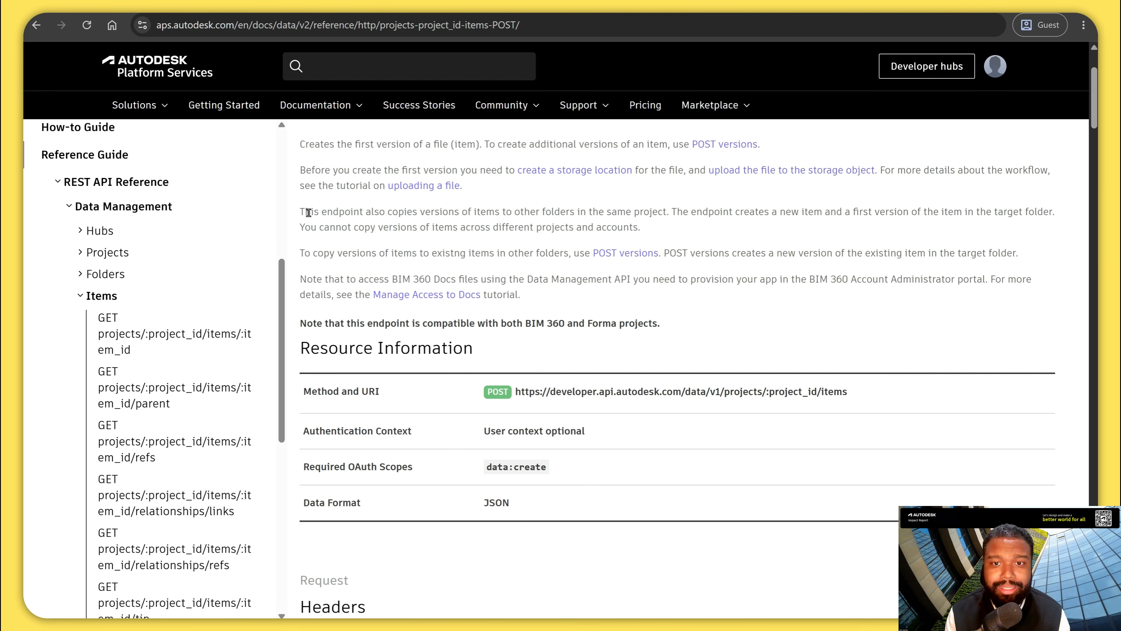
pyautogui.moveTo(308, 212); pyautogui.dragTo(631, 216)
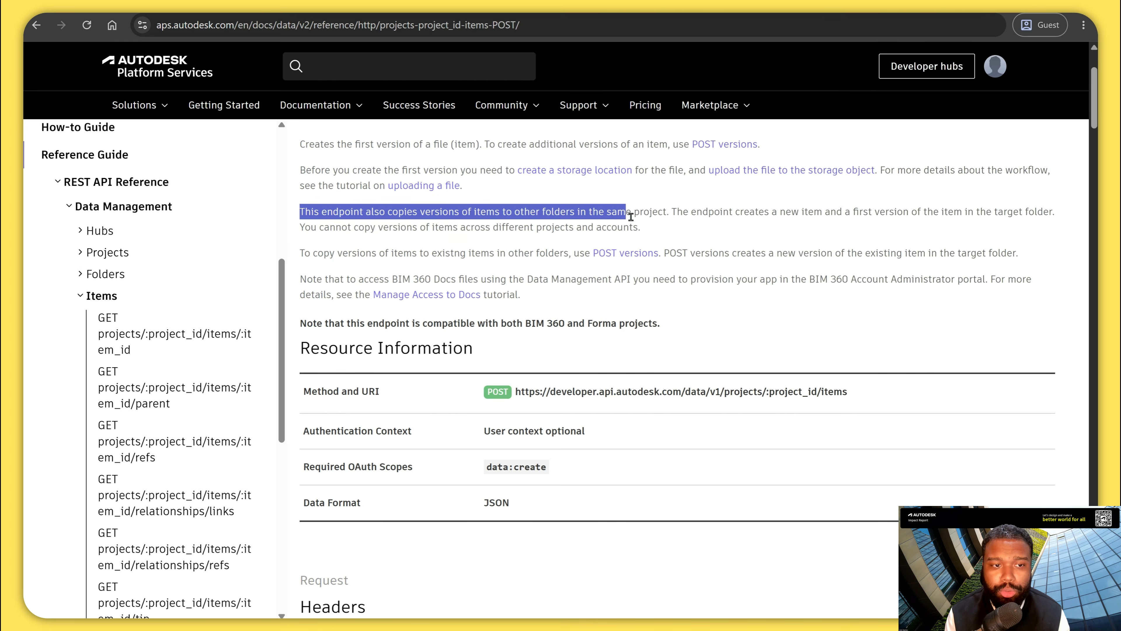
pyautogui.click(675, 216)
pyautogui.scroll(-10, 676, 230)
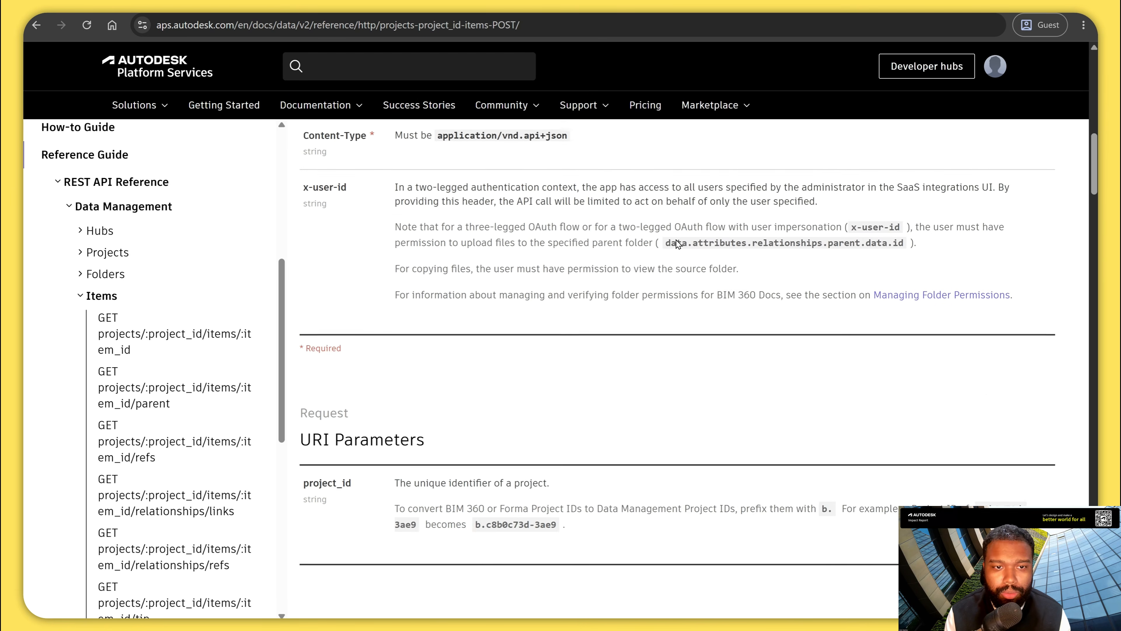
pyautogui.scroll(-4, 676, 244)
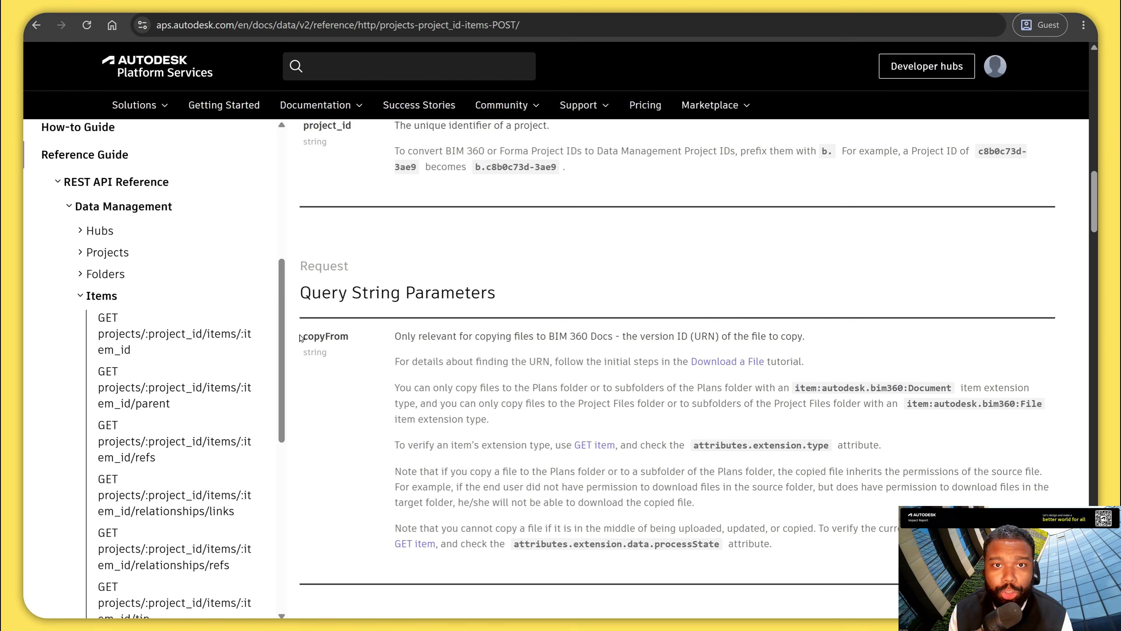
pyautogui.click(361, 360)
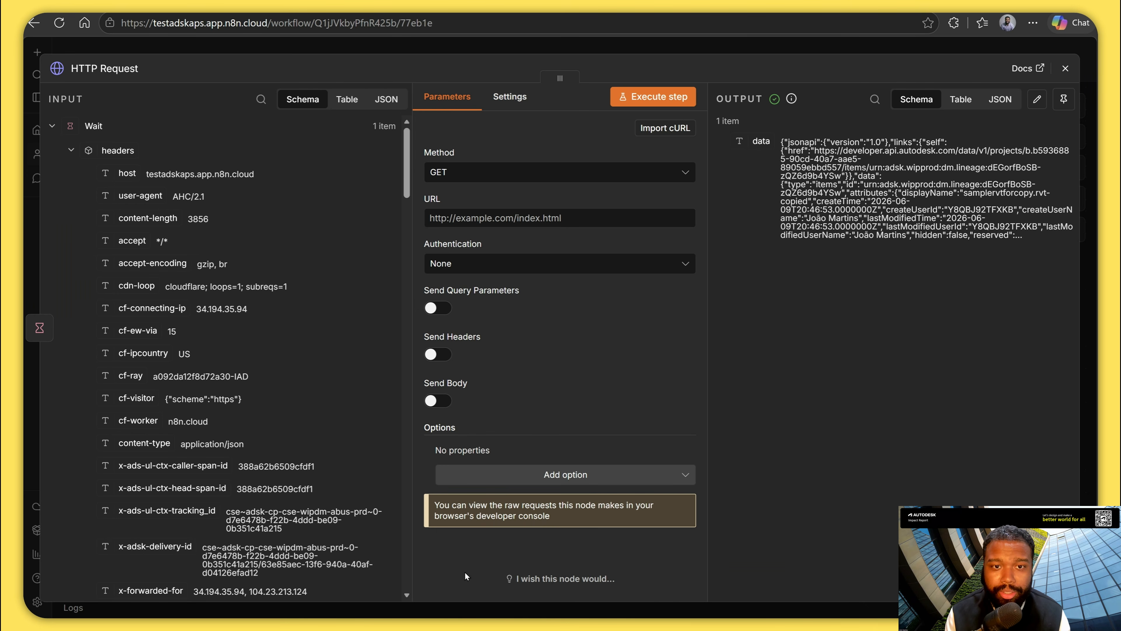
pyautogui.click(508, 173)
pyautogui.click(488, 330)
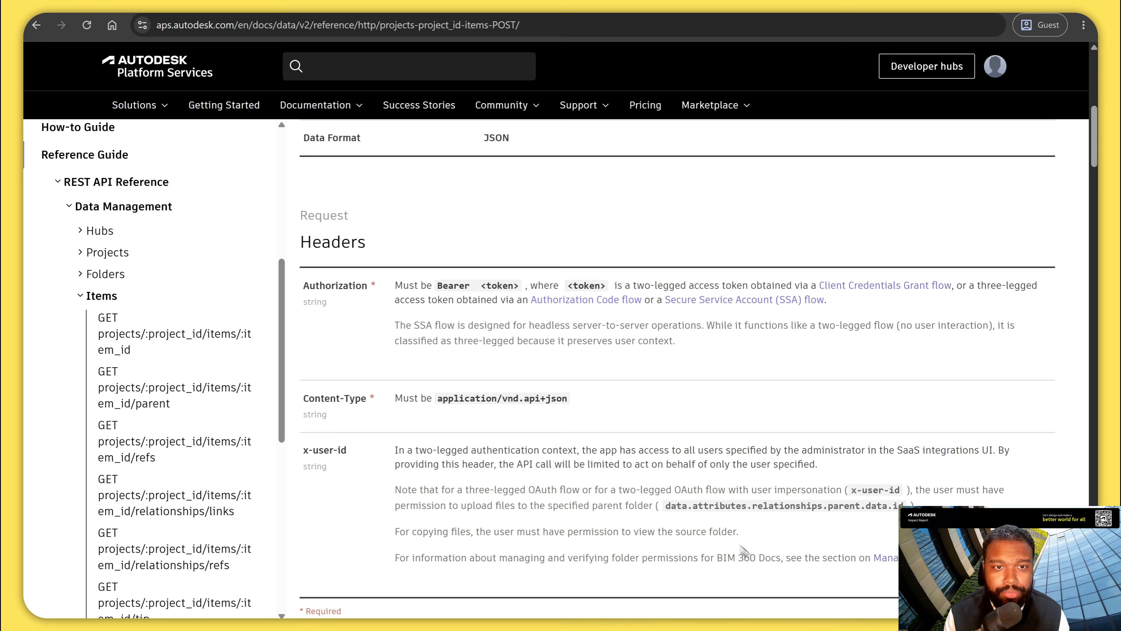
pyautogui.scroll(6, 537, 261)
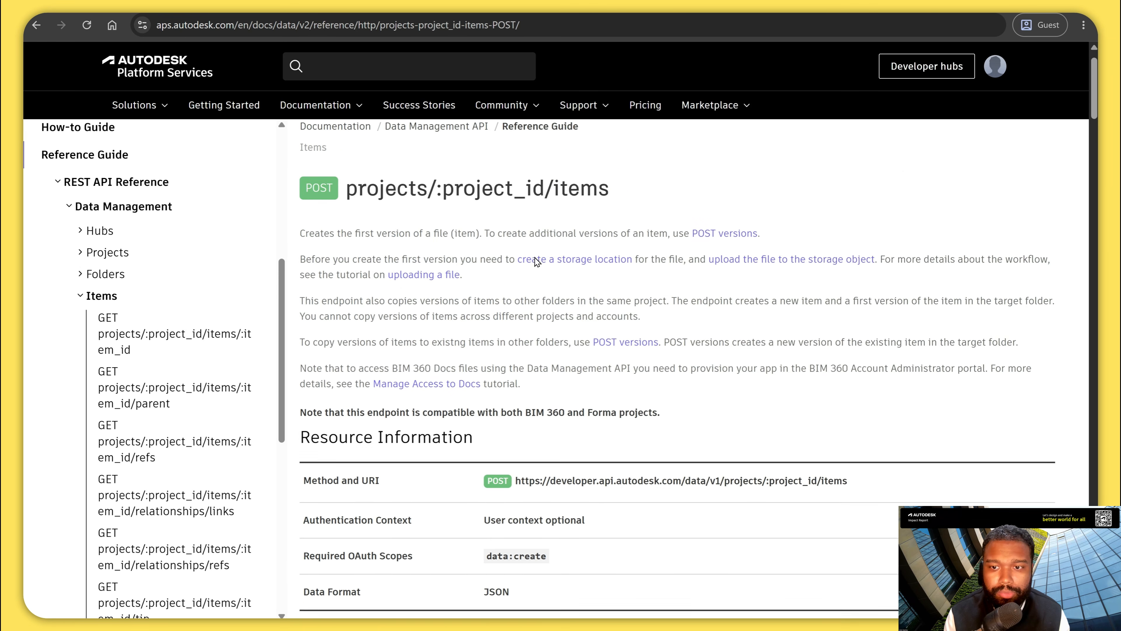
pyautogui.scroll(-1, 537, 261)
pyautogui.moveTo(845, 351); pyautogui.dragTo(579, 366)
pyautogui.hotkey('ctrl', 'c')
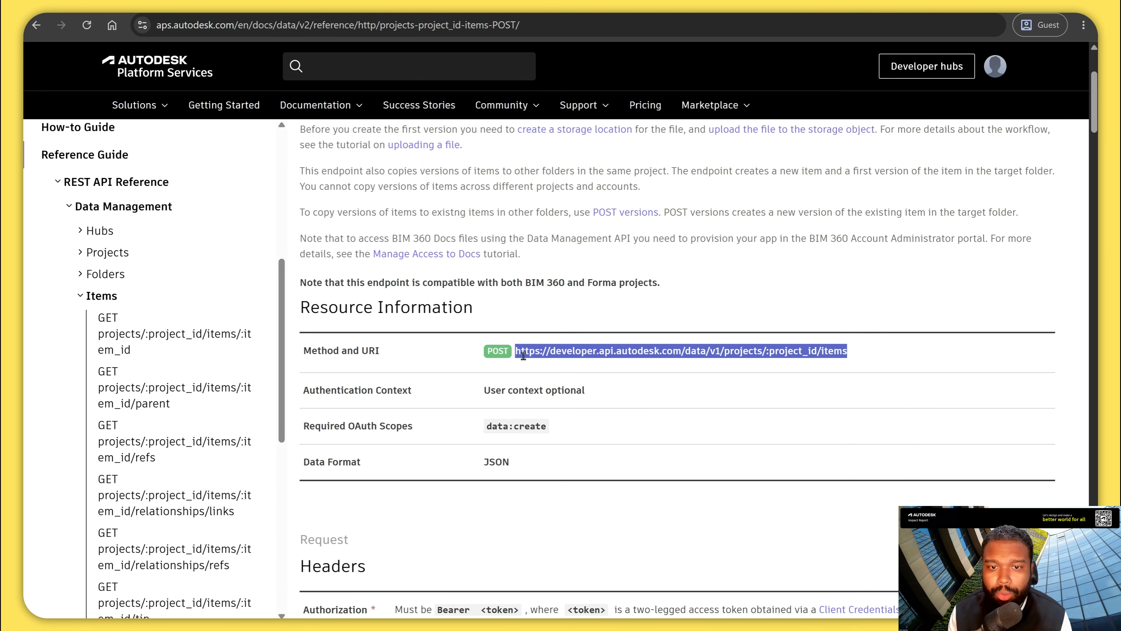
pyautogui.moveTo(508, 623)
pyautogui.click(464, 573)
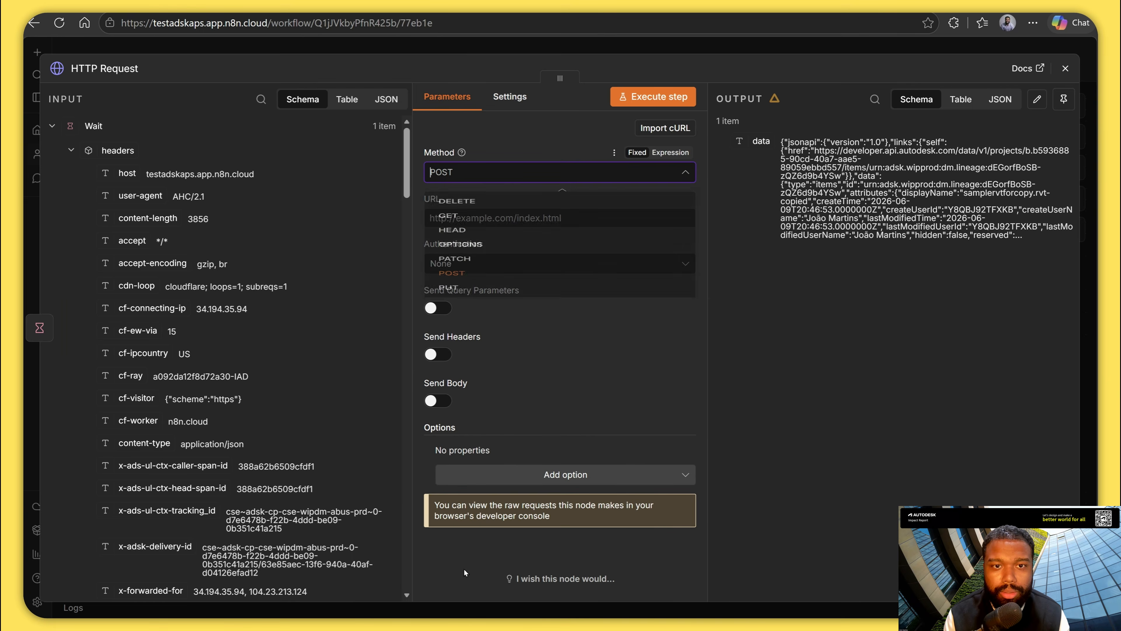
pyautogui.click(532, 165)
pyautogui.click(519, 226)
pyautogui.hotkey('ctrl', 'v')
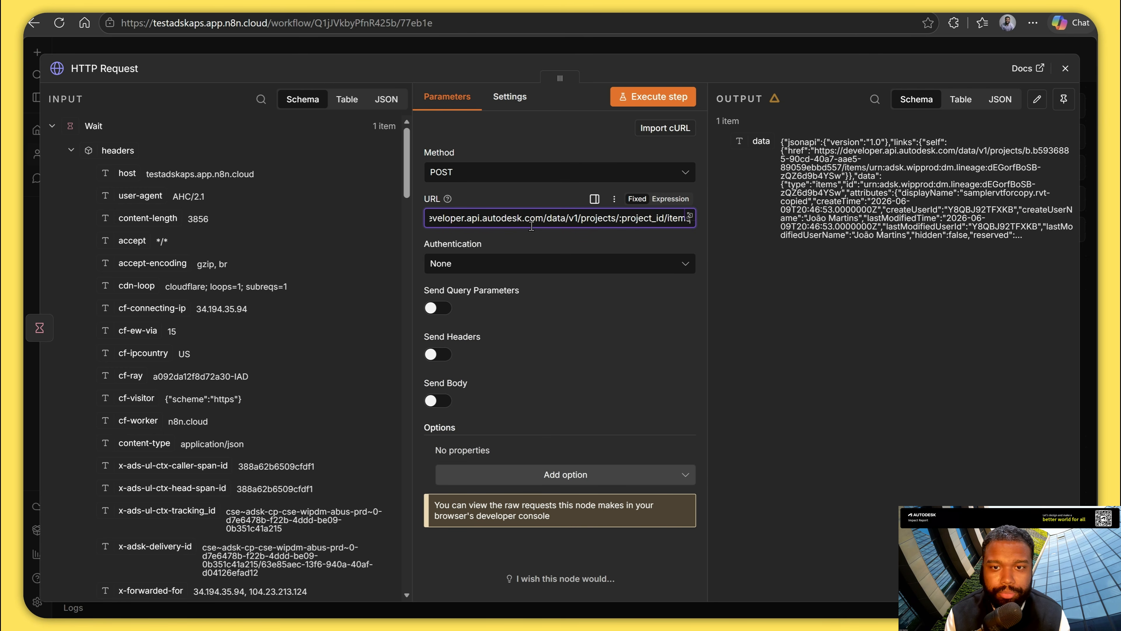
# Replace the :project_id placeholder in the request URL with the expression {{ $json.body.hook.hookAttribute.projectId }}.
pyautogui.doubleClick(648, 220)
pyautogui.press('BackSpace')
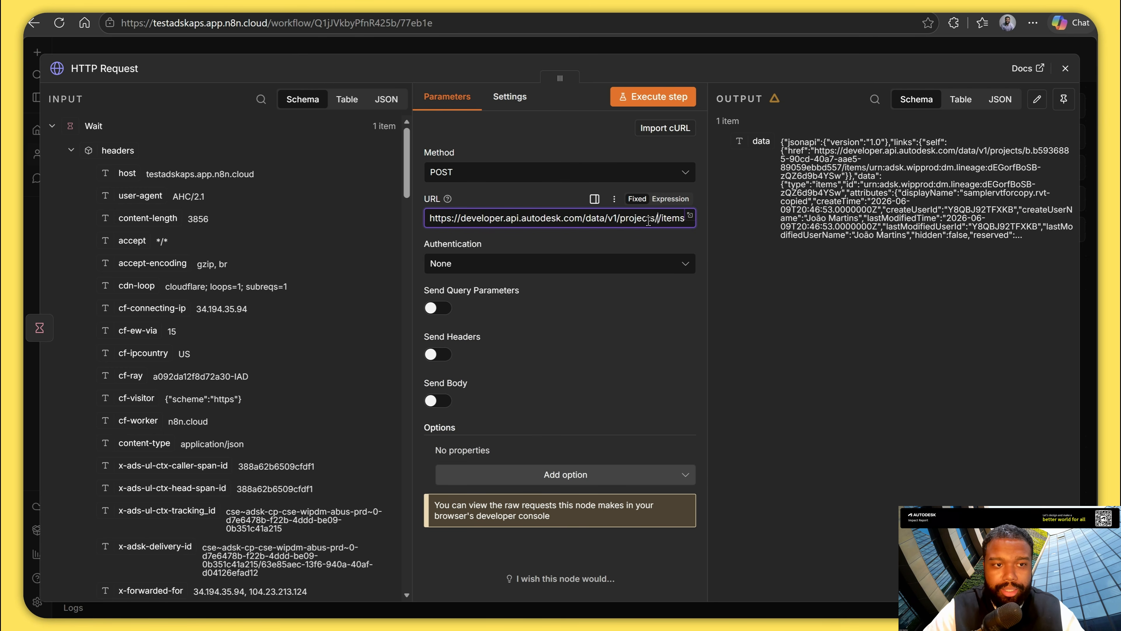
pyautogui.hotkey('alt', 'Tab')
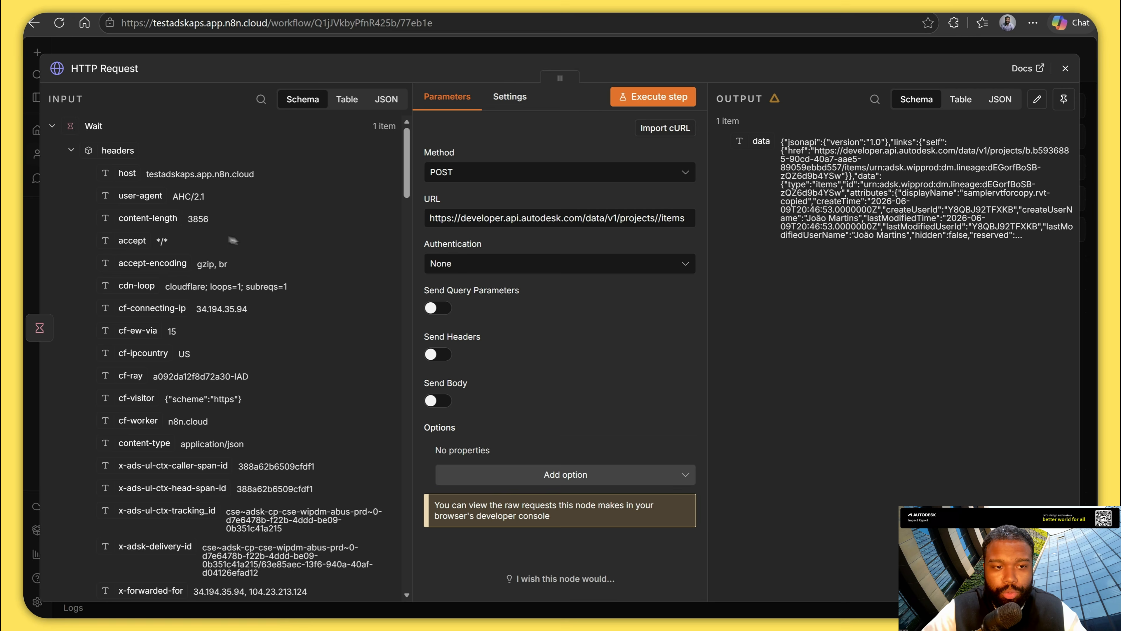
pyautogui.scroll(-15, 300, 320)
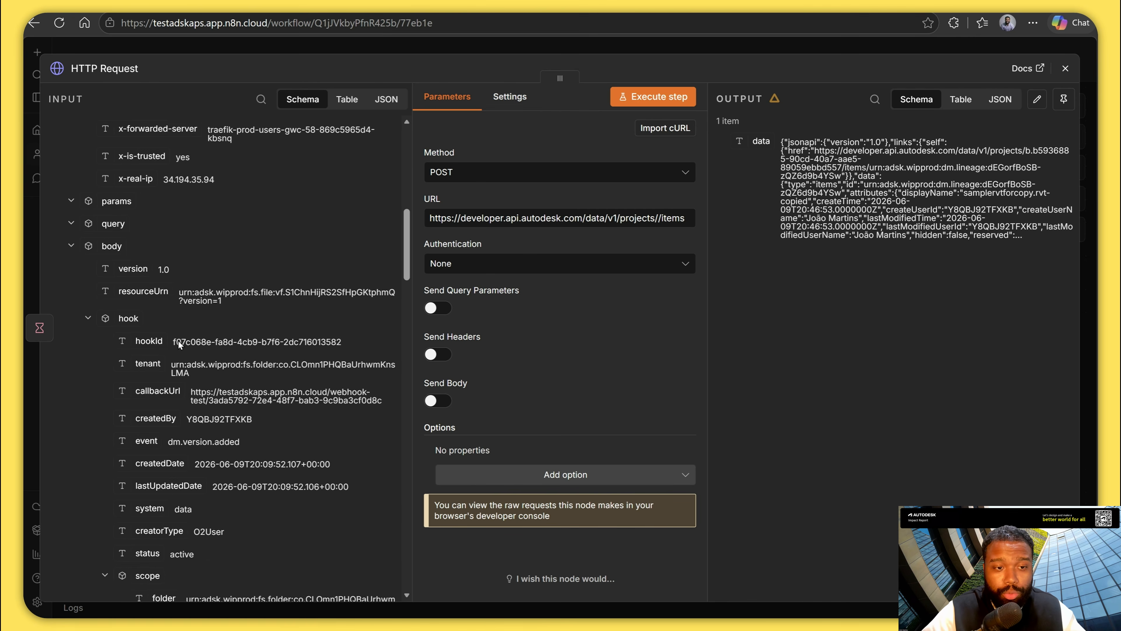
pyautogui.scroll(-4, 183, 355)
pyautogui.moveTo(170, 398); pyautogui.dragTo(601, 239)
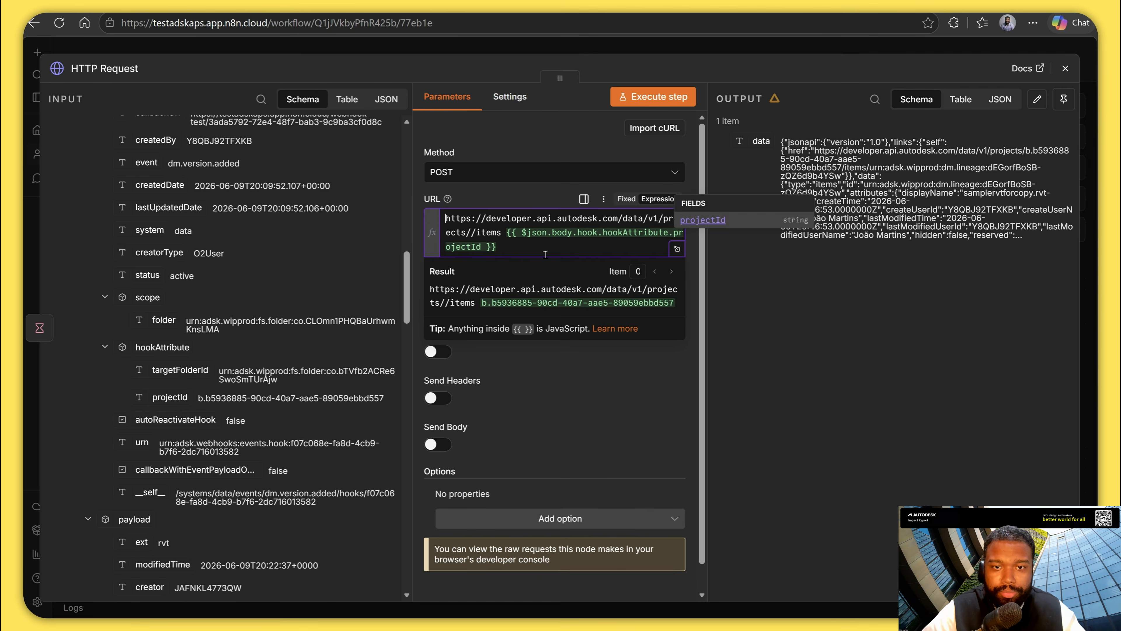
pyautogui.hotkey('ctrl', 'shift', 'Left')
pyautogui.hotkey('ctrl', 'shift', 'Left')
pyautogui.hotkey('ctrl', 'shift', 'Left')
pyautogui.hotkey('ctrl', 'shift', 'Left')
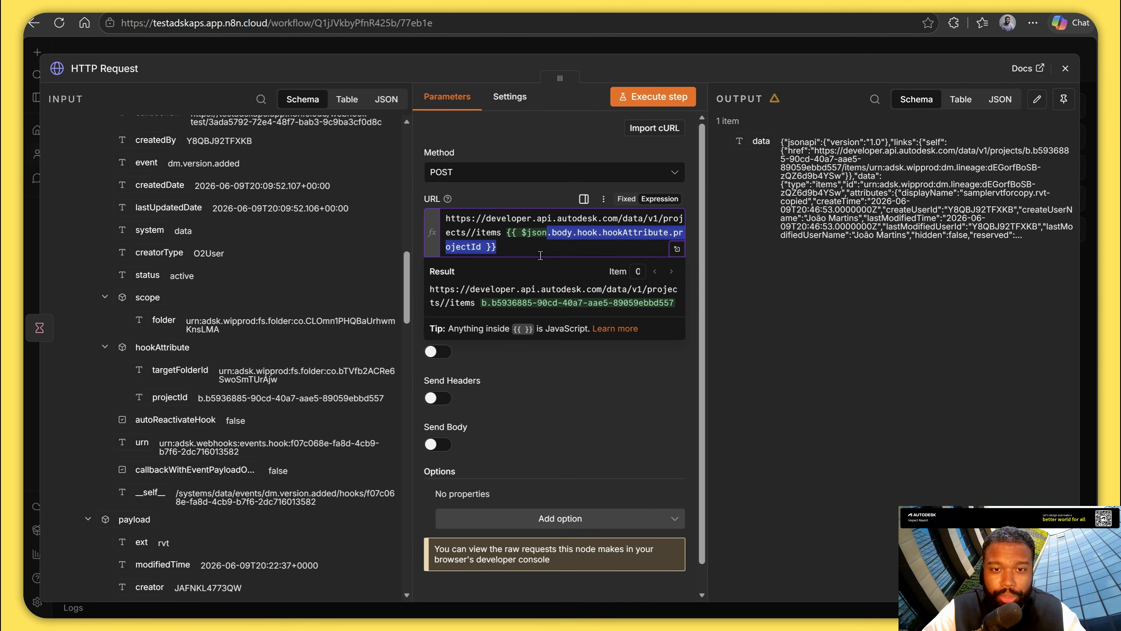
pyautogui.press('BackSpace')
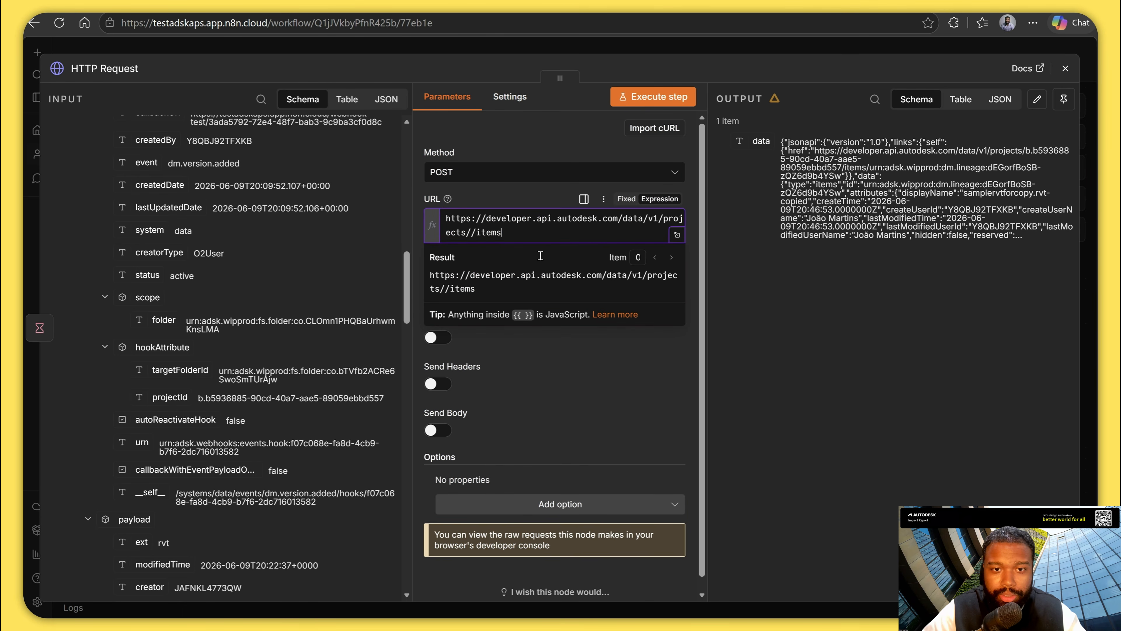
pyautogui.write('{{ $json.body.hook.hookAttribute.projectId }}')
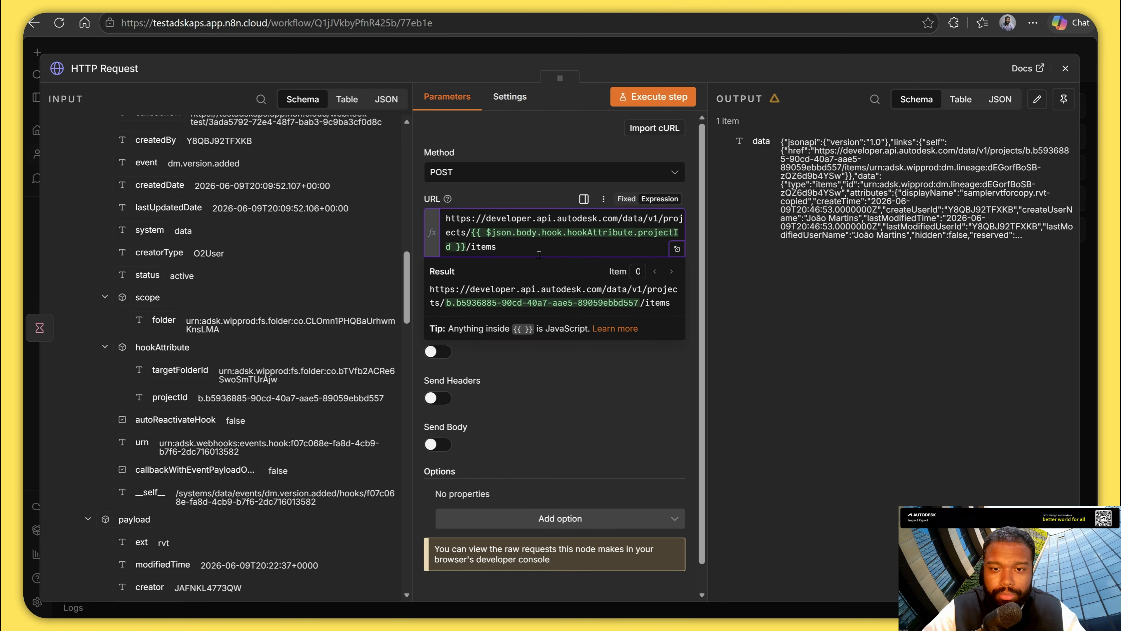
pyautogui.click(612, 414)
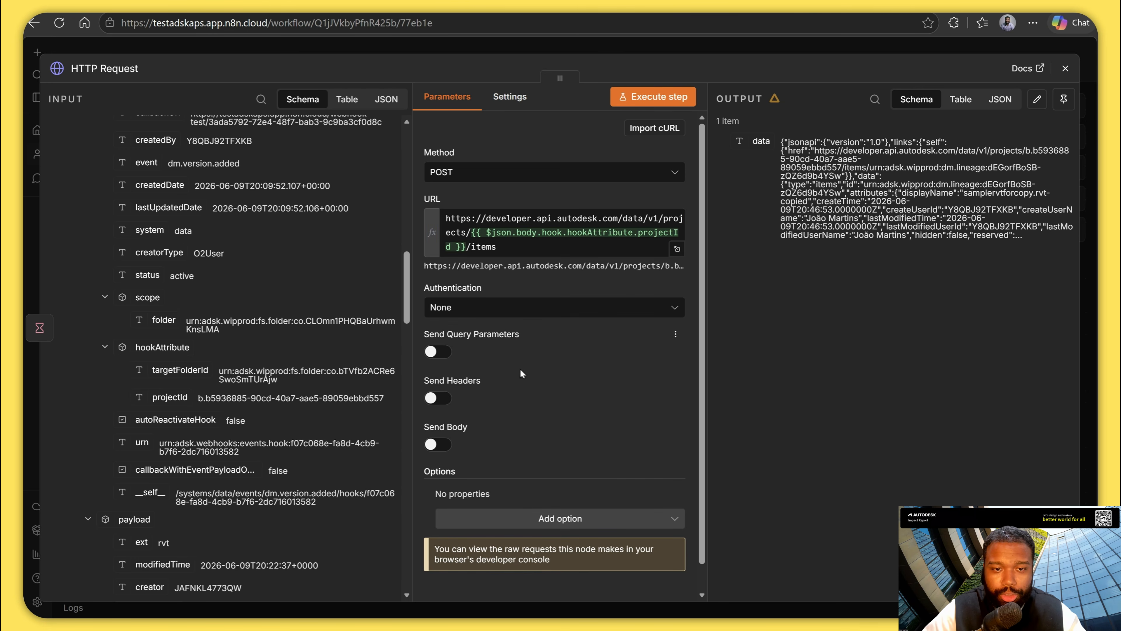
# Enable query parameters on the request and name the first one copyFrom, copied from the API reference.
pyautogui.click(439, 352)
pyautogui.scroll(-2, 511, 371)
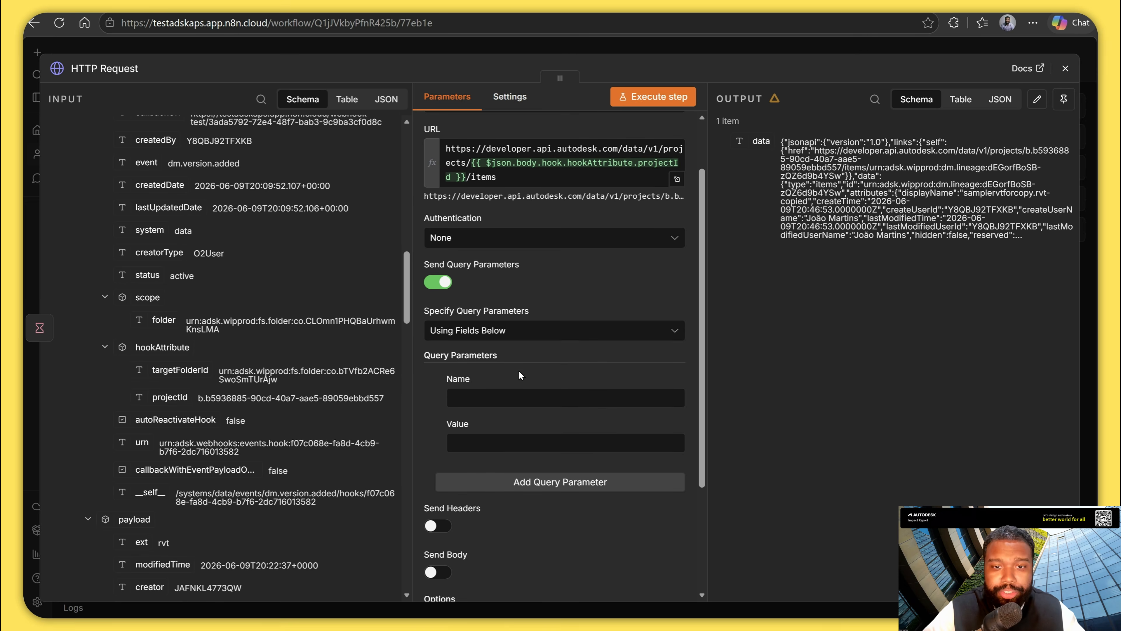
pyautogui.hotkey('alt', 'Tab')
pyautogui.scroll(-18, 636, 428)
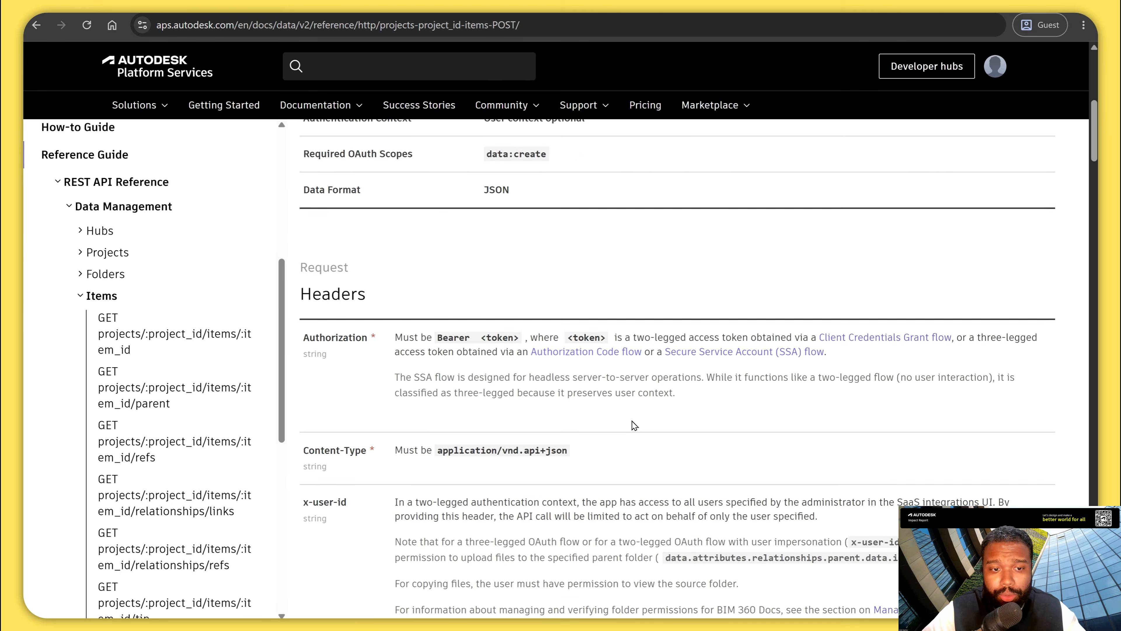
pyautogui.doubleClick(329, 329)
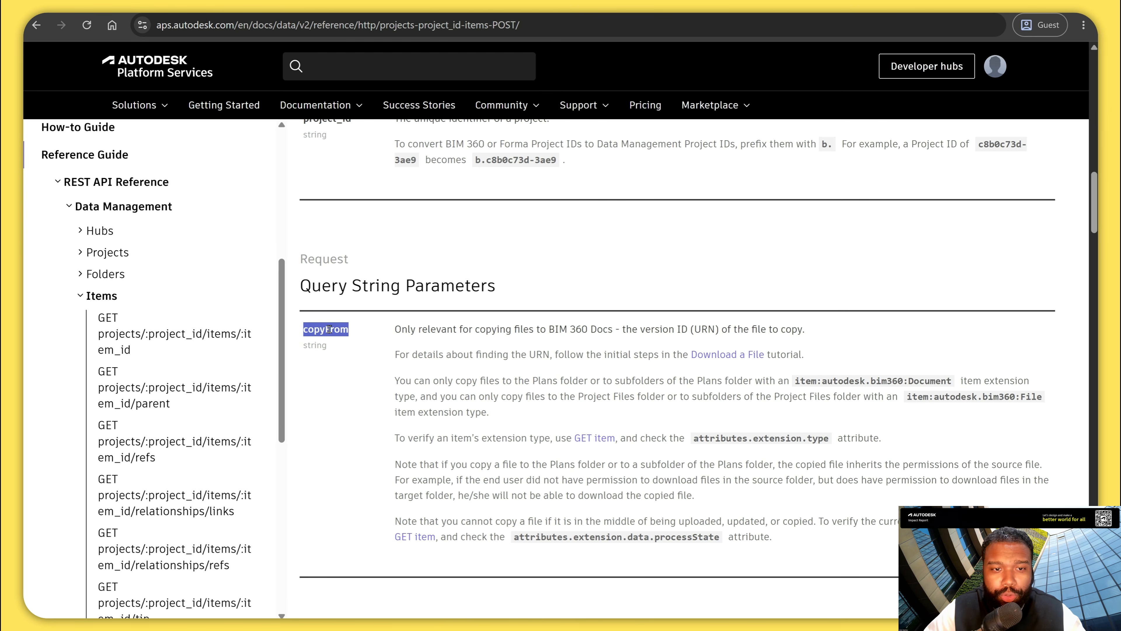
pyautogui.hotkey('ctrl', 'c')
pyautogui.hotkey('alt', 'Tab')
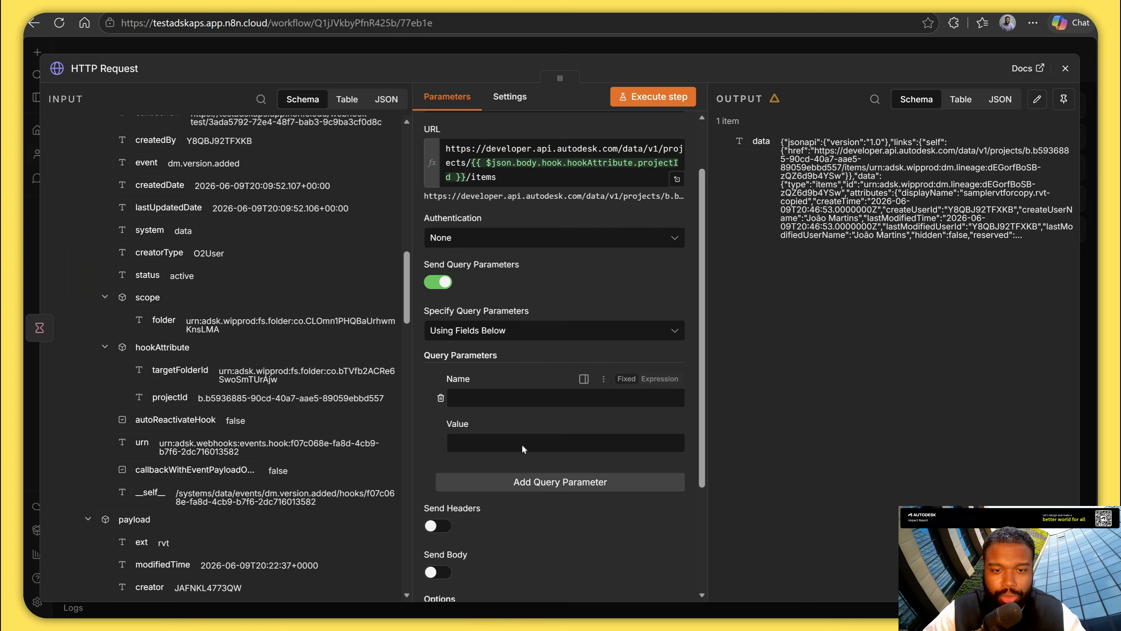
pyautogui.click(511, 396)
pyautogui.hotkey('ctrl', 'v')
# Set the copyFrom value to the source field of the webhook payload, {{ $json.body.payload.source }}.
pyautogui.click(509, 449)
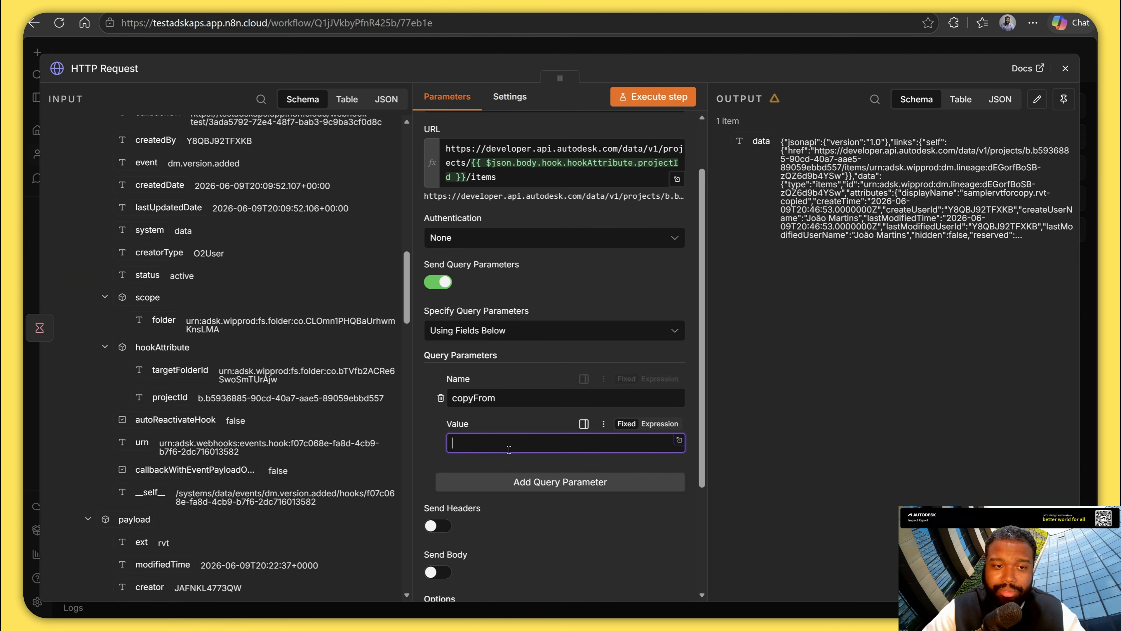
pyautogui.scroll(7, 312, 383)
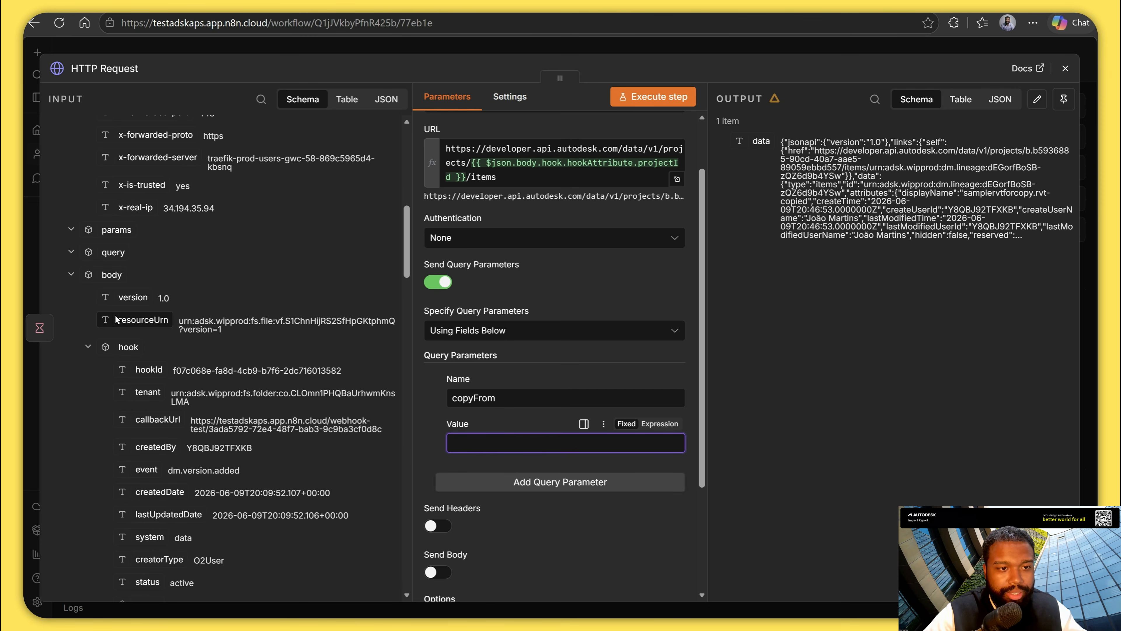
pyautogui.click(88, 347)
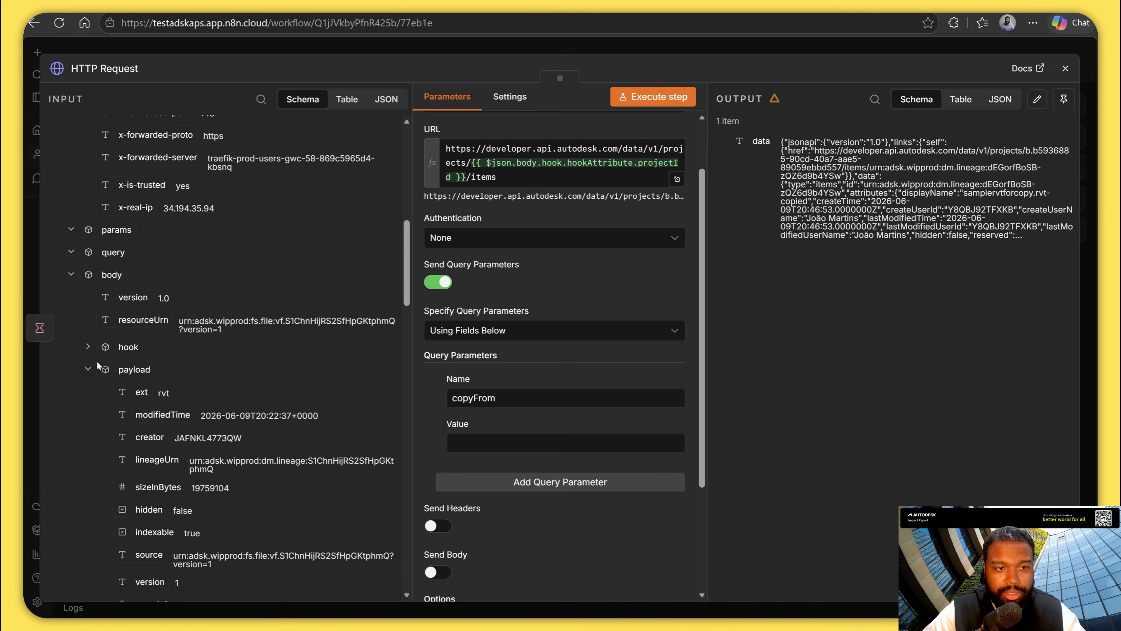
pyautogui.scroll(-5, 140, 440)
pyautogui.scroll(-2, 141, 438)
pyautogui.scroll(-1, 141, 440)
pyautogui.click(150, 359)
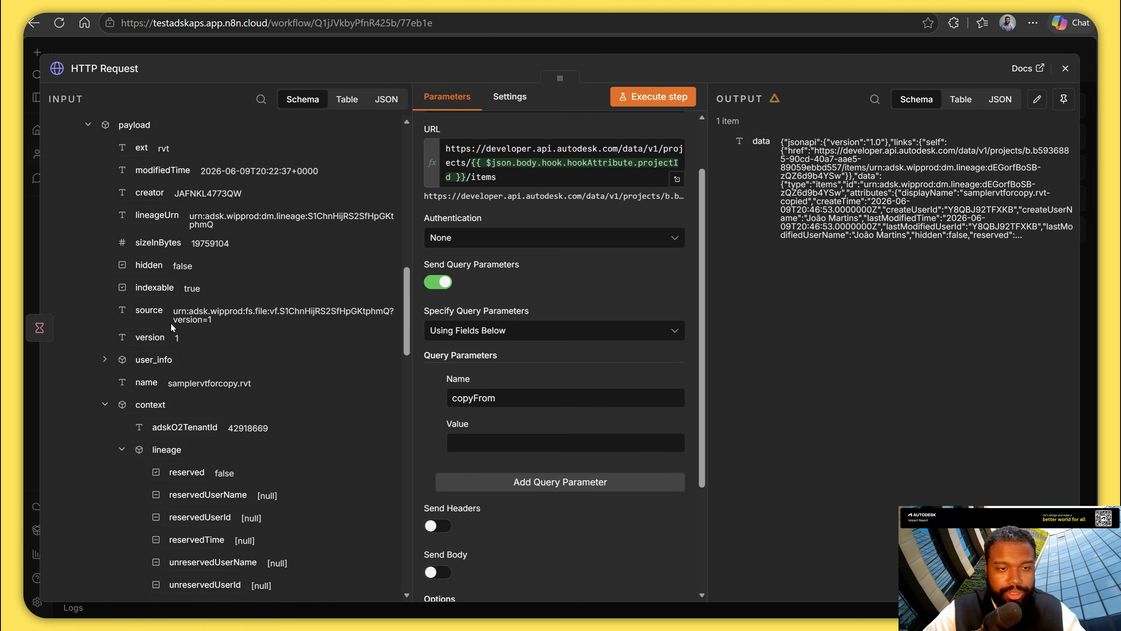
pyautogui.moveTo(183, 317); pyautogui.dragTo(521, 450)
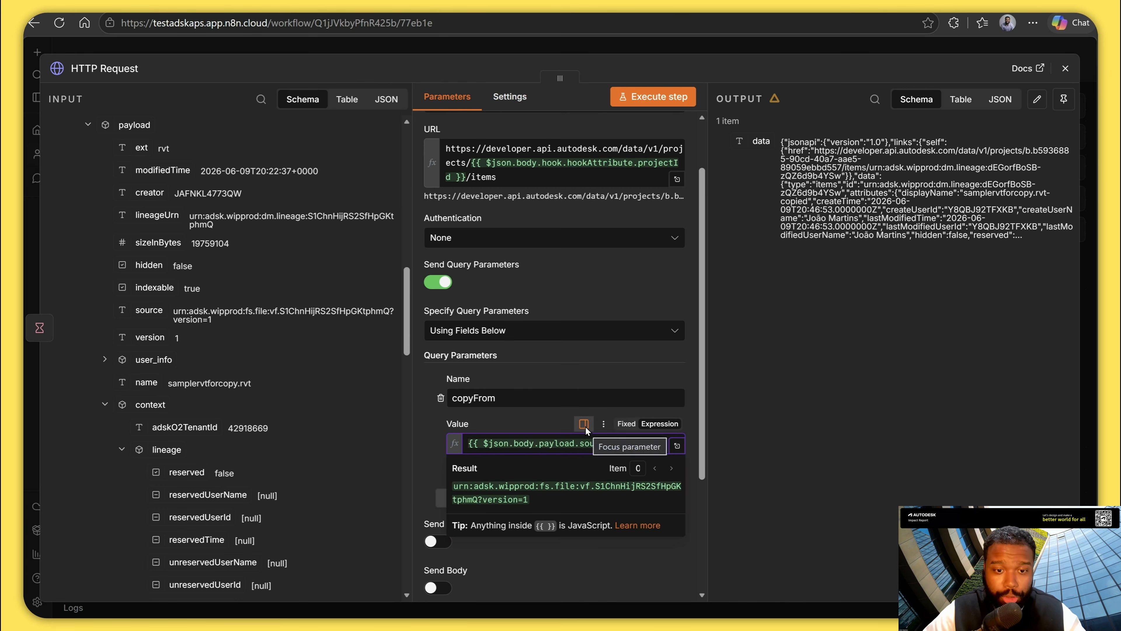
pyautogui.click(357, 335)
pyautogui.scroll(6, 355, 335)
# Enable sending a request body and set its body content type to Raw.
pyautogui.scroll(-5, 582, 456)
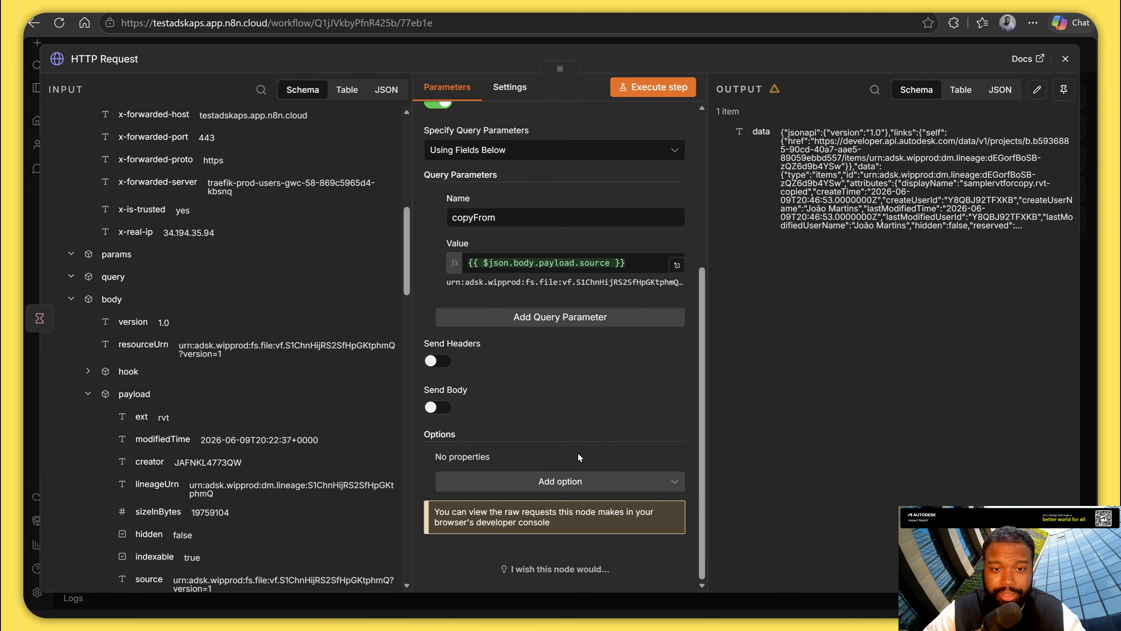
pyautogui.click(437, 408)
pyautogui.scroll(-3, 543, 376)
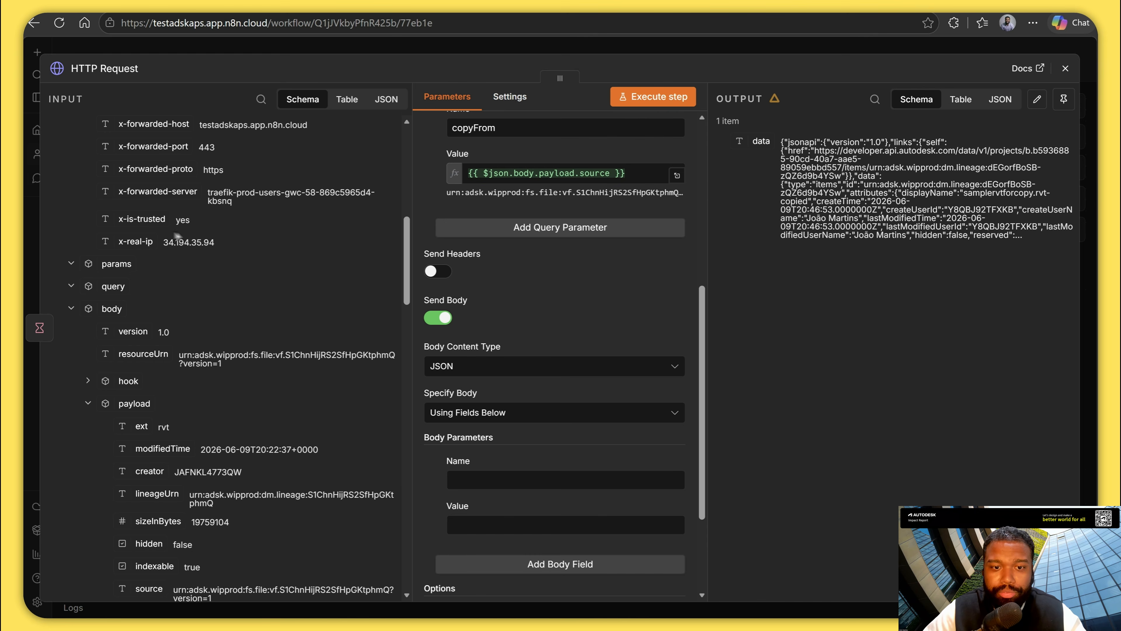
pyautogui.click(459, 370)
pyautogui.click(459, 497)
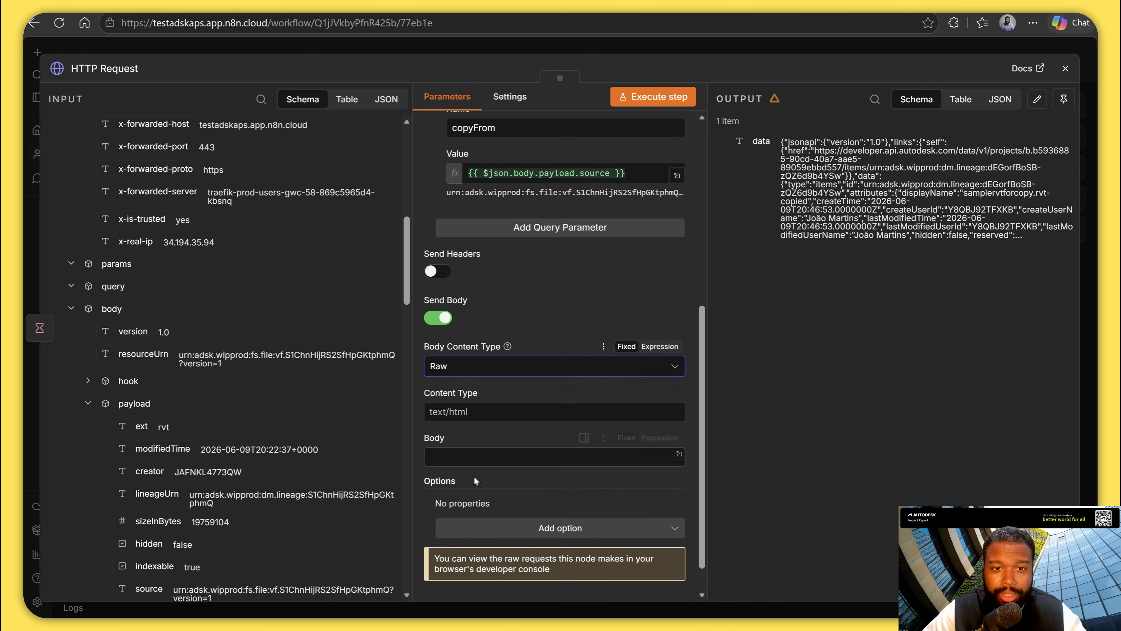
# Copy the required Content-Type value from the API reference and set the raw body's content type to application/vnd.api+json.
pyautogui.scroll(-2, 640, 500)
pyautogui.hotkey('alt', 'Tab')
pyautogui.scroll(6, 588, 436)
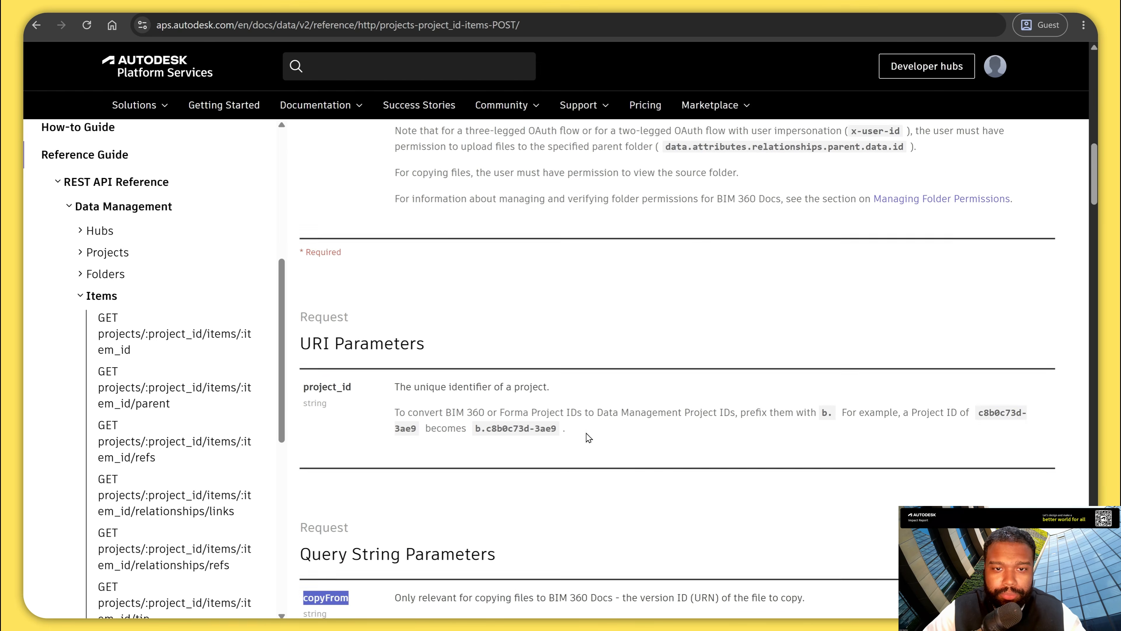
pyautogui.moveTo(573, 327); pyautogui.dragTo(471, 331)
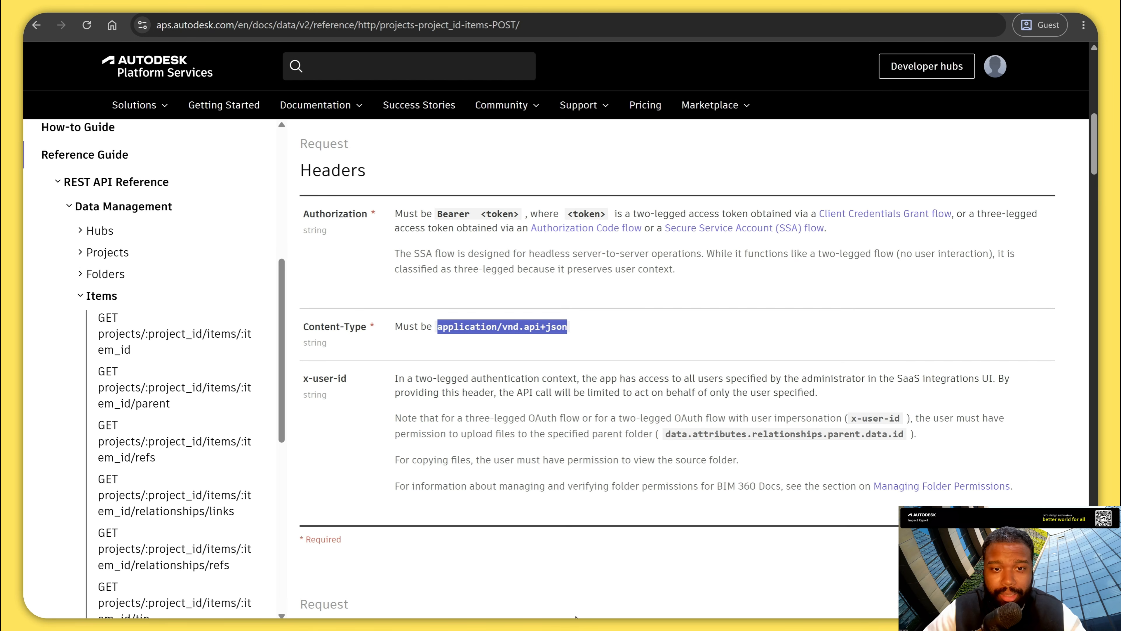
pyautogui.click(505, 628)
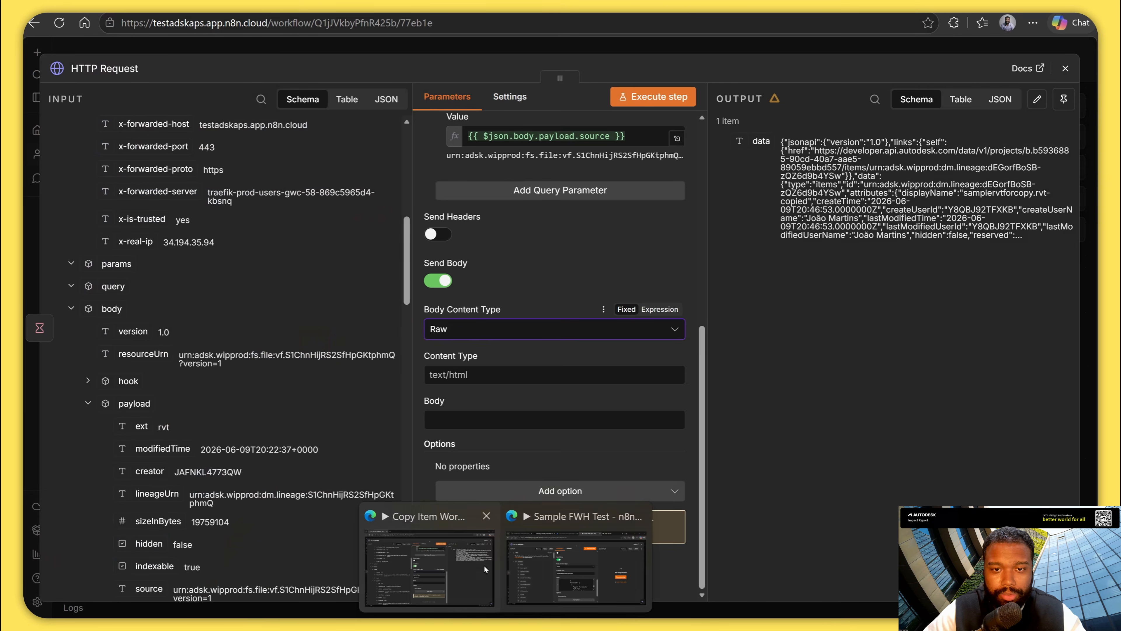
pyautogui.click(484, 564)
pyautogui.click(514, 384)
pyautogui.hotkey('ctrl', 'v')
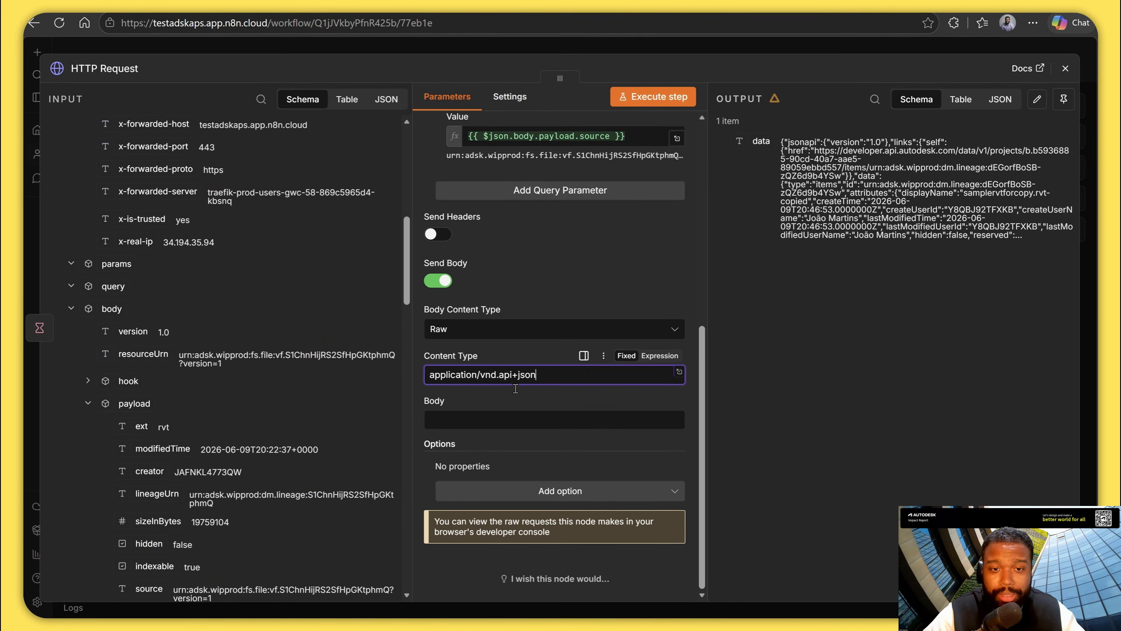
# Switch to the API reference and copy the JSON request body from Example 3, from the opening to the closing brace.
pyautogui.click(515, 420)
pyautogui.hotkey('alt', 'Tab')
pyautogui.scroll(-10, 662, 485)
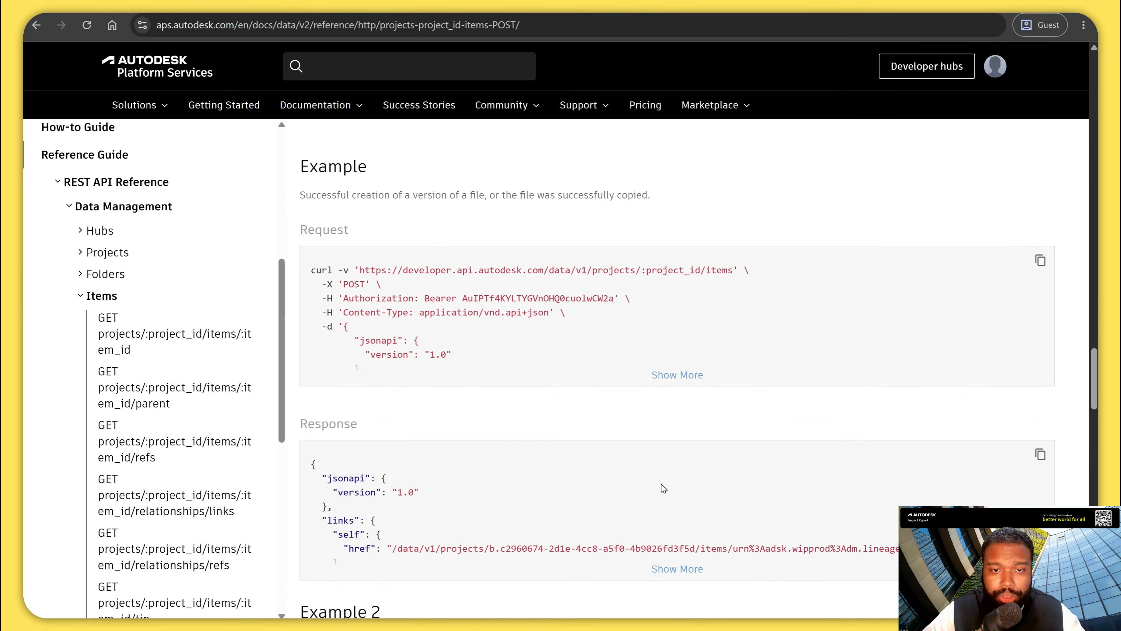
pyautogui.scroll(-9, 662, 485)
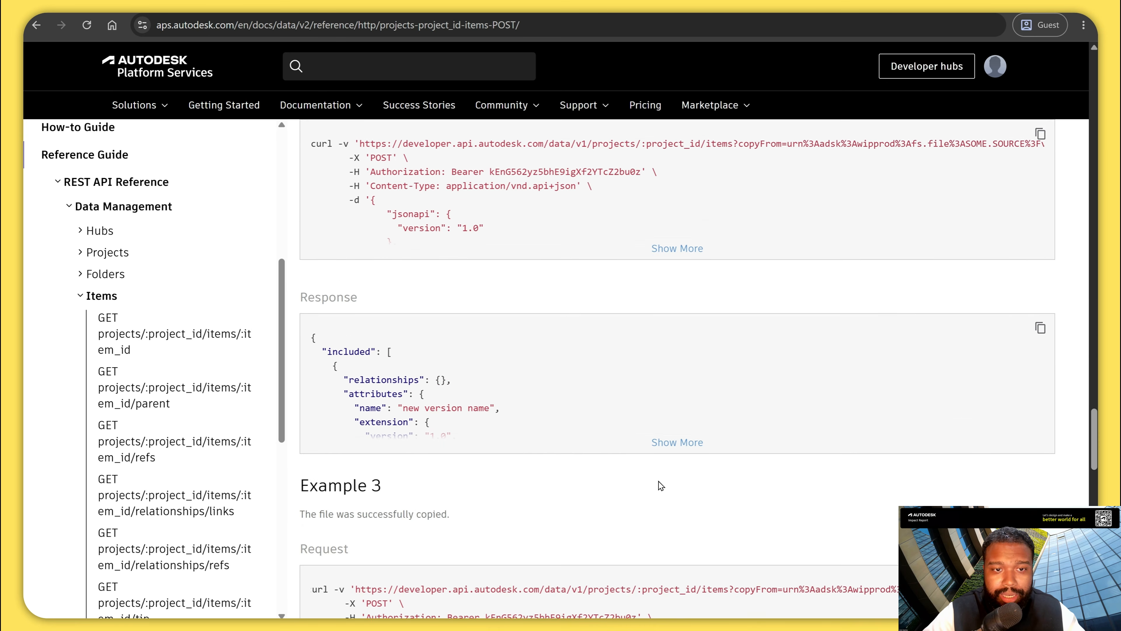
pyautogui.scroll(-5, 660, 485)
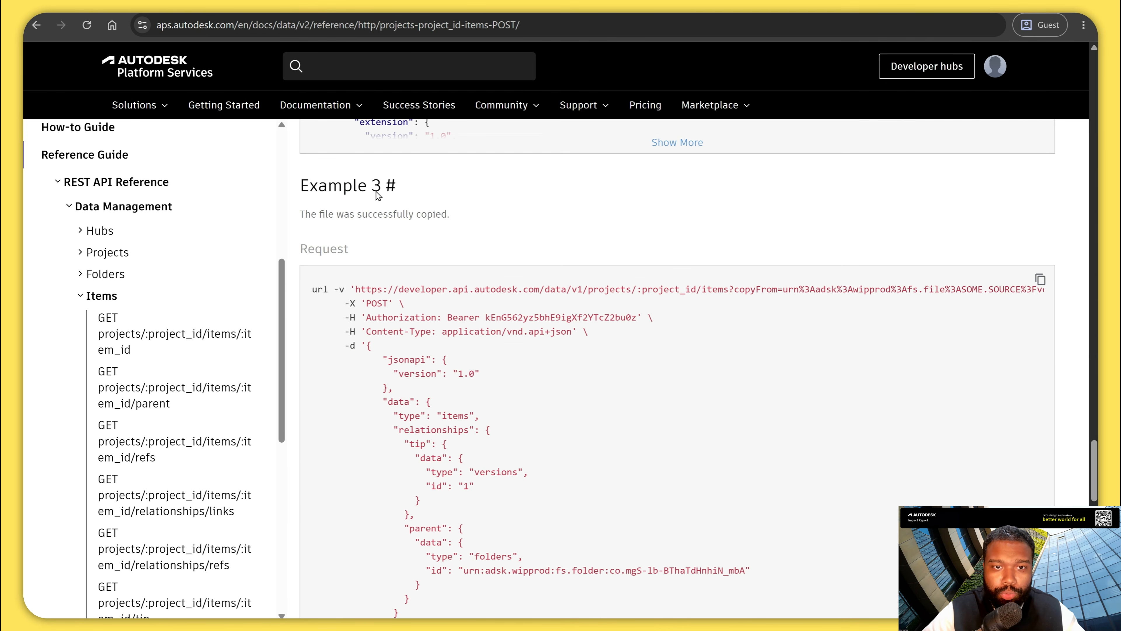
pyautogui.scroll(-4, 362, 404)
pyautogui.moveTo(368, 181); pyautogui.dragTo(387, 460)
pyautogui.scroll(-2, 387, 460)
pyautogui.keyDown('shift'); pyautogui.click(383, 502); pyautogui.keyUp('shift')
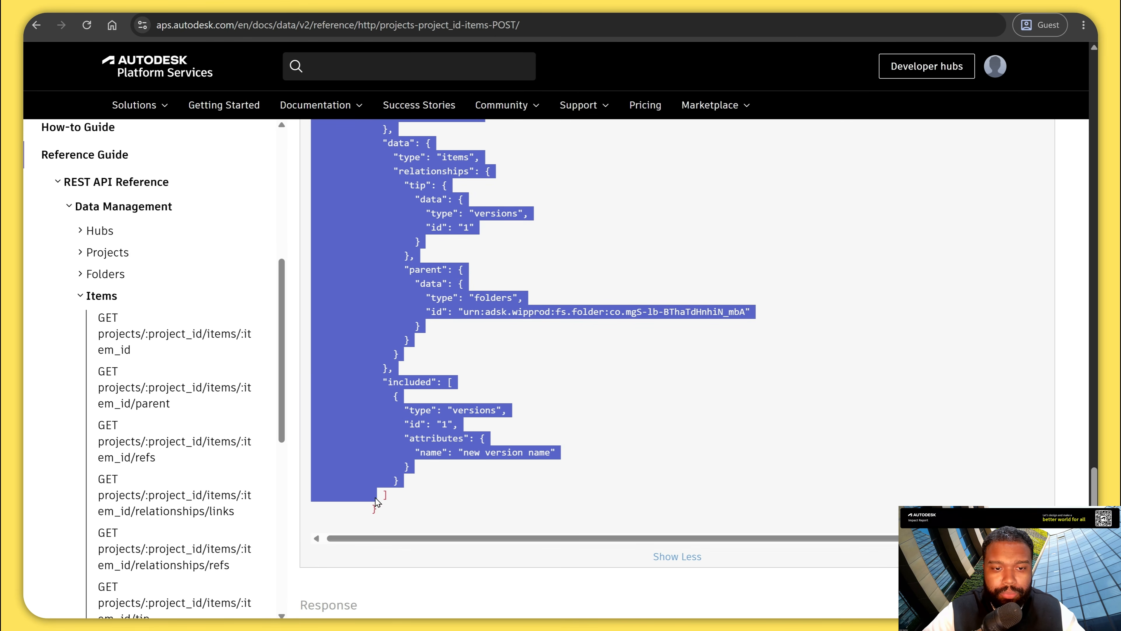
pyautogui.keyDown('shift'); pyautogui.click(381, 512); pyautogui.keyUp('shift')
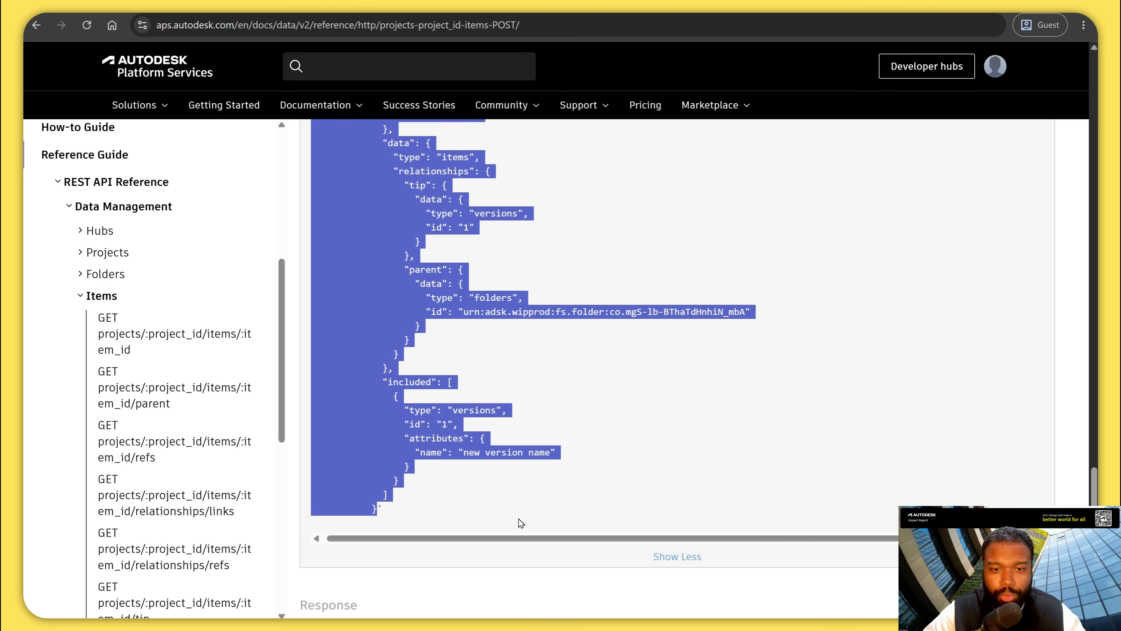
# Return to n8n and paste the copied JSON as the HTTP Request's raw body in the expanded body editor.
pyautogui.hotkey('alt', 'Tab')
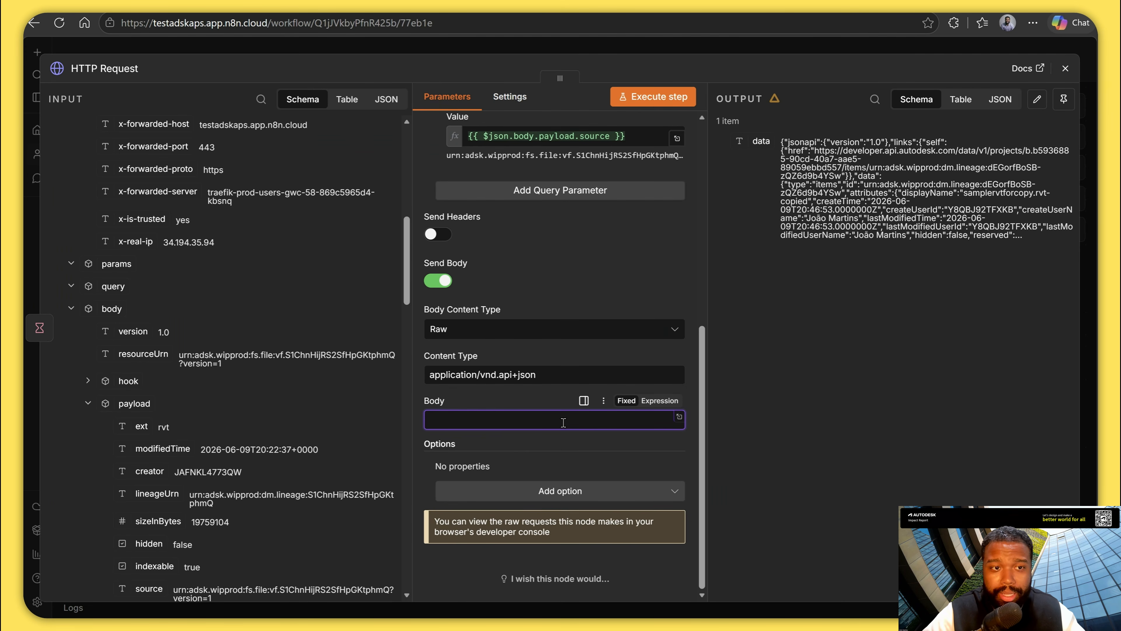
pyautogui.click(672, 424)
pyautogui.click(527, 341)
pyautogui.hotkey('ctrl', 'v')
pyautogui.scroll(2, 485, 309)
pyautogui.scroll(3, 444, 281)
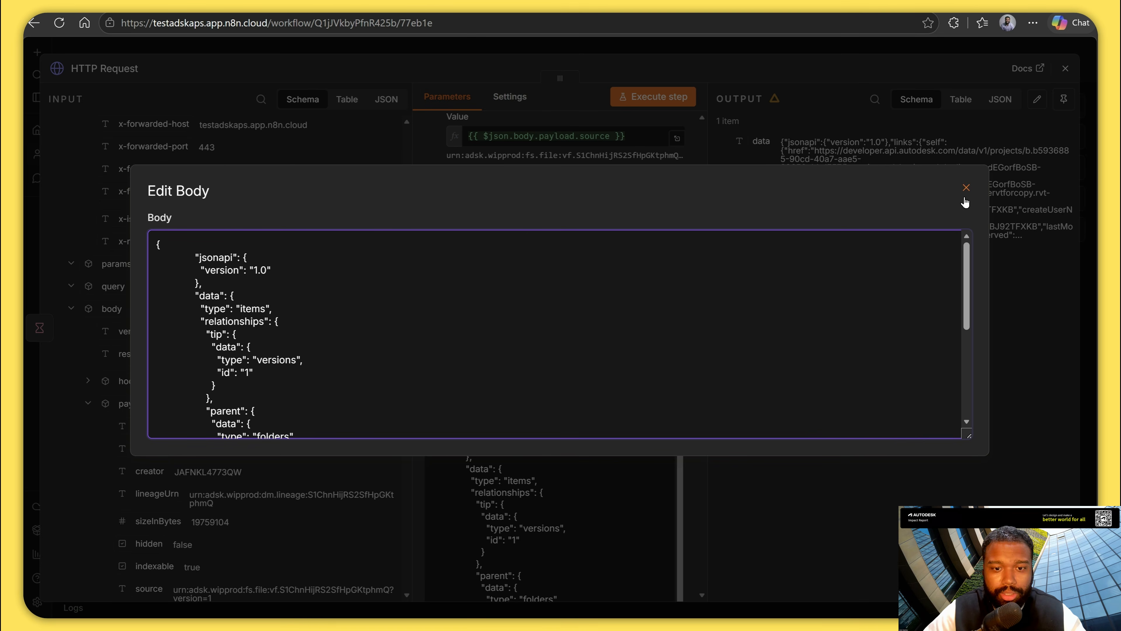
pyautogui.click(966, 187)
pyautogui.scroll(-1, 686, 405)
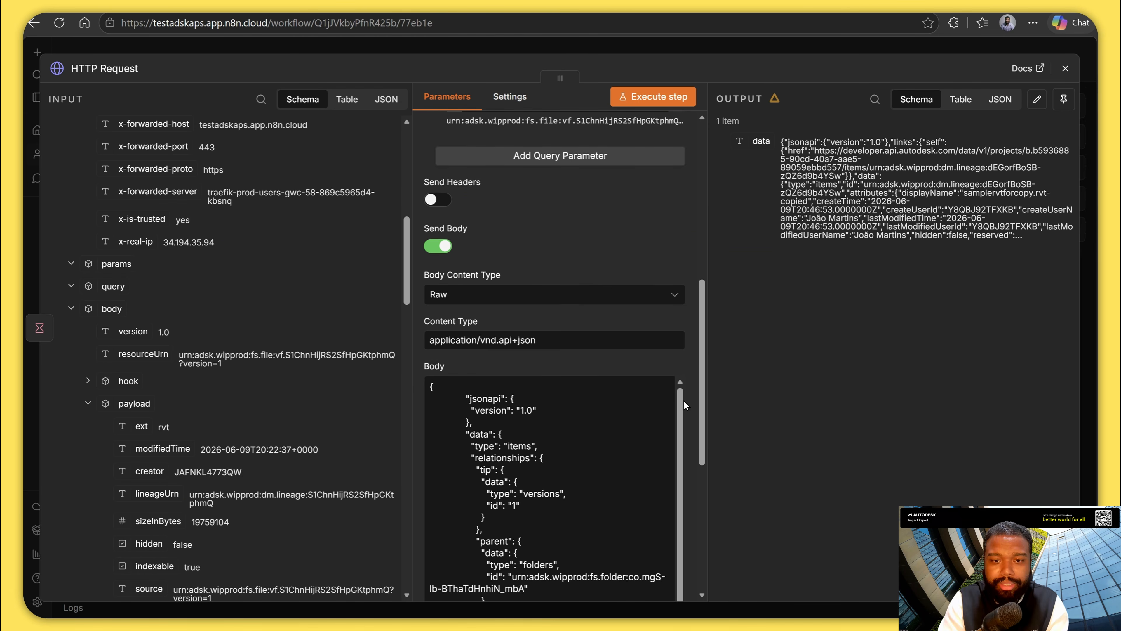
pyautogui.scroll(-4, 686, 405)
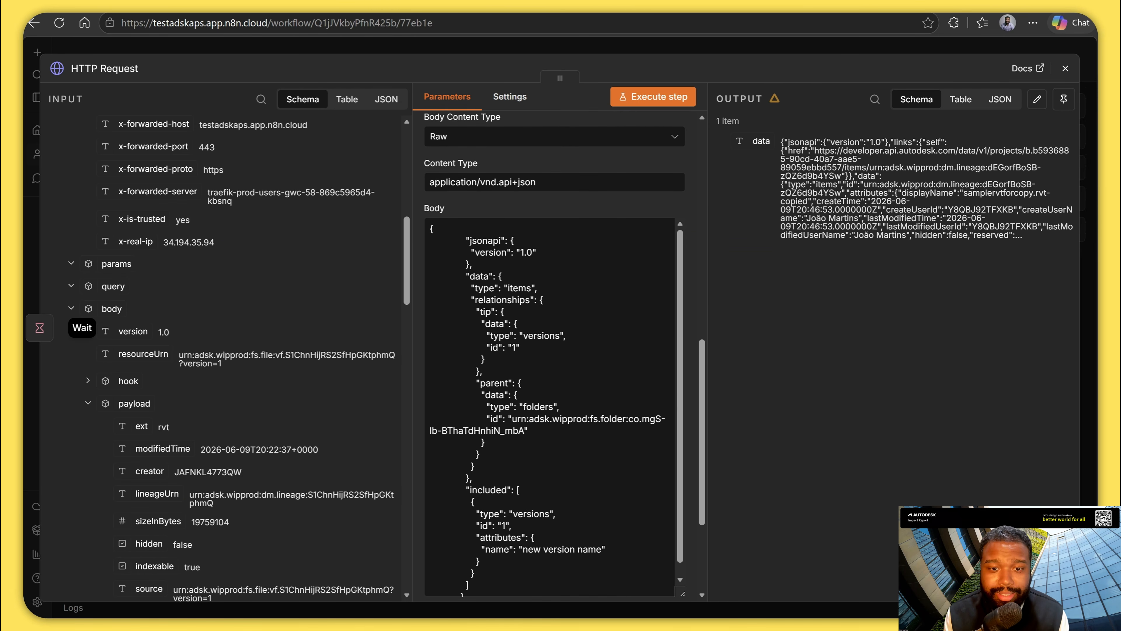
# Delete the sample folder URN from the parent folder's id in the body, leaving empty quotes.
pyautogui.click(534, 443)
pyautogui.moveTo(521, 430); pyautogui.dragTo(512, 418)
pyautogui.press('BackSpace')
# Insert the targetFolderId field from the webhook's hookAttribute data into the request body as an expression.
pyautogui.scroll(5, 476, 435)
pyautogui.click(102, 403)
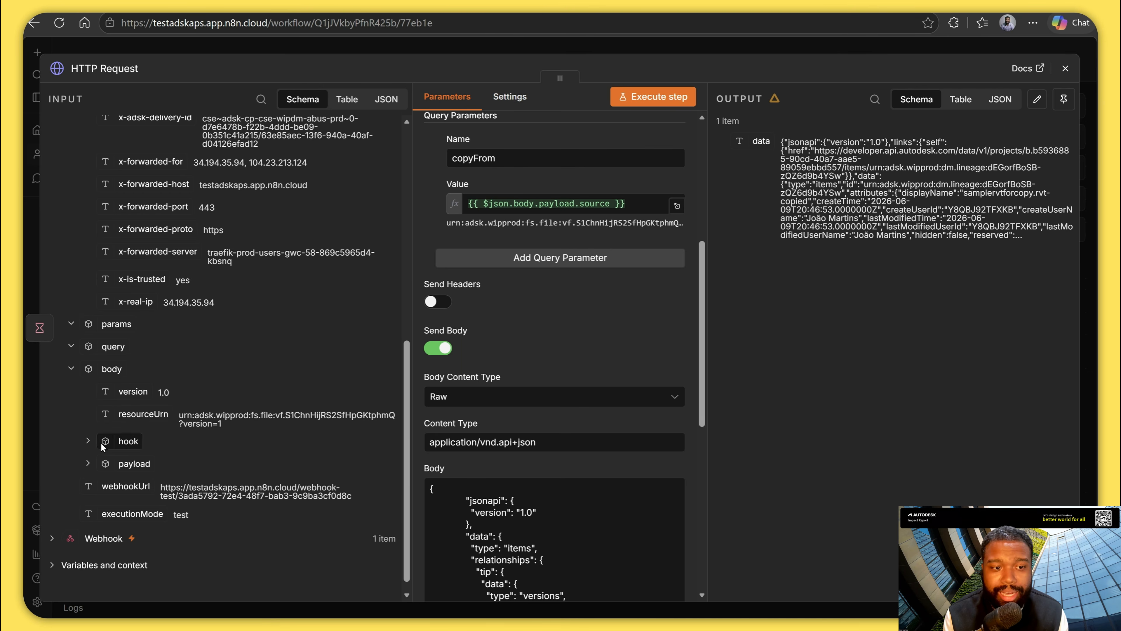
pyautogui.click(88, 441)
pyautogui.scroll(-9, 166, 433)
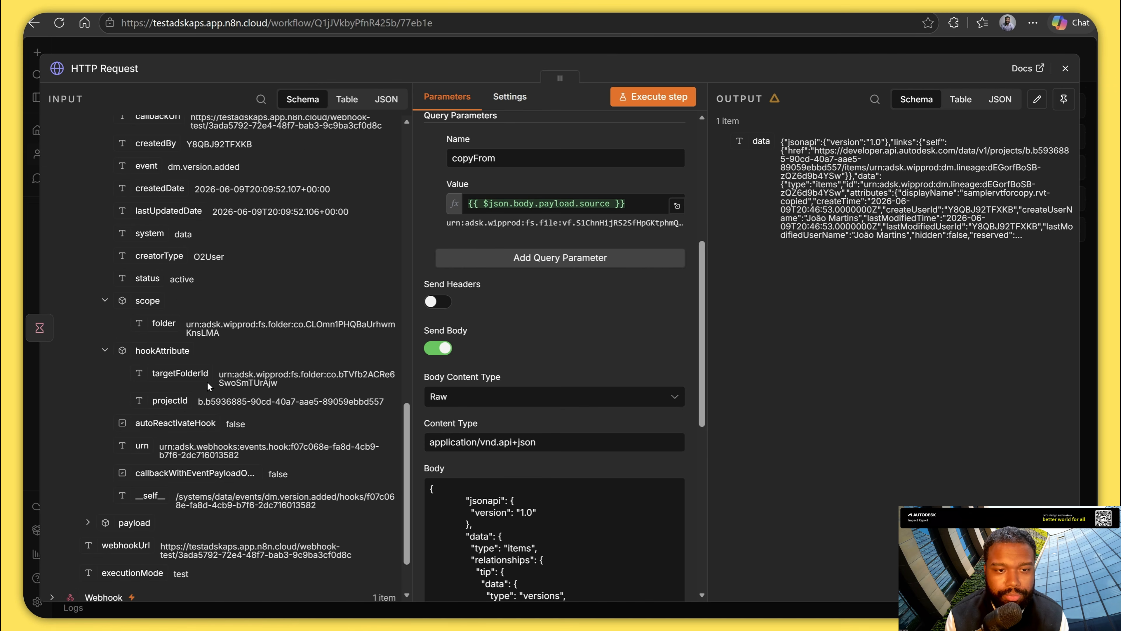
pyautogui.scroll(-2, 512, 531)
pyautogui.scroll(-6, 512, 530)
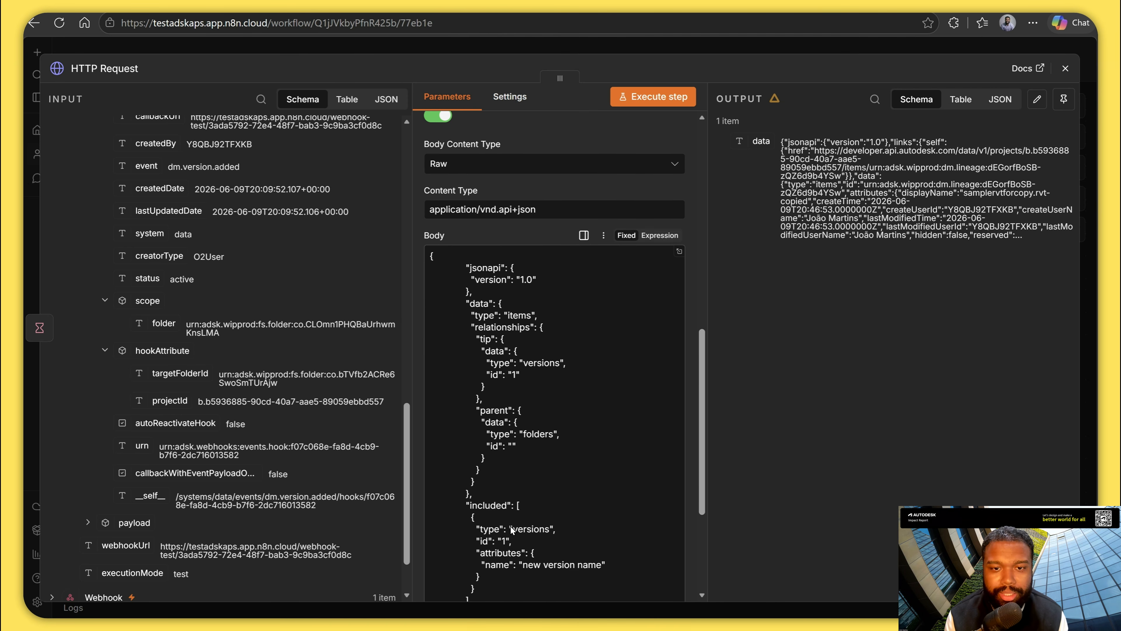
pyautogui.moveTo(174, 369); pyautogui.dragTo(512, 376)
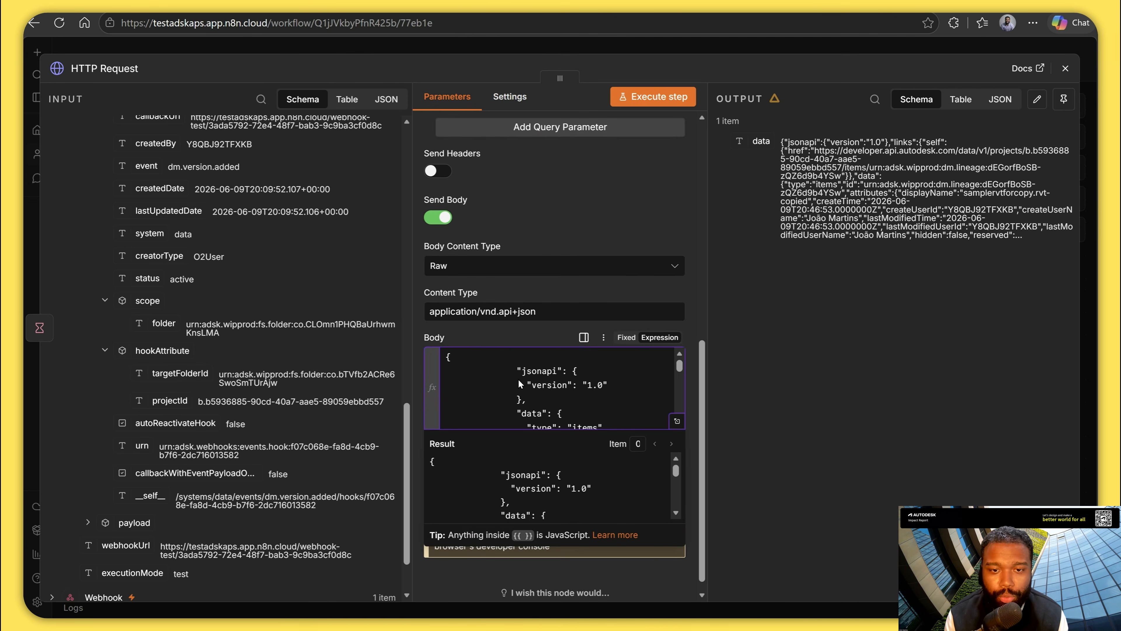
# In the expanded expression editor, move {{ $json.body.hook.hookAttribute.targetFolderId }} from the end of the JSON into the parent folder's empty id quotes.
pyautogui.click(676, 422)
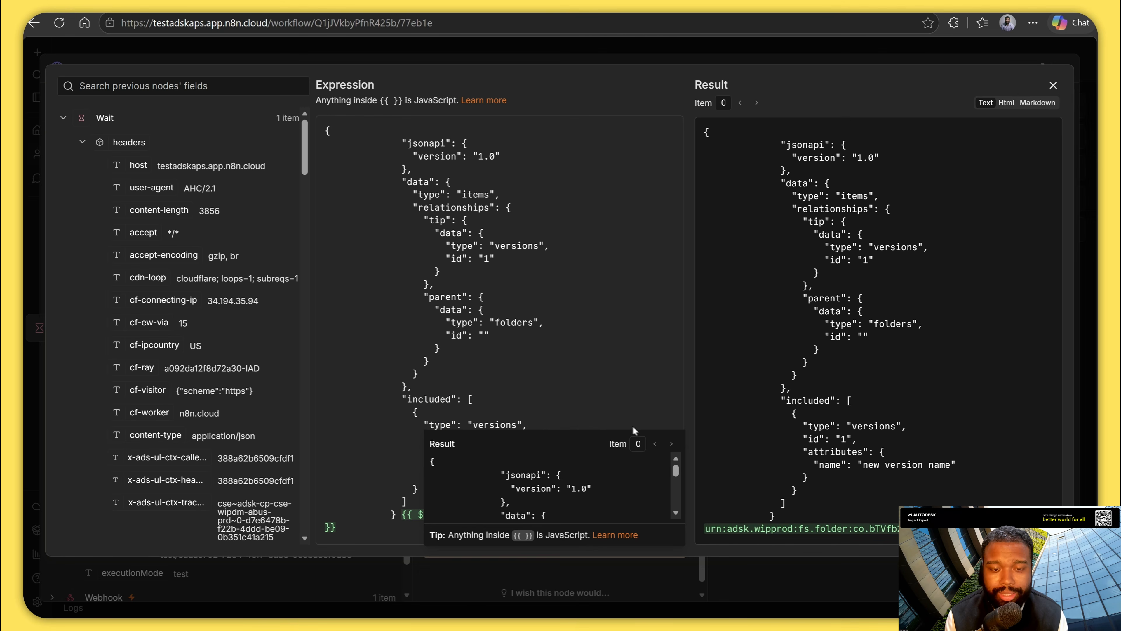
pyautogui.click(625, 375)
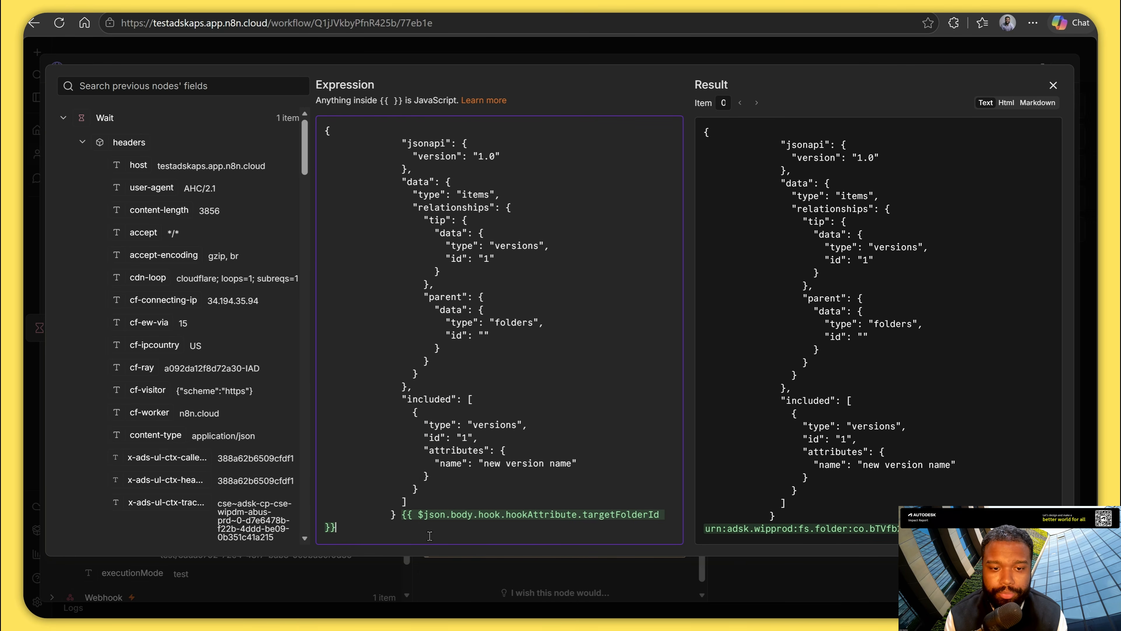
pyautogui.moveTo(402, 516); pyautogui.dragTo(444, 561)
pyautogui.hotkey('ctrl', 'x')
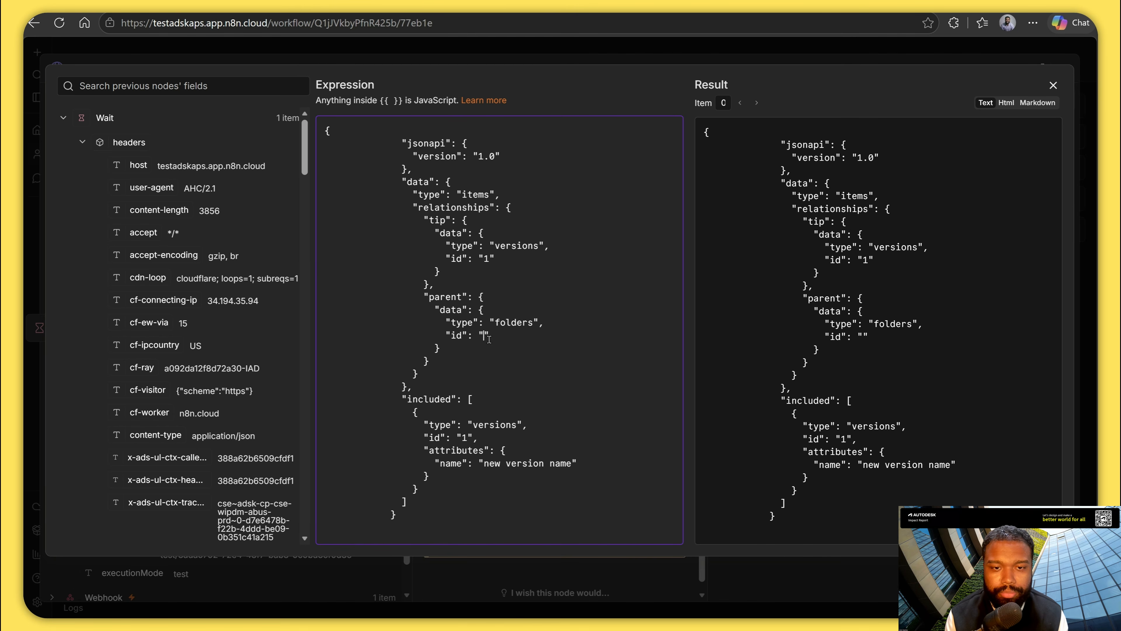
pyautogui.hotkey('ctrl', 'v')
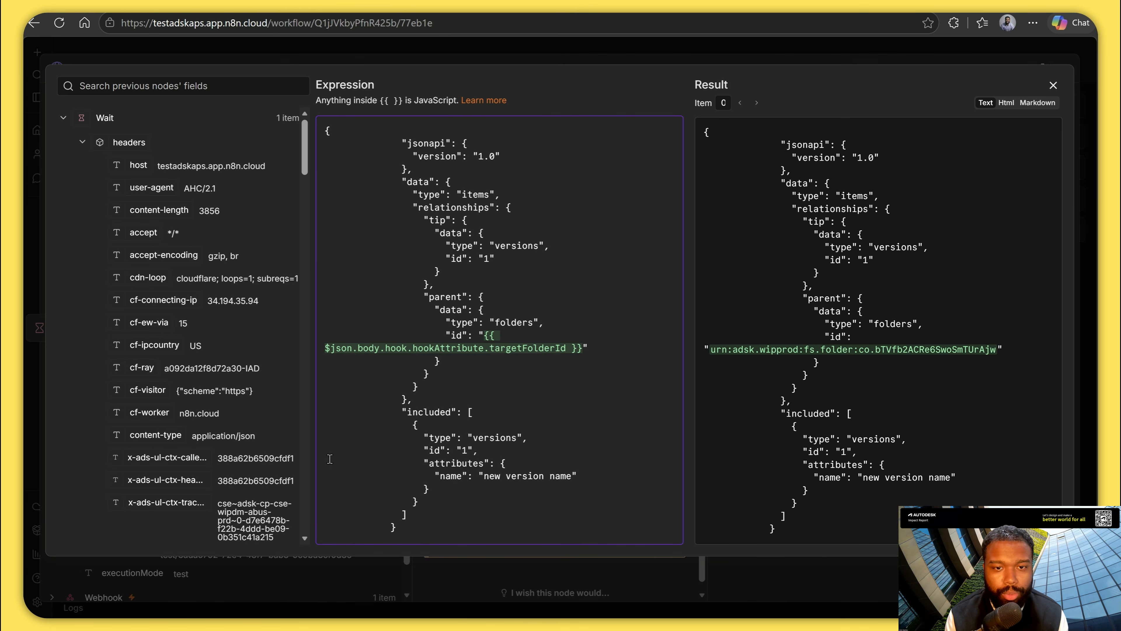
# Insert the payload's name field, {{ $json.body.payload.name }}, into the name attribute of the included version.
pyautogui.scroll(-2, 180, 426)
pyautogui.click(100, 191)
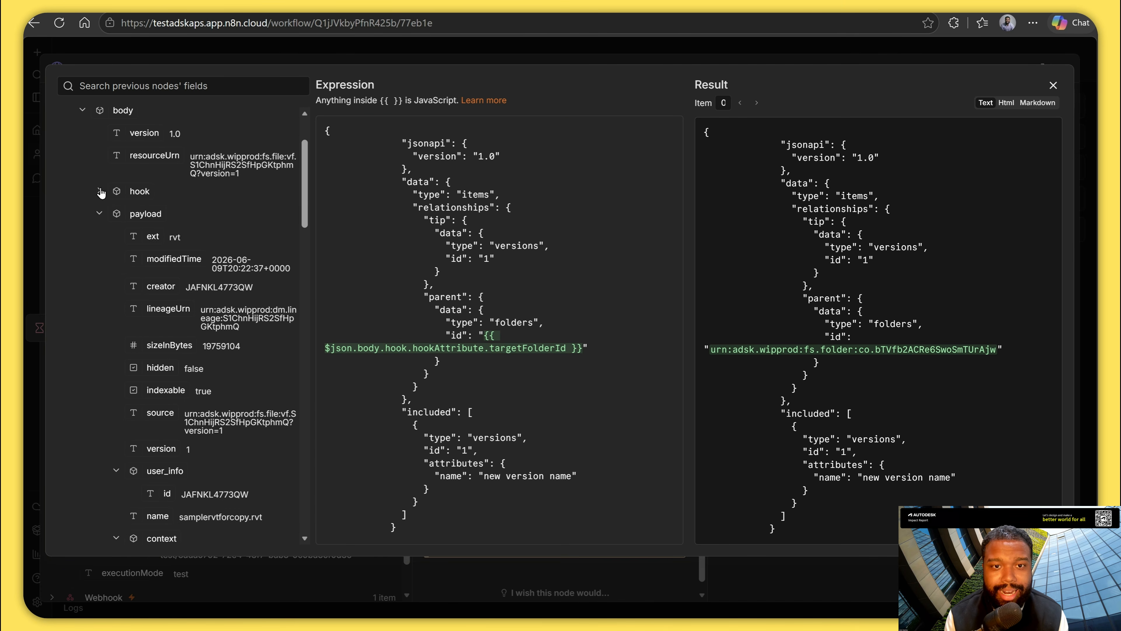
pyautogui.scroll(-2, 134, 343)
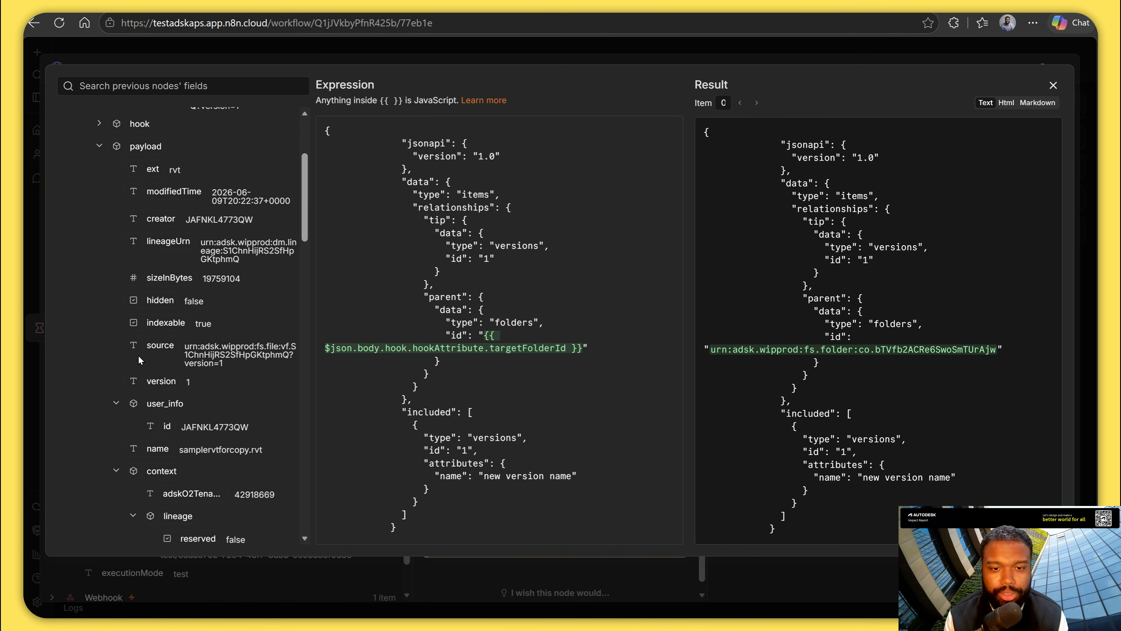
pyautogui.scroll(-1, 139, 358)
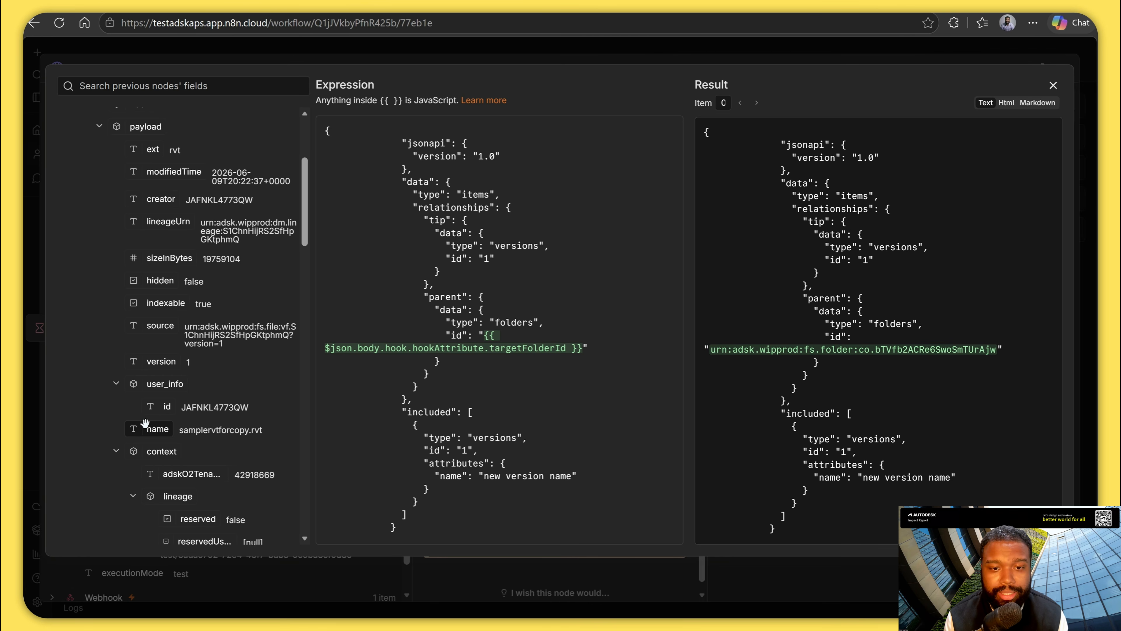
pyautogui.moveTo(146, 425); pyautogui.dragTo(481, 476)
# Replace the leftover "new version name" text after the name expression with -copy and close the expression editor.
pyautogui.click(423, 489)
pyautogui.hotkey('ctrl', 'shift', 'Left')
pyautogui.hotkey('ctrl', 'shift', 'Left')
pyautogui.hotkey('ctrl', 'shift', 'Left')
pyautogui.press('BackSpace')
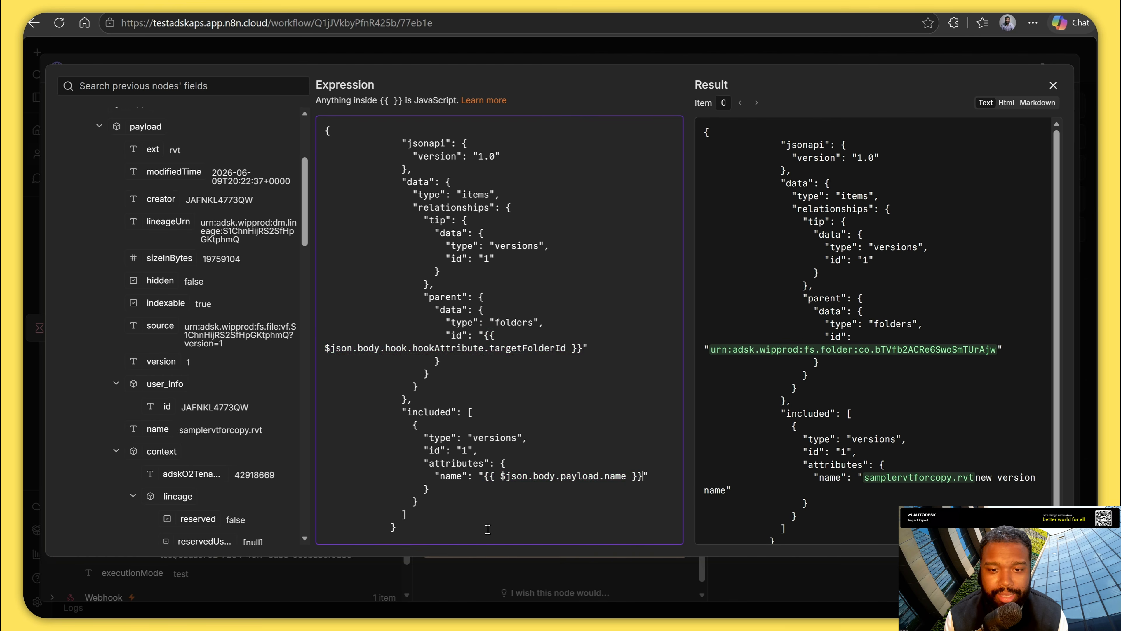
pyautogui.write('-copy')
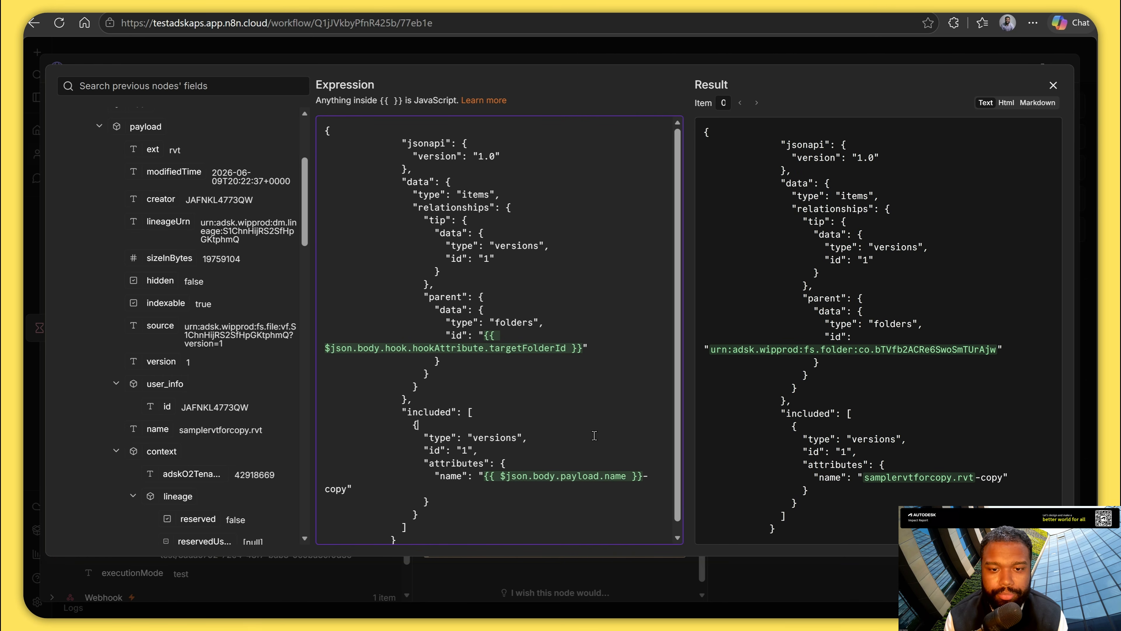
pyautogui.scroll(-1, 594, 435)
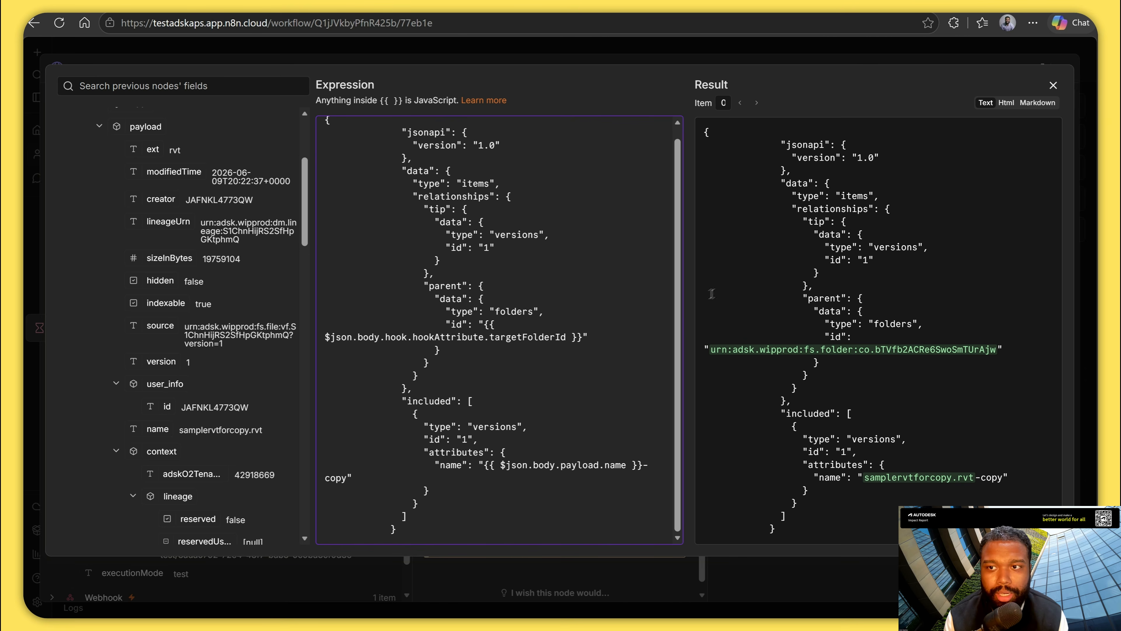
pyautogui.click(1061, 86)
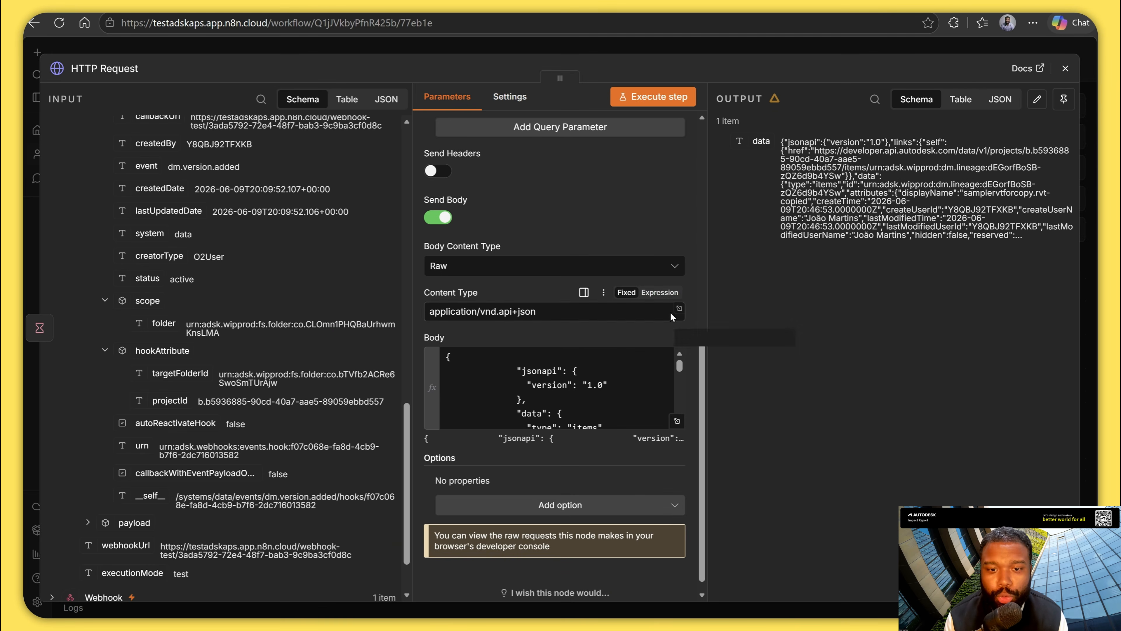
# Set the request's authentication to Generic Credential Type with OAuth2 API, using the Autodesk Credential.
pyautogui.scroll(-1, 667, 447)
pyautogui.scroll(10, 668, 447)
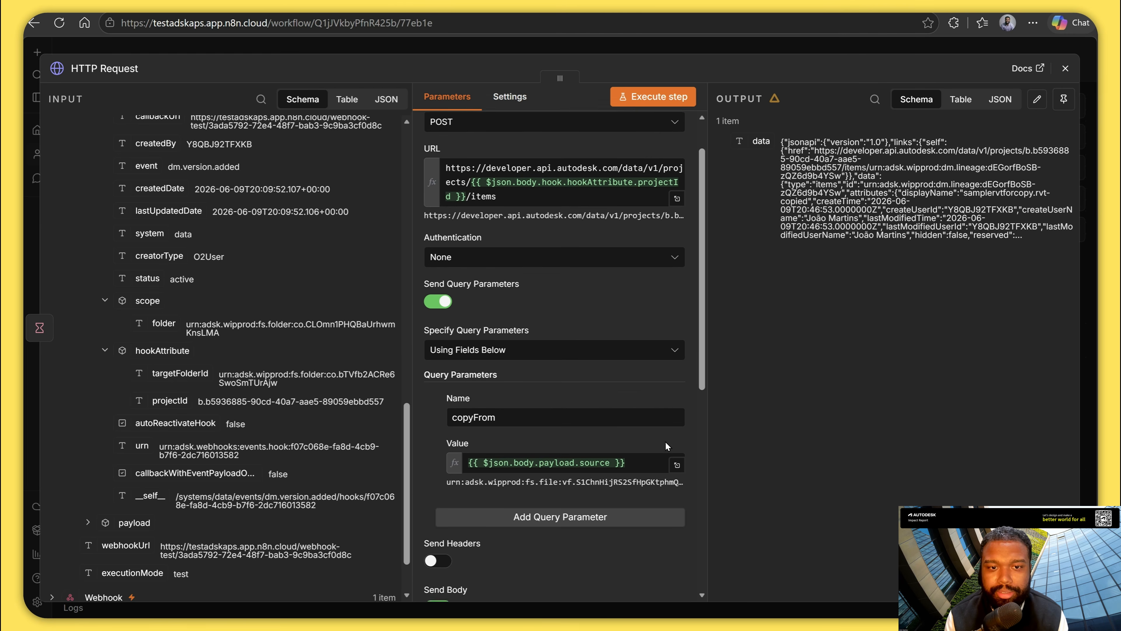
pyautogui.click(611, 312)
pyautogui.click(558, 418)
pyautogui.click(562, 356)
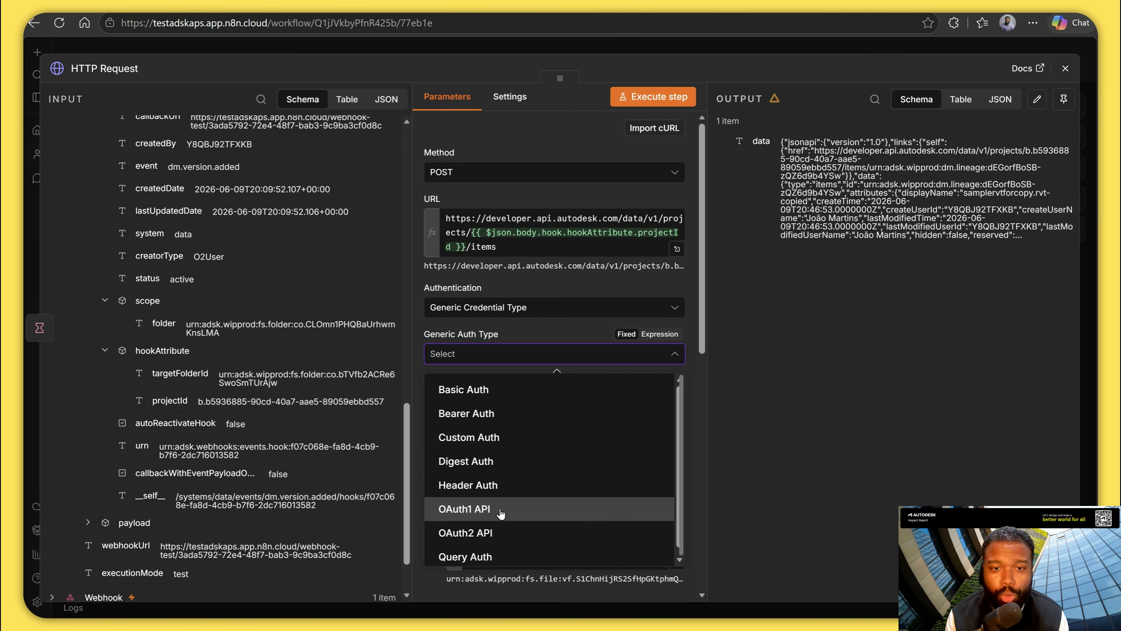
pyautogui.click(498, 532)
pyautogui.click(582, 396)
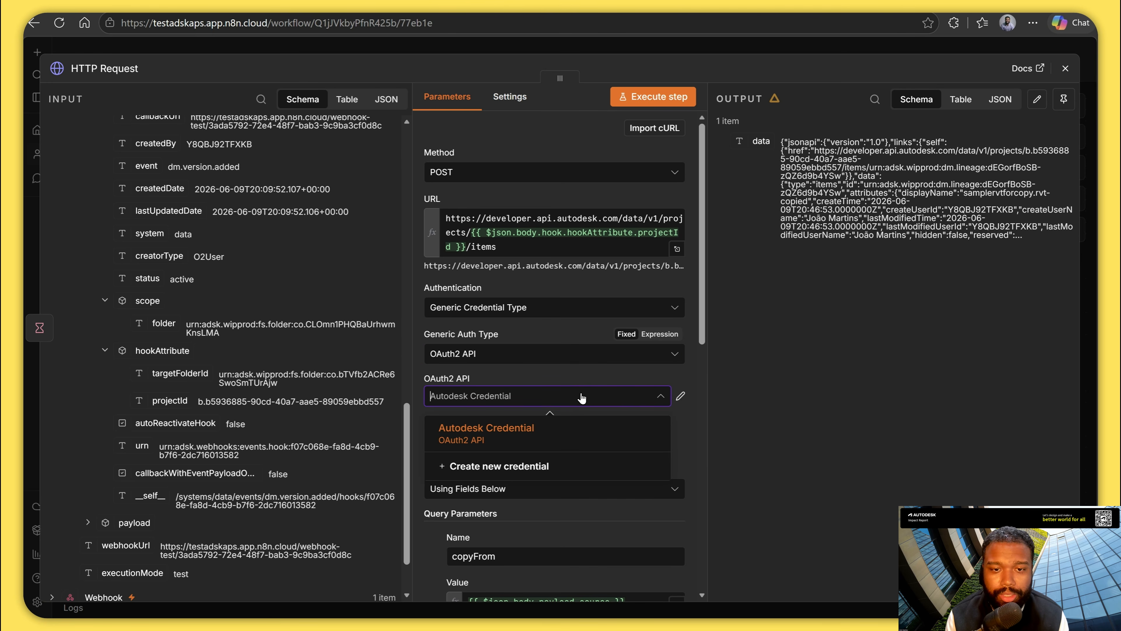
pyautogui.click(520, 440)
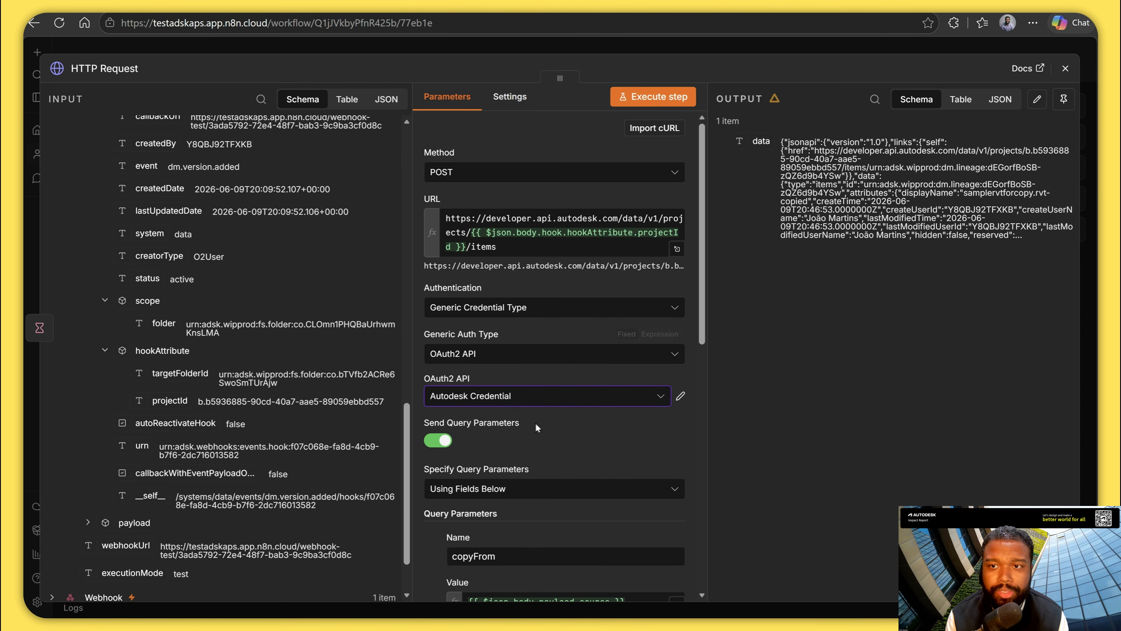
# Close the HTTP Request node, open the Webhook node and start listening for a test event.
pyautogui.click(1064, 68)
pyautogui.click(569, 348)
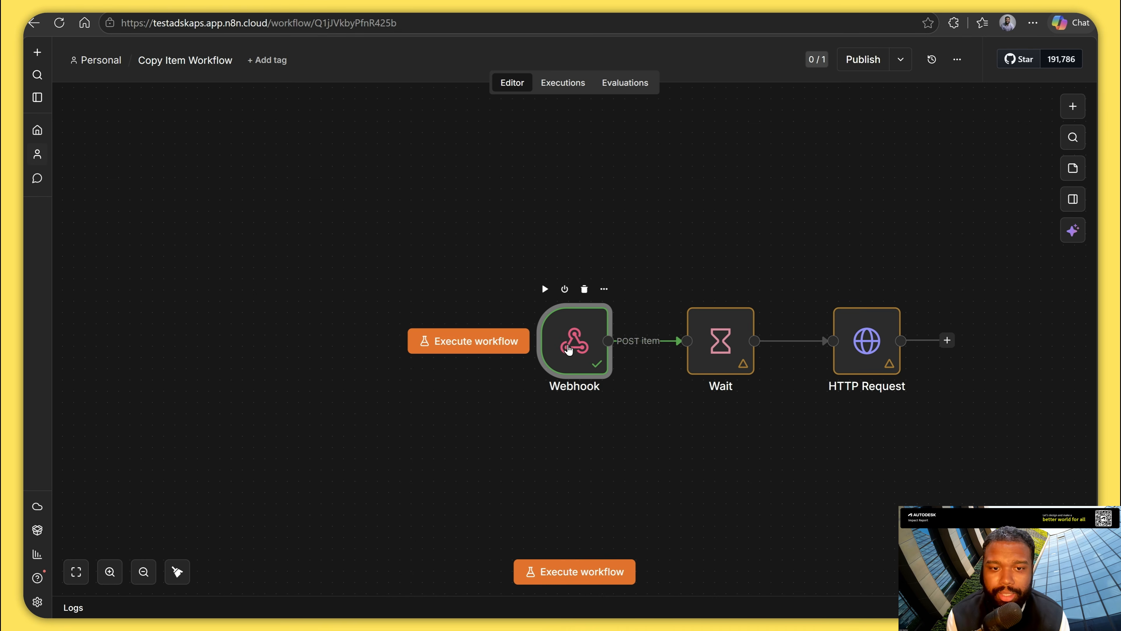
pyautogui.doubleClick(568, 342)
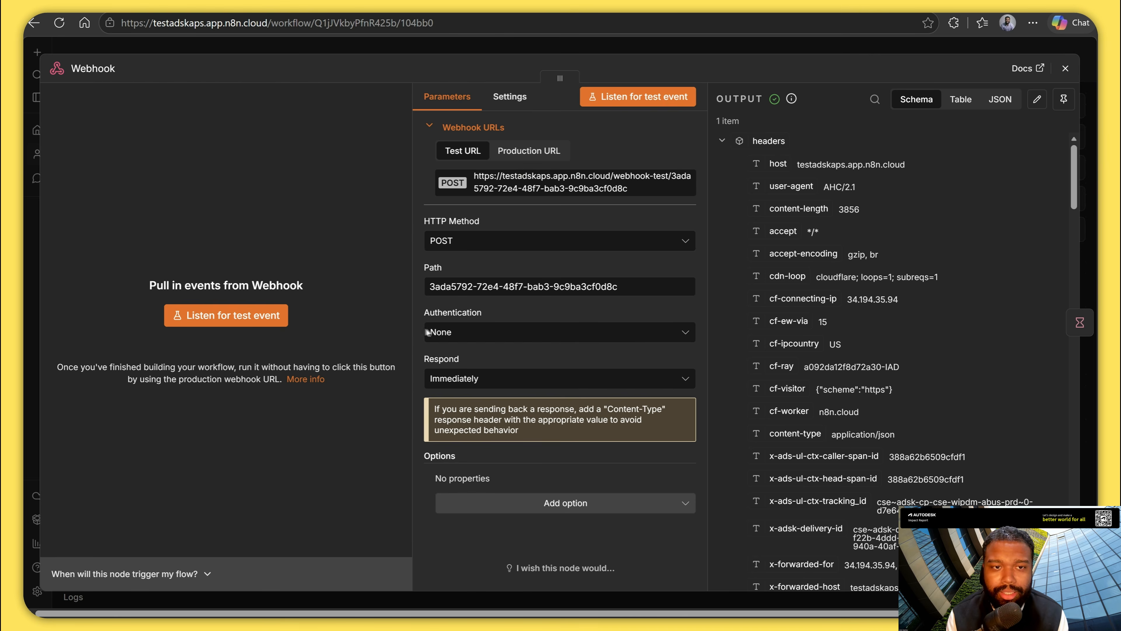
pyautogui.click(269, 316)
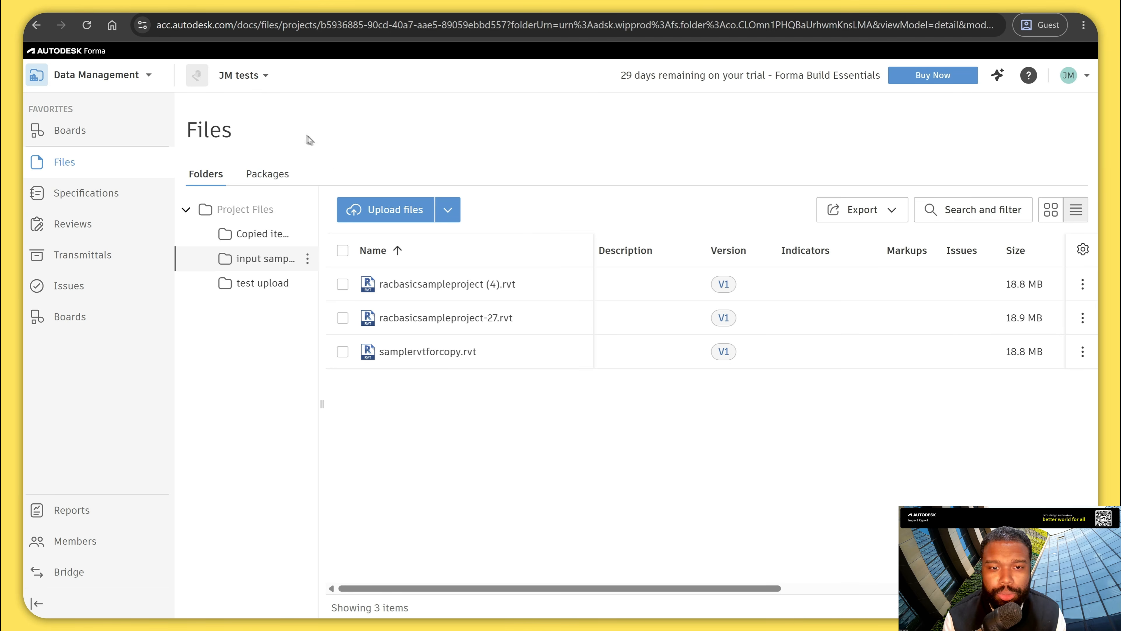
# Switch to Autodesk Forma, upload originalrvt.rvt from the computer to the open input folder, and inspect the event payload in n8n's Webhook node.
pyautogui.click(388, 208)
pyautogui.click(461, 172)
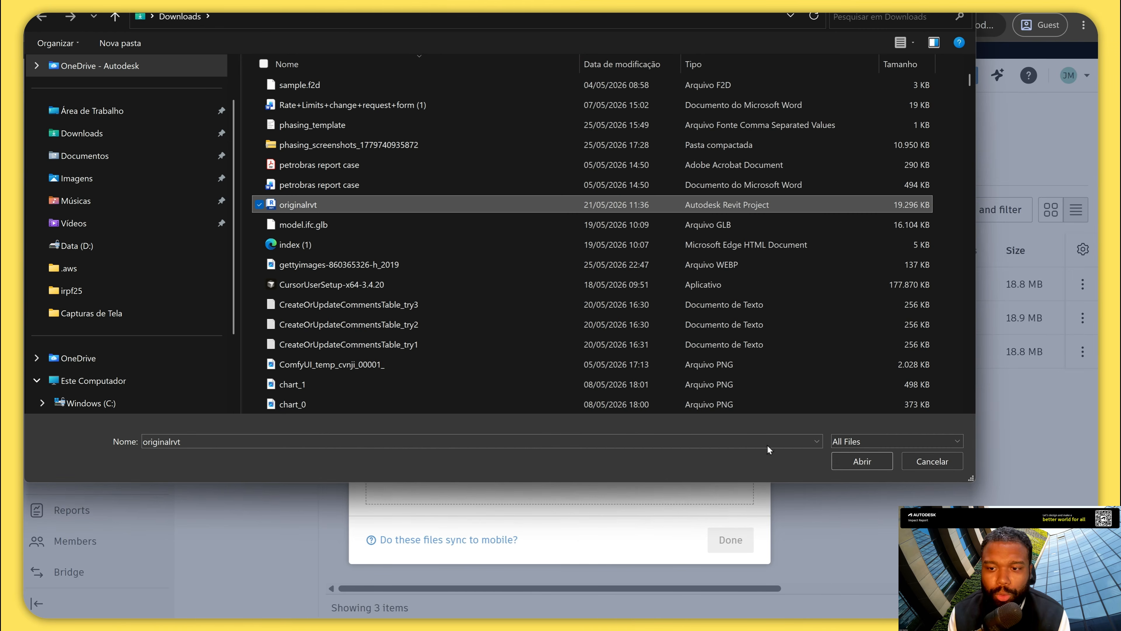
pyautogui.click(846, 458)
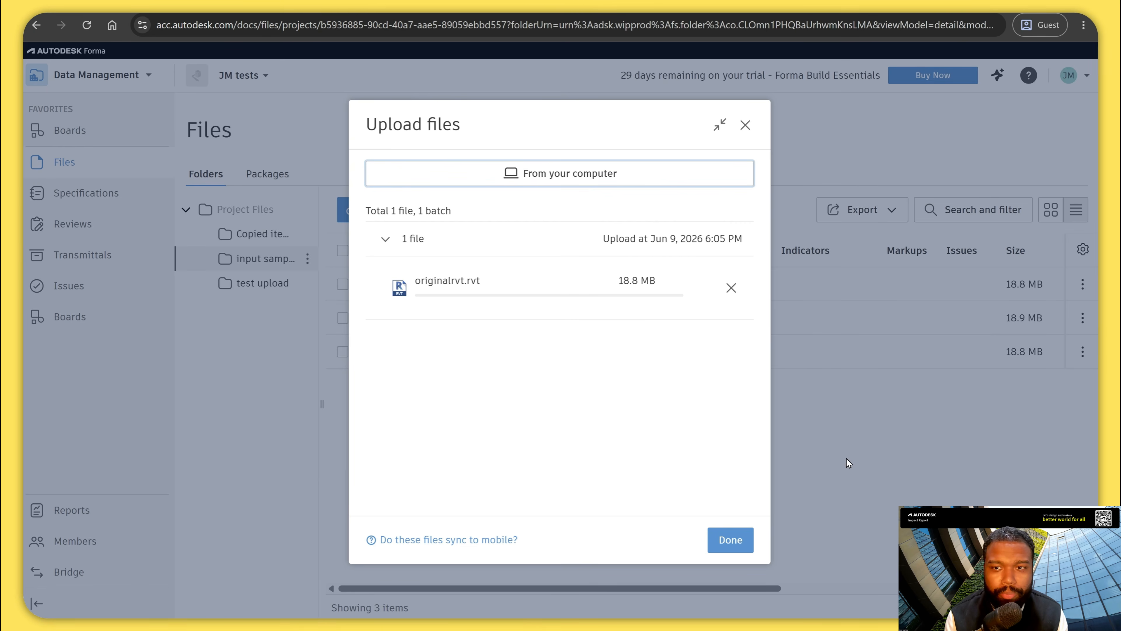
pyautogui.click(730, 540)
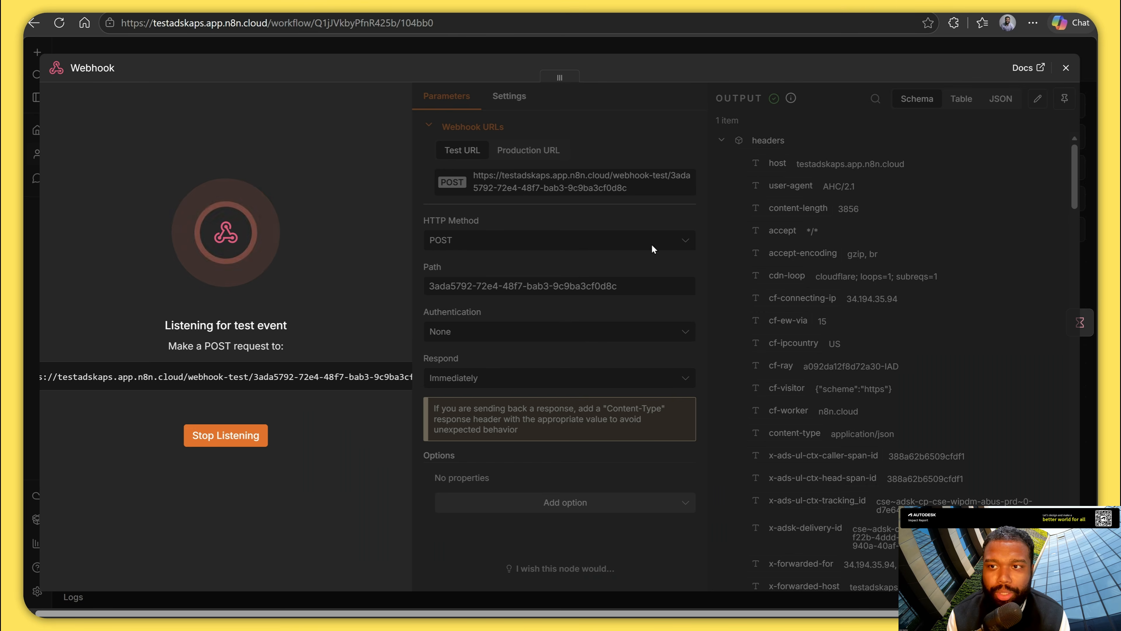
pyautogui.scroll(-10, 778, 355)
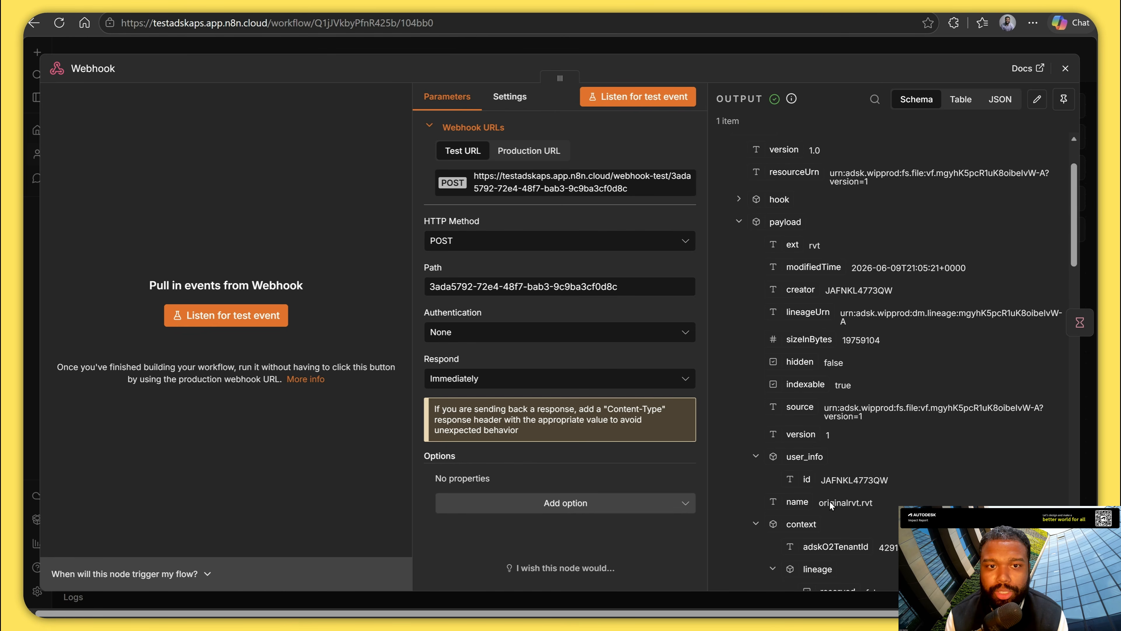
# Close the Webhook node, execute the Wait node on the received event, and execute the HTTP Request node to copy the item.
pyautogui.click(1065, 68)
pyautogui.doubleClick(714, 344)
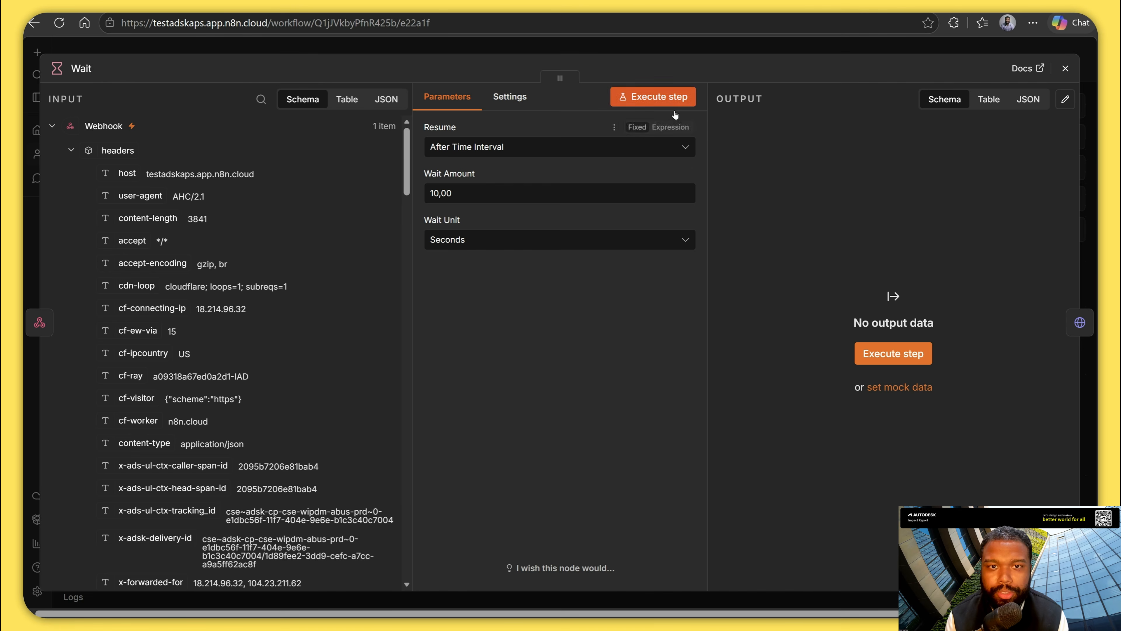
pyautogui.click(675, 97)
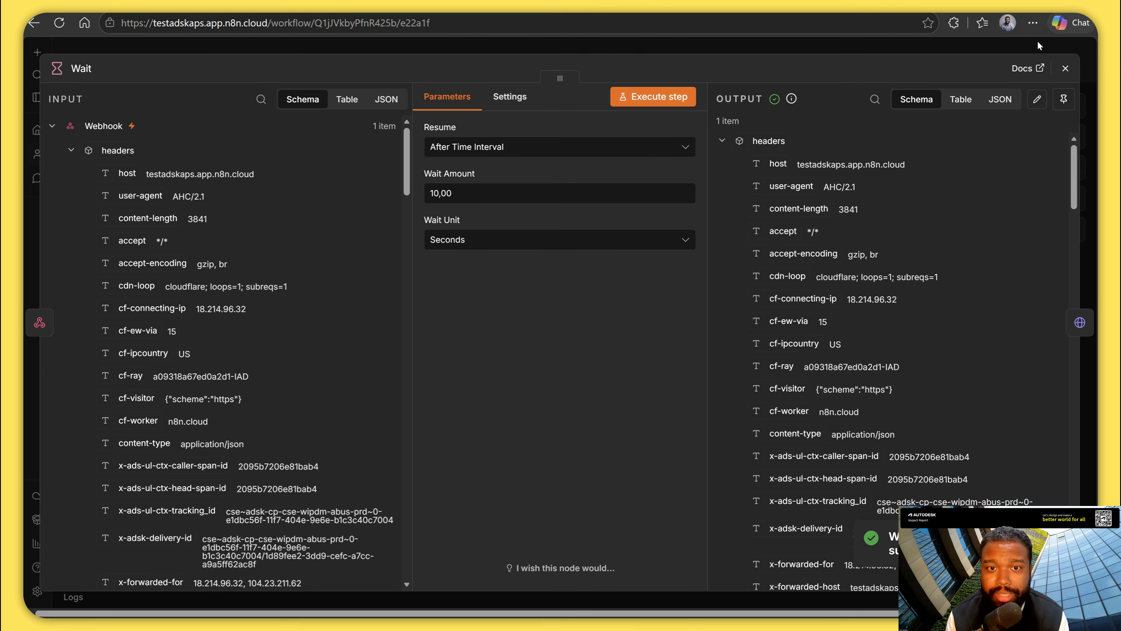
pyautogui.click(1066, 68)
pyautogui.doubleClick(850, 334)
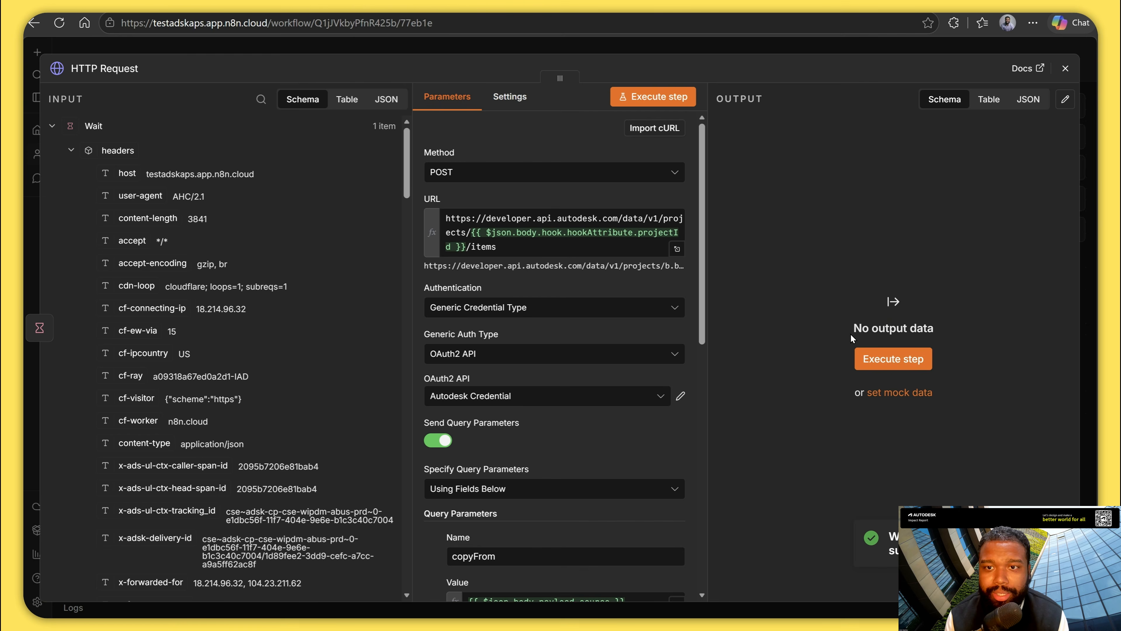
pyautogui.click(661, 97)
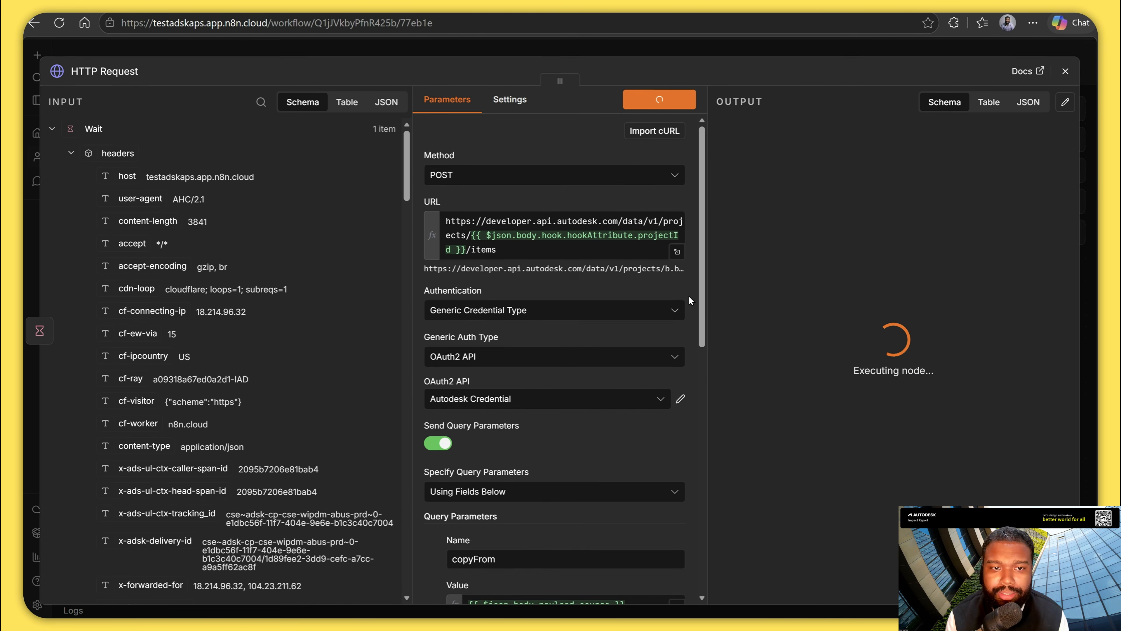
# Switch to Autodesk Forma, open the copied-items folder to check for the copied file, and dismiss the upload progress window.
pyautogui.hotkey('alt', 'Tab')
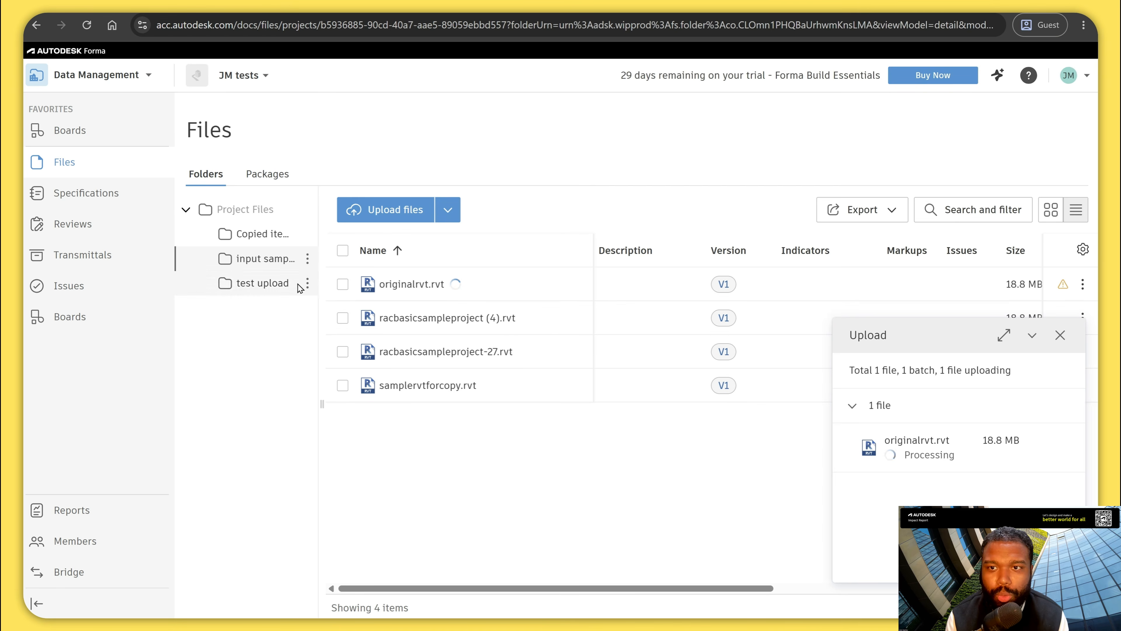
pyautogui.click(261, 233)
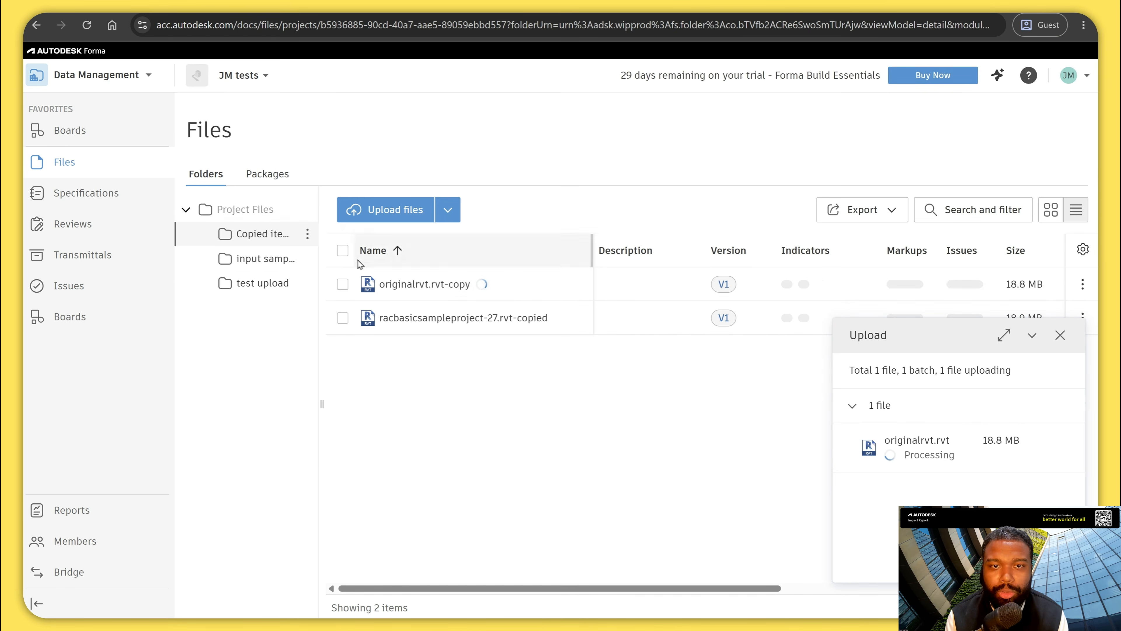
pyautogui.click(1053, 340)
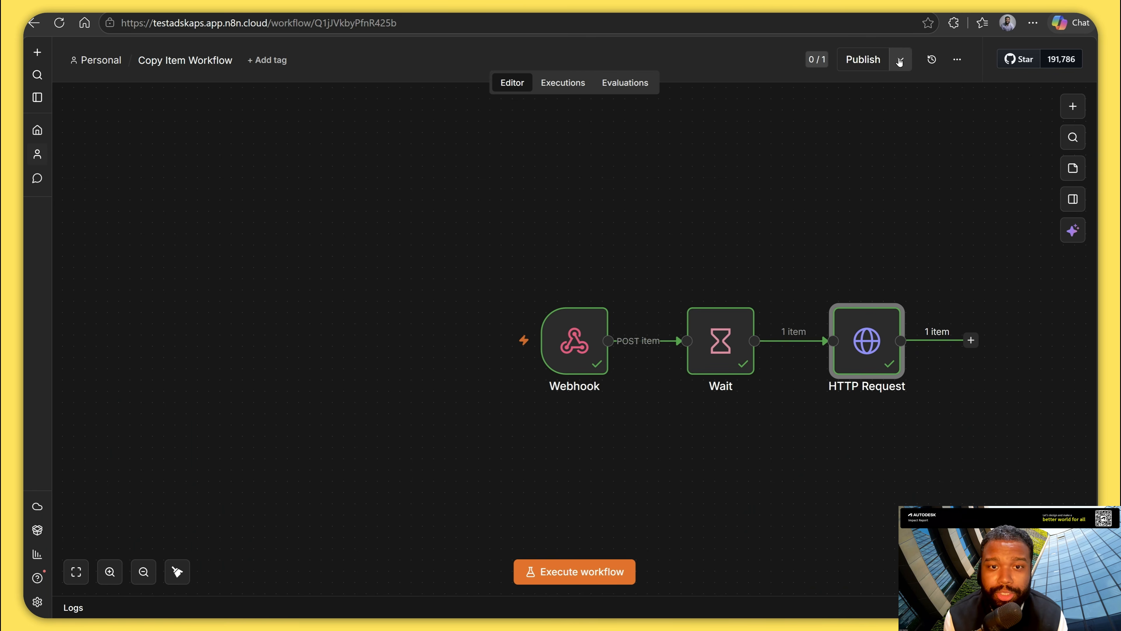
# Switch back to n8n, check the workflow's publishing options, and display the Webhook node's production URL.
pyautogui.click(900, 70)
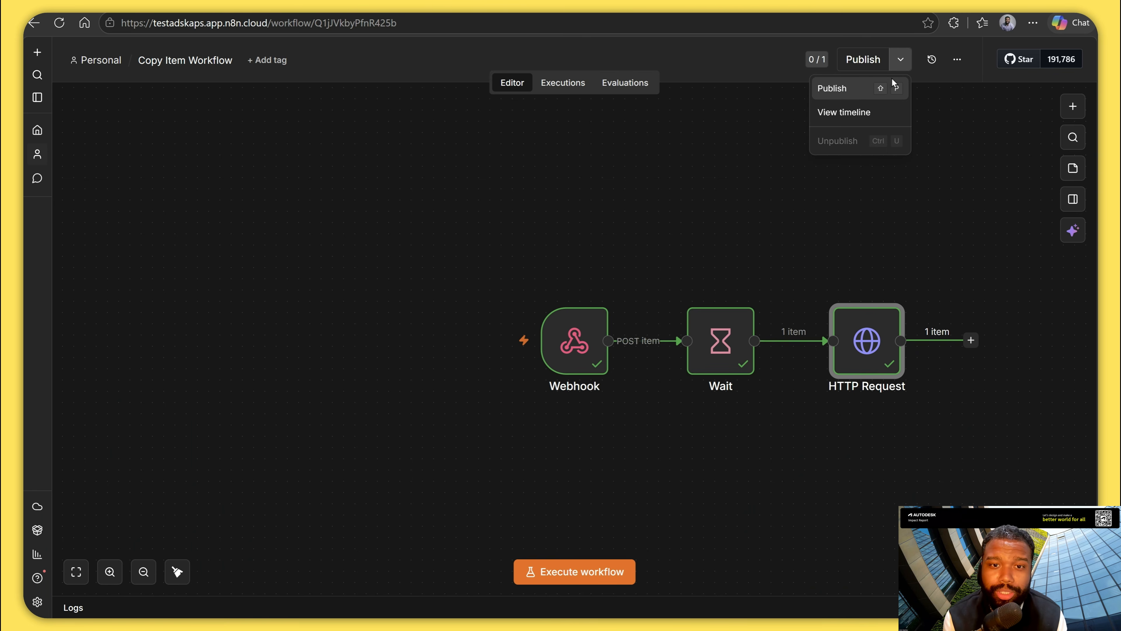
pyautogui.doubleClick(553, 319)
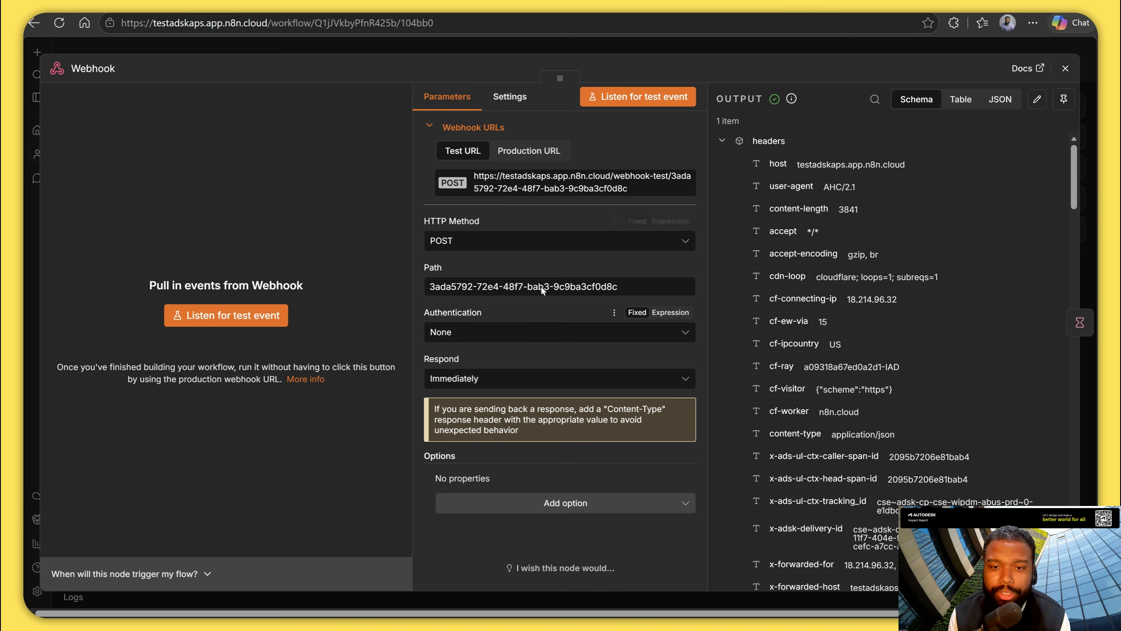
pyautogui.click(523, 156)
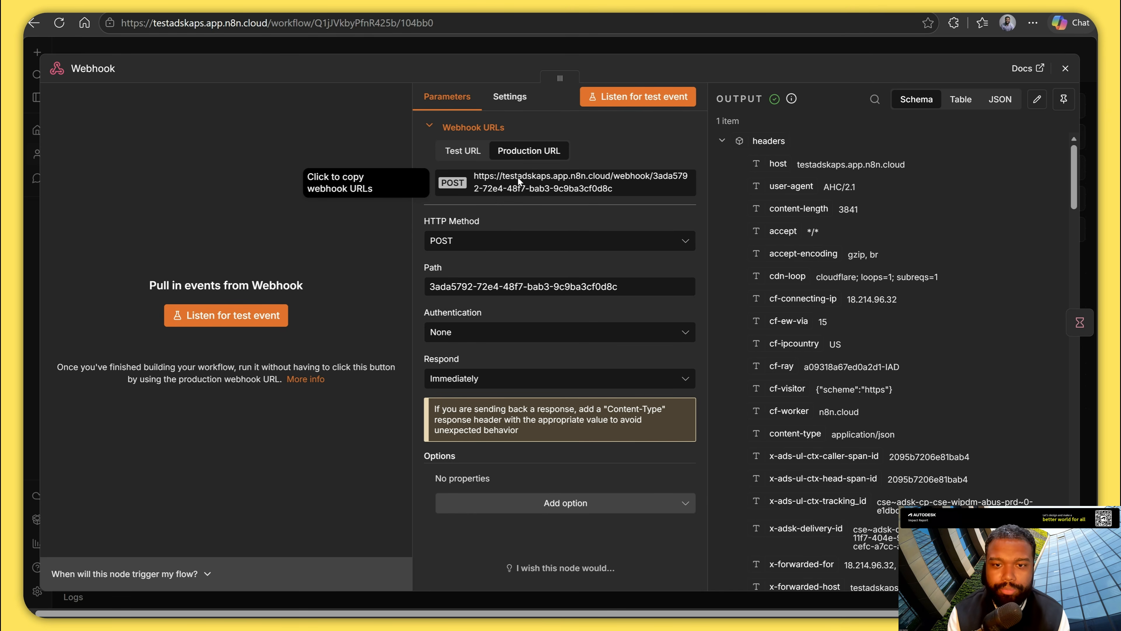